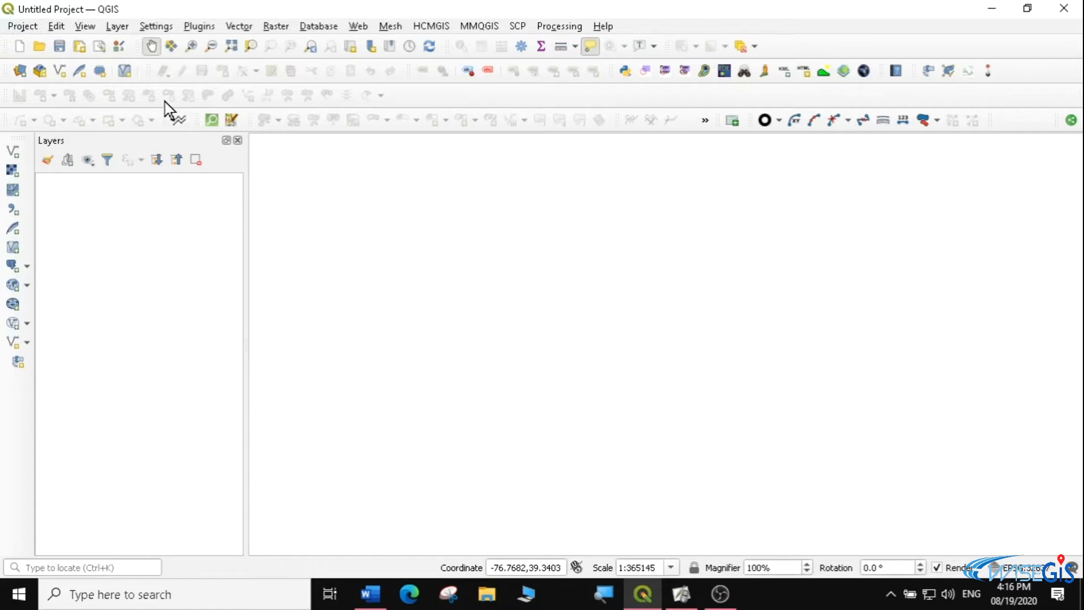
Add the USA_adm2 shapefile from the USA_adm folder to the project as a vector layer
{"action": "left_click", "coordinate": [115, 25]}
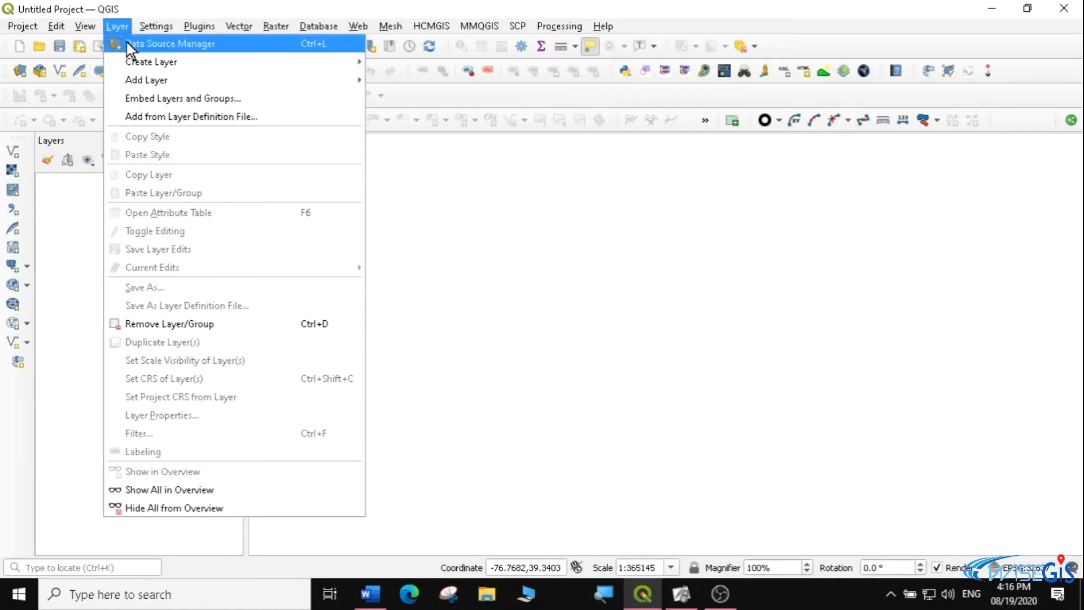
{"action": "mouse_move", "coordinate": [296, 77]}
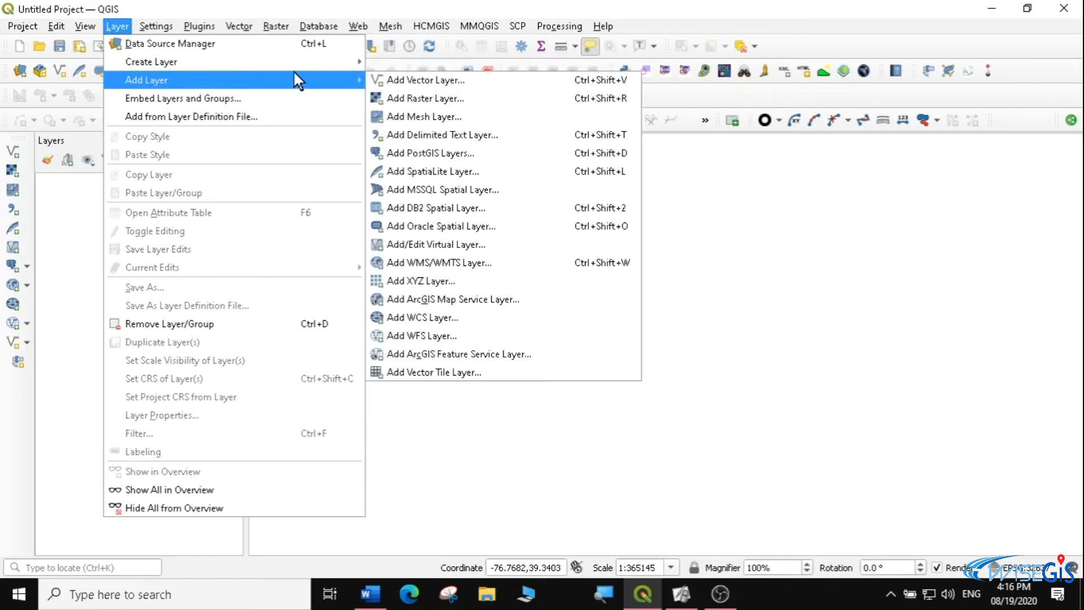
{"action": "left_click", "coordinate": [415, 79]}
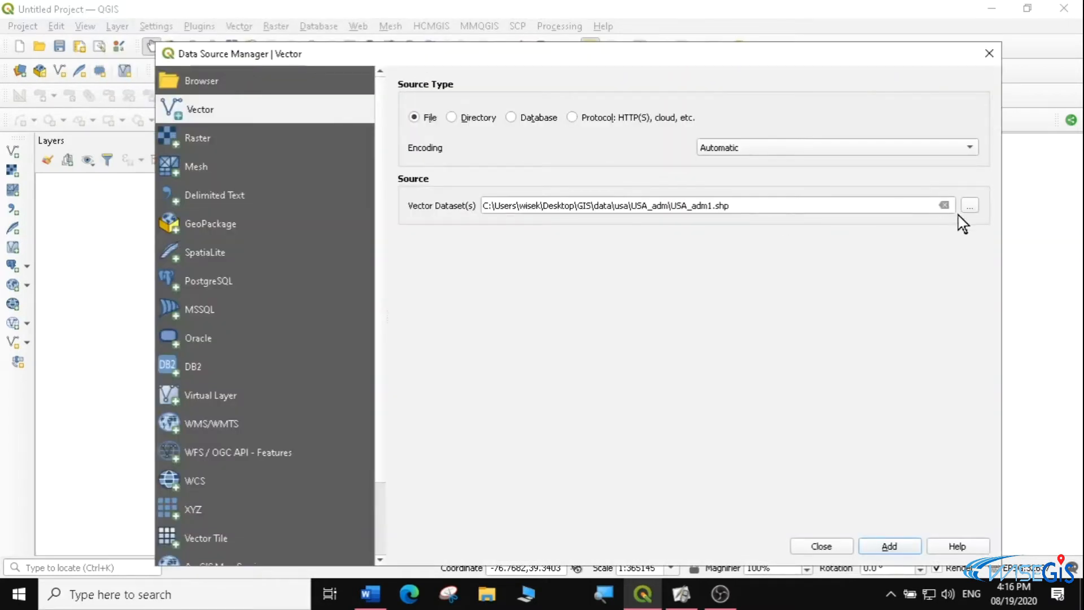
{"action": "left_click", "coordinate": [969, 206]}
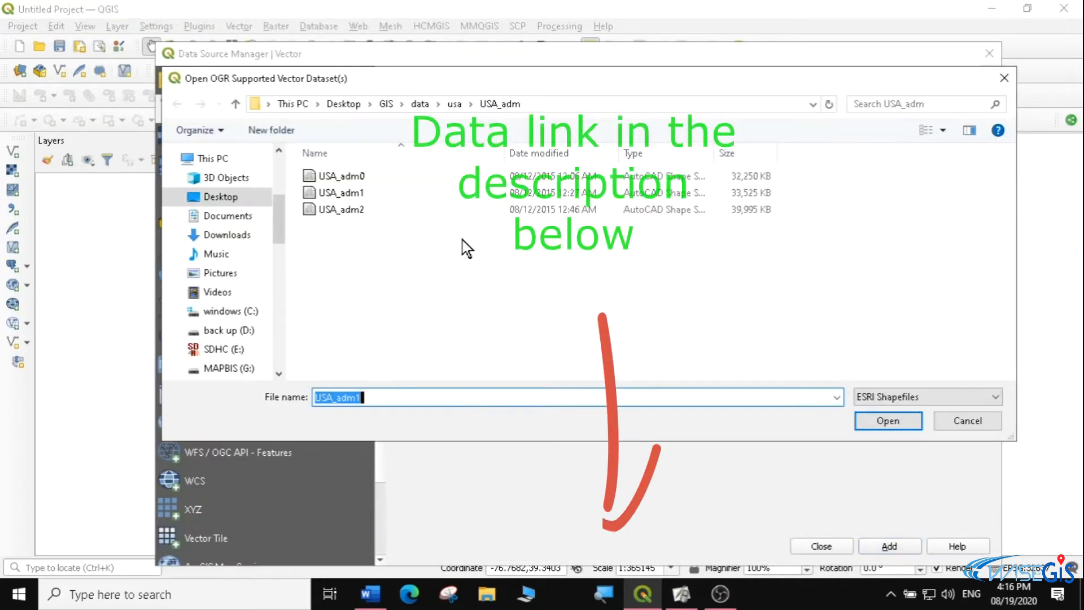
{"action": "left_click", "coordinate": [358, 211]}
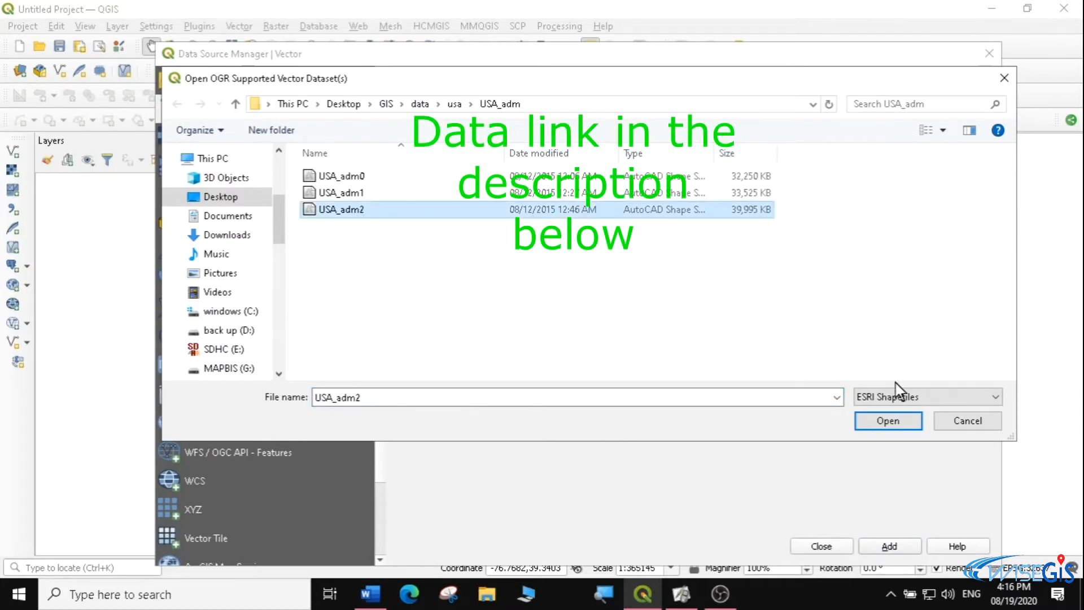
{"action": "left_click", "coordinate": [887, 421]}
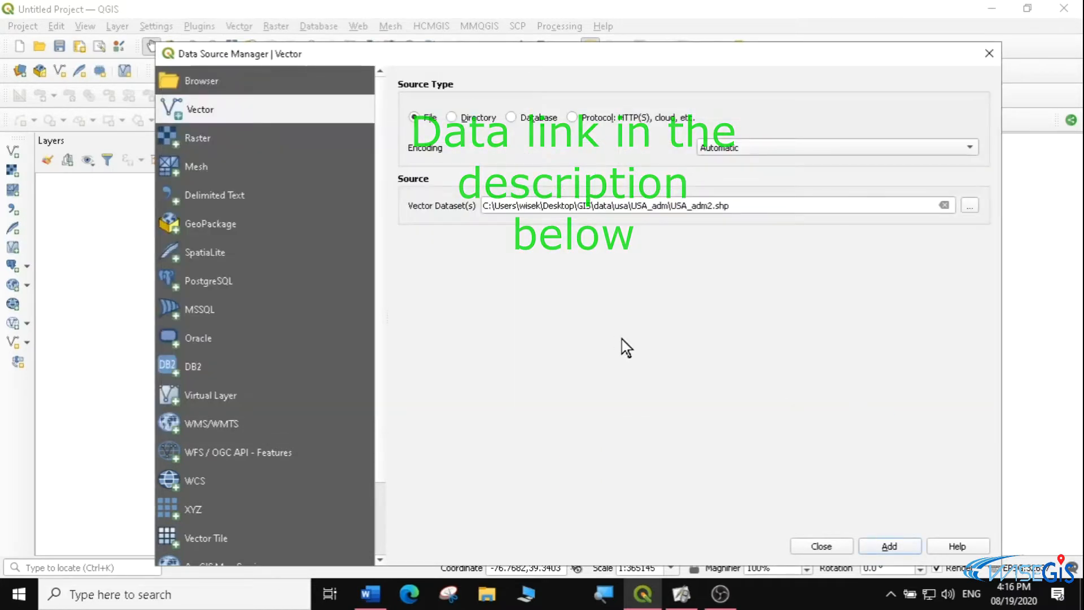
{"action": "left_click", "coordinate": [885, 546]}
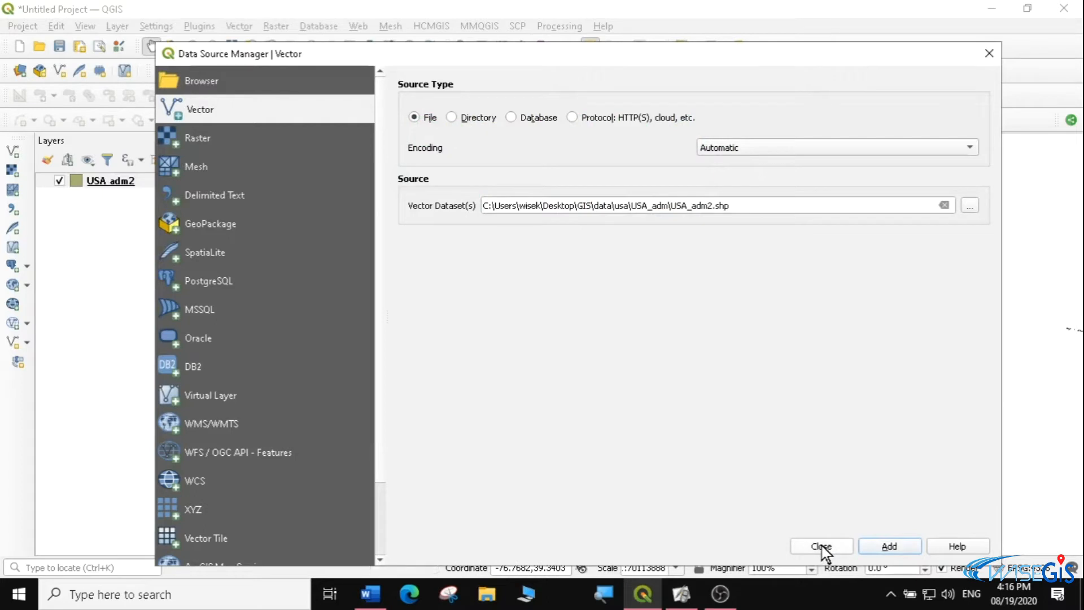
Add the baltimore crime incidents shapefile from the usa folder as a vector layer and close the Data Source Manager
{"action": "left_click", "coordinate": [969, 206]}
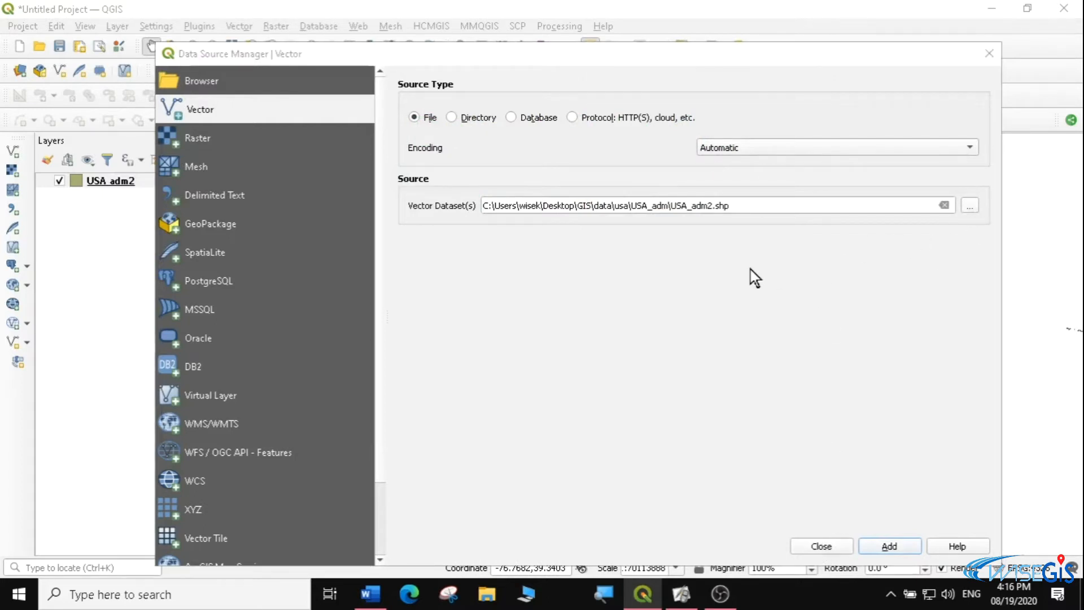
{"action": "left_click", "coordinate": [452, 105]}
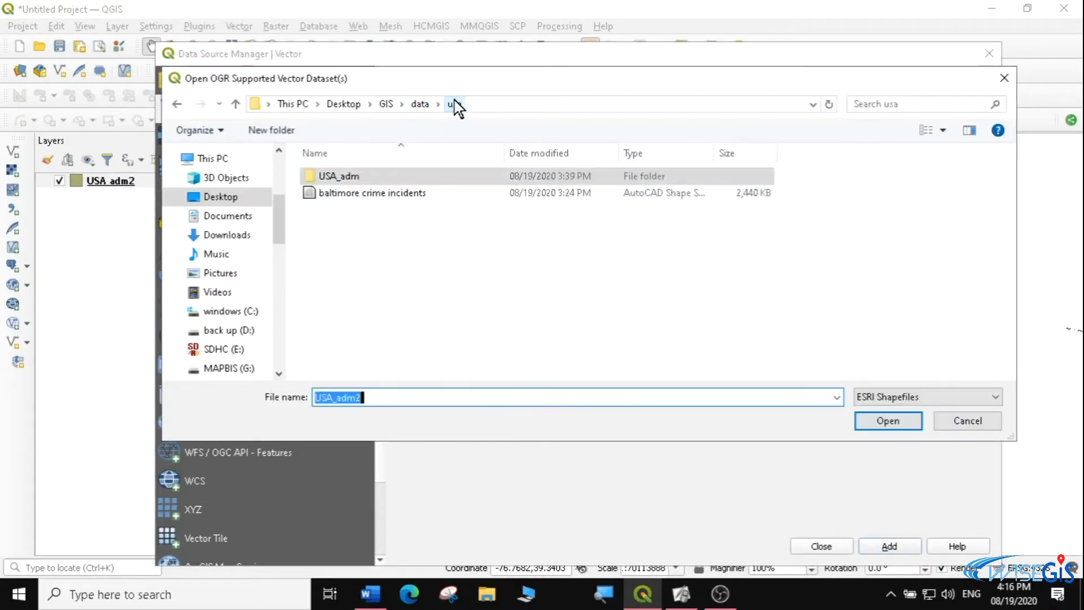
{"action": "left_click", "coordinate": [372, 195]}
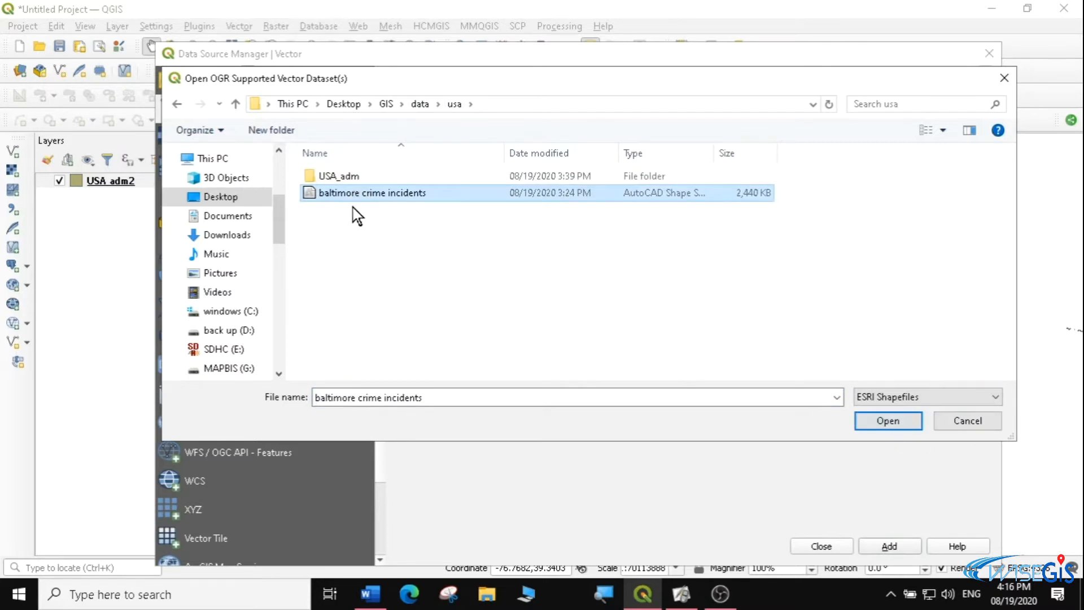
{"action": "left_click", "coordinate": [894, 424]}
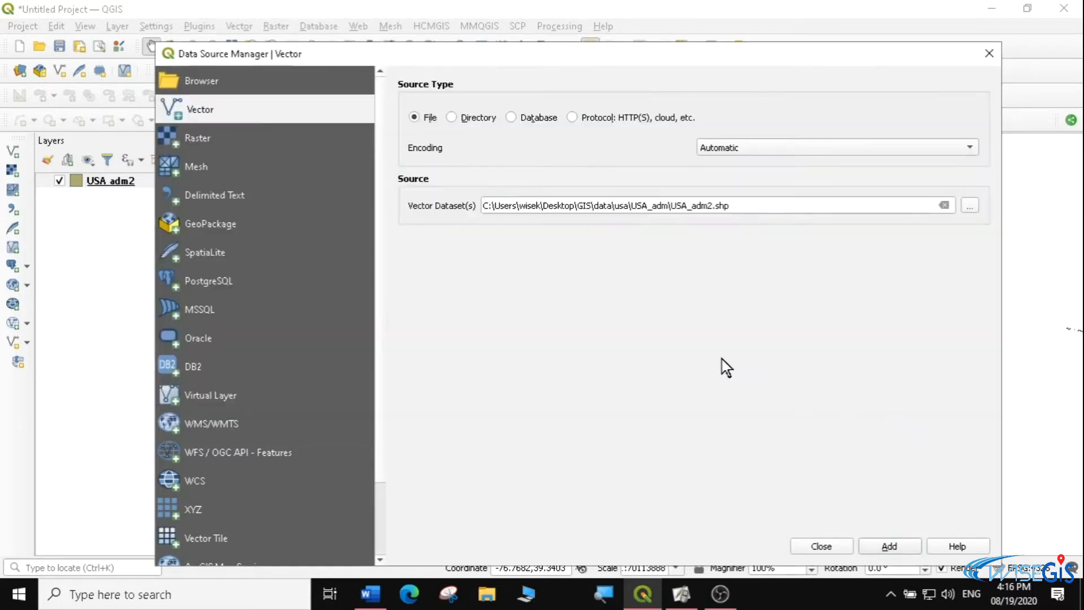
{"action": "left_click", "coordinate": [886, 546]}
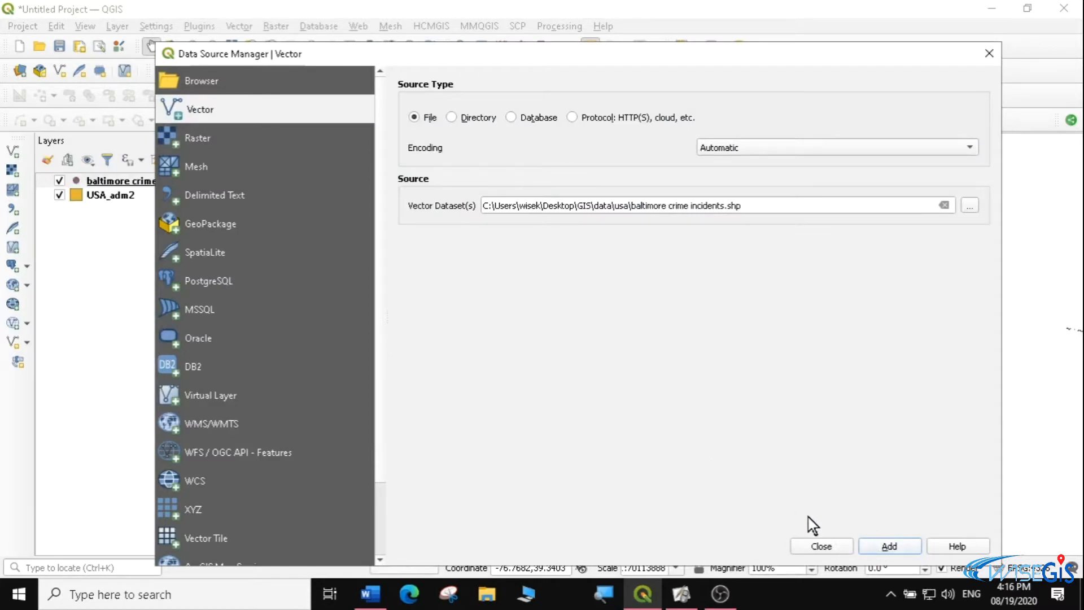
{"action": "left_click", "coordinate": [822, 546]}
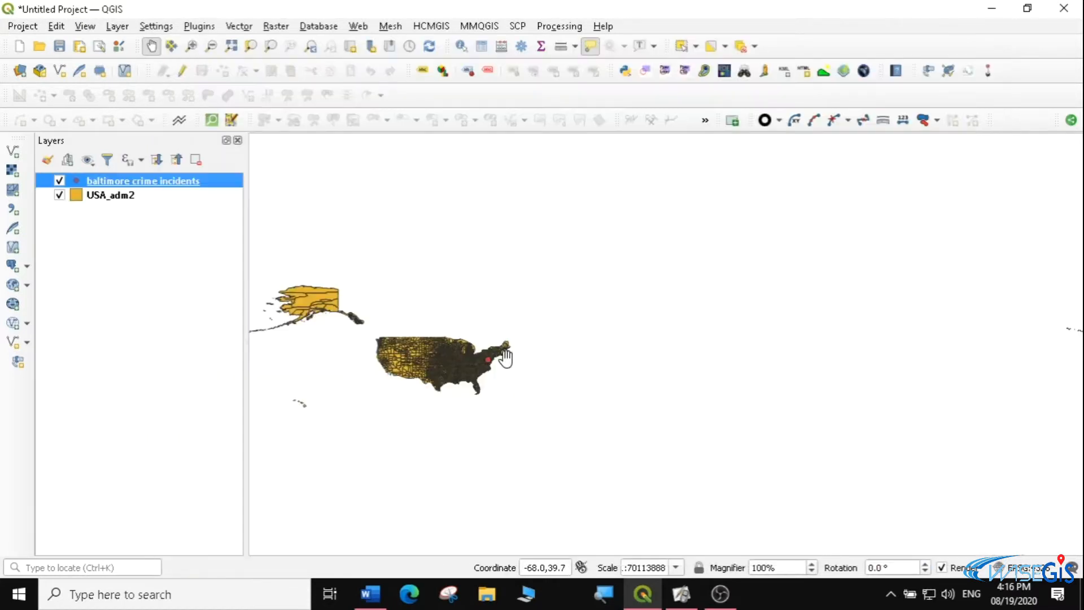
Style the USA_adm2 layer with the topo water preset symbol
{"action": "left_click", "coordinate": [192, 46]}
{"action": "left_click_drag", "start_coordinate": [437, 328], "coordinate": [506, 387]}
{"action": "left_click_drag", "start_coordinate": [509, 222], "coordinate": [788, 373]}
{"action": "left_click_drag", "start_coordinate": [595, 191], "coordinate": [742, 291]}
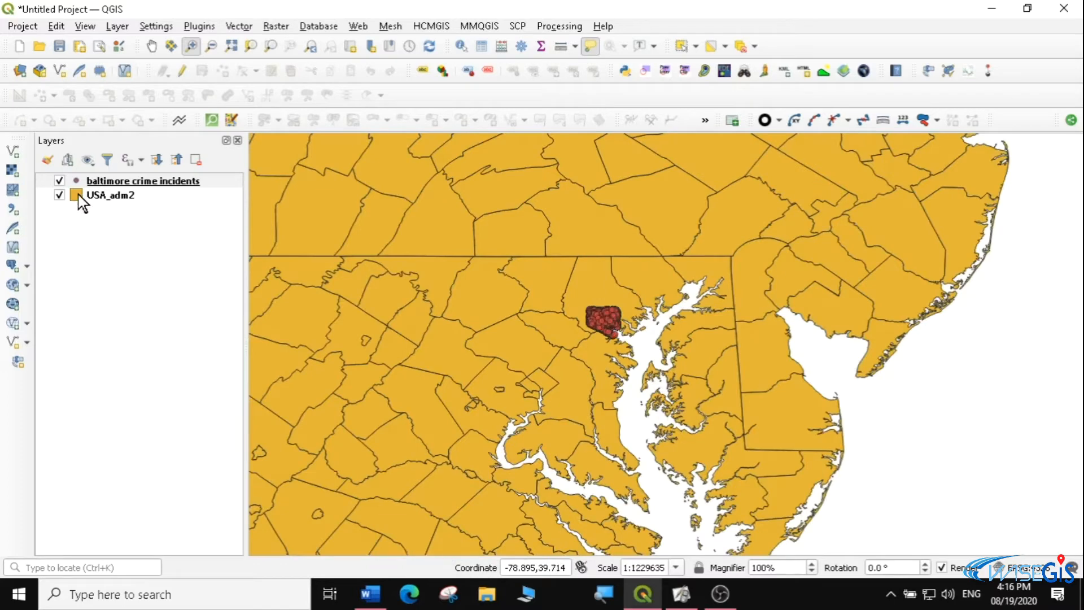
{"action": "left_click", "coordinate": [79, 196]}
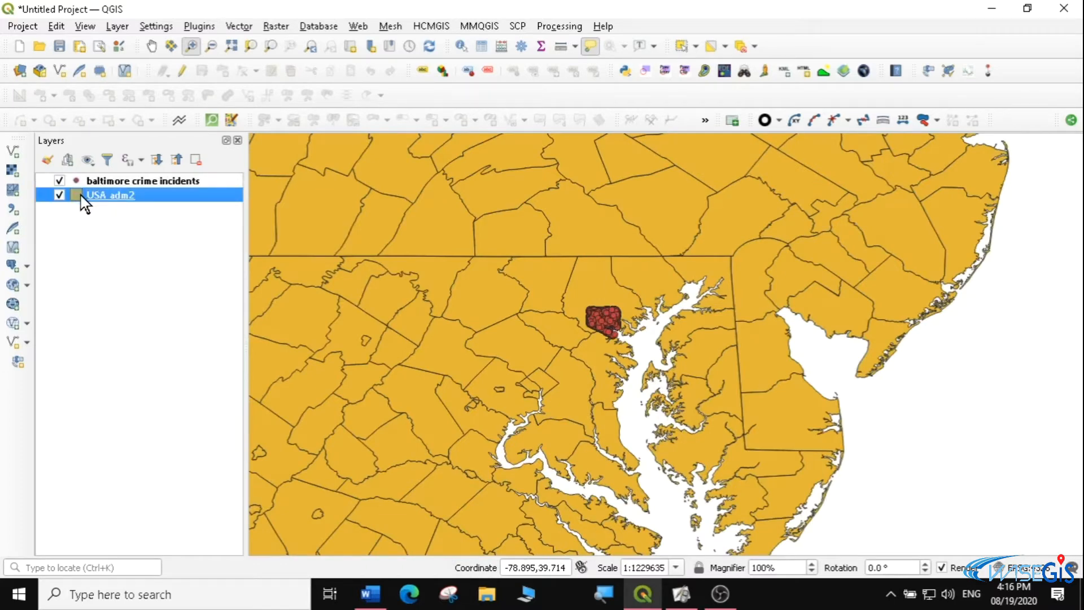
{"action": "double_click", "coordinate": [81, 196]}
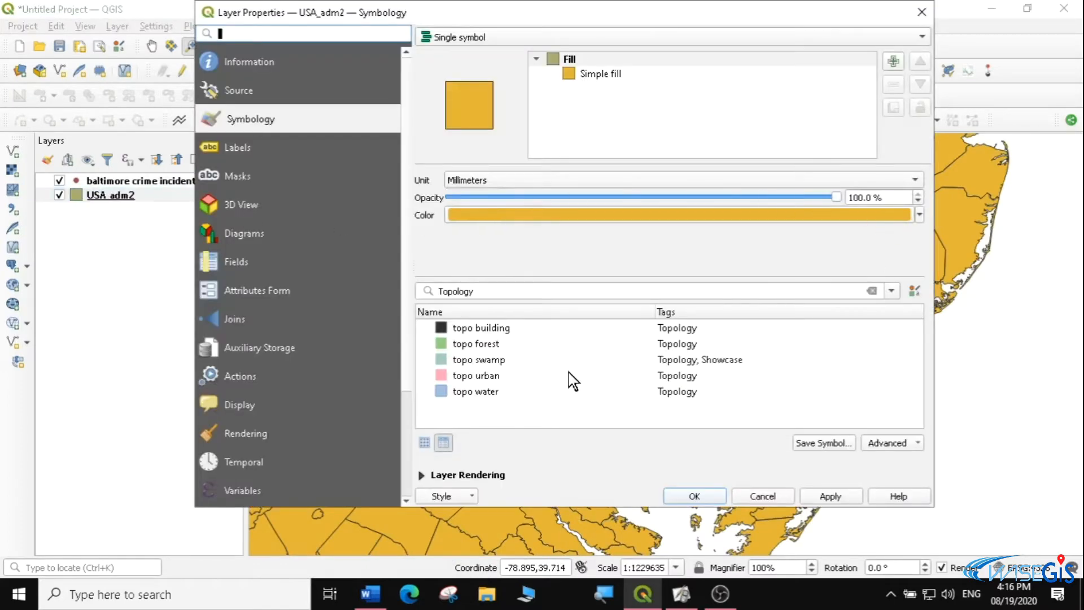
{"action": "left_click", "coordinate": [488, 394]}
{"action": "left_click", "coordinate": [836, 498]}
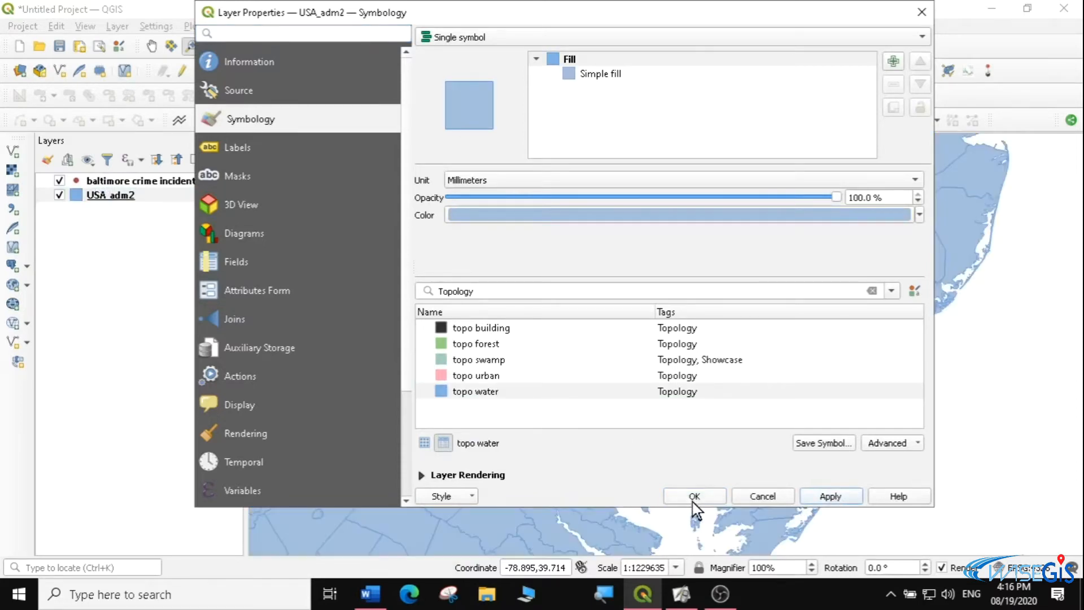
{"action": "left_click", "coordinate": [694, 497]}
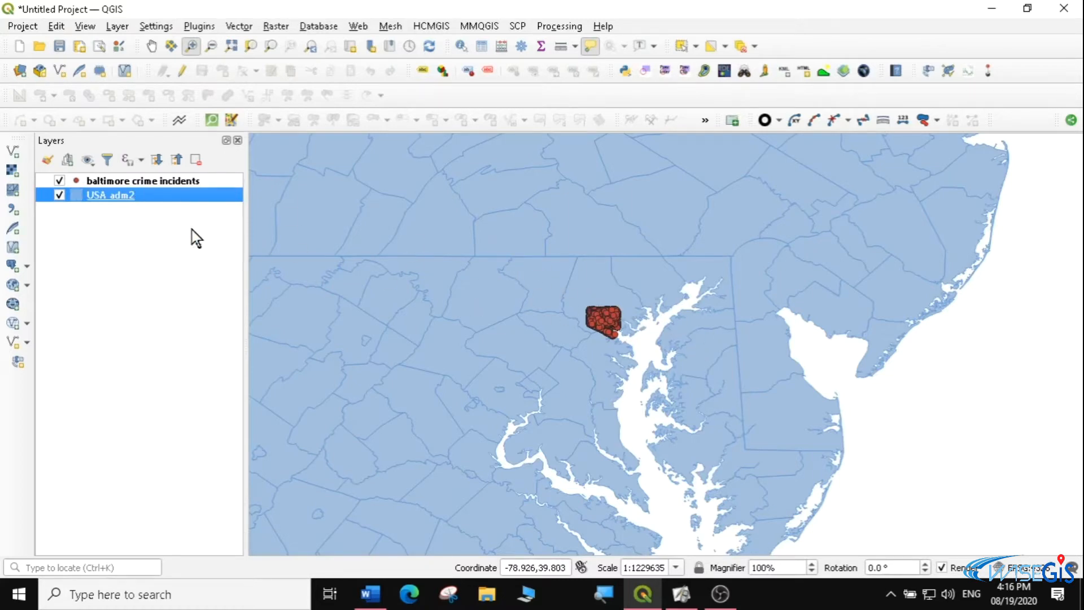
Make USA_adm2 the active layer and activate the Select Feature(s) tool
{"action": "right_click", "coordinate": [124, 190]}
{"action": "left_click", "coordinate": [141, 197]}
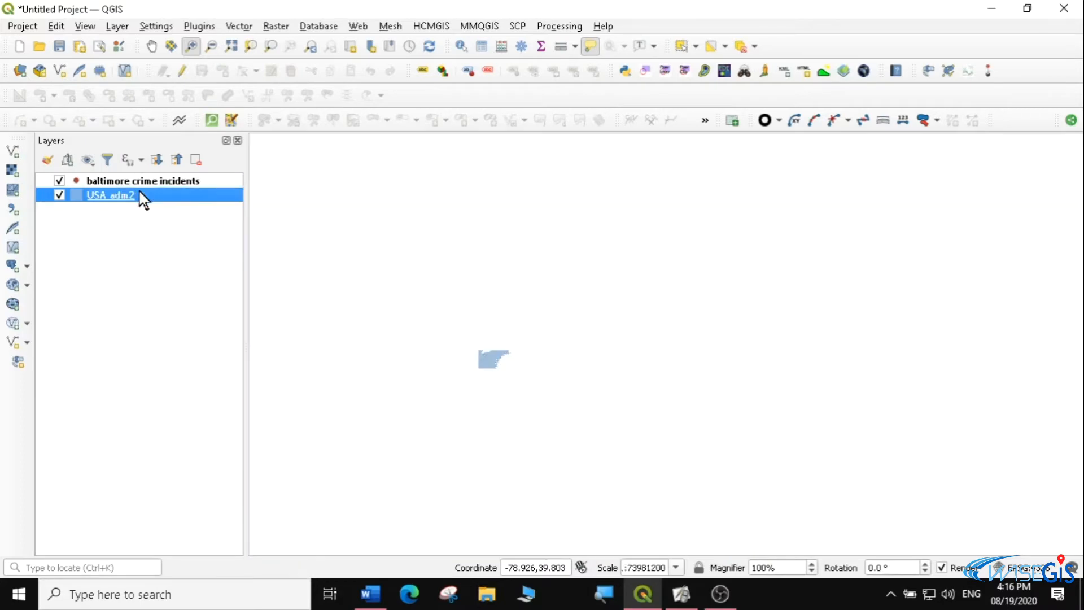
{"action": "left_click_drag", "start_coordinate": [380, 296], "coordinate": [615, 432]}
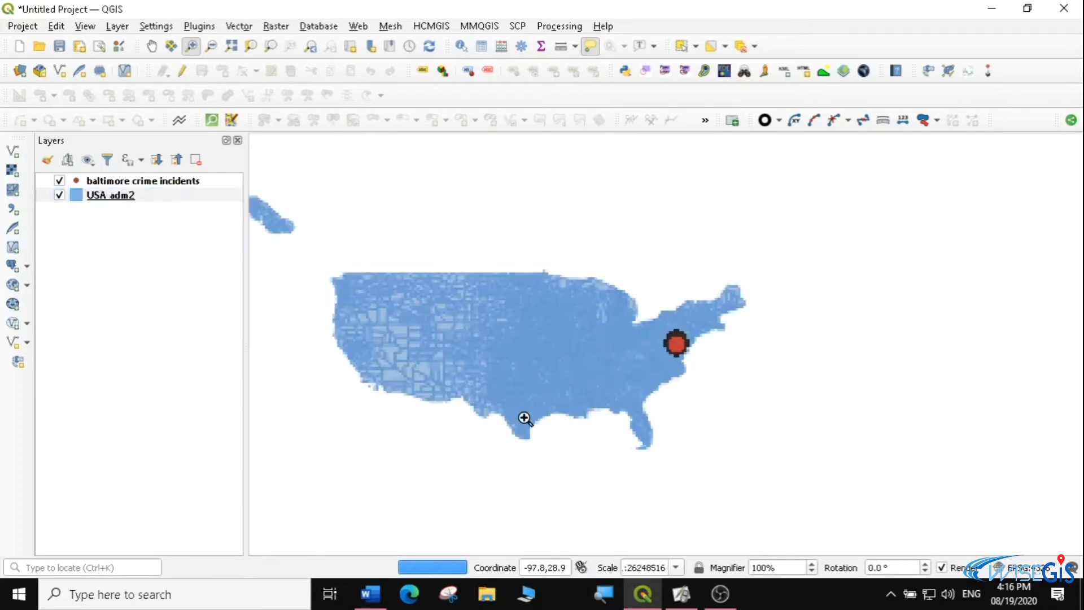
{"action": "left_click_drag", "start_coordinate": [360, 259], "coordinate": [721, 454]}
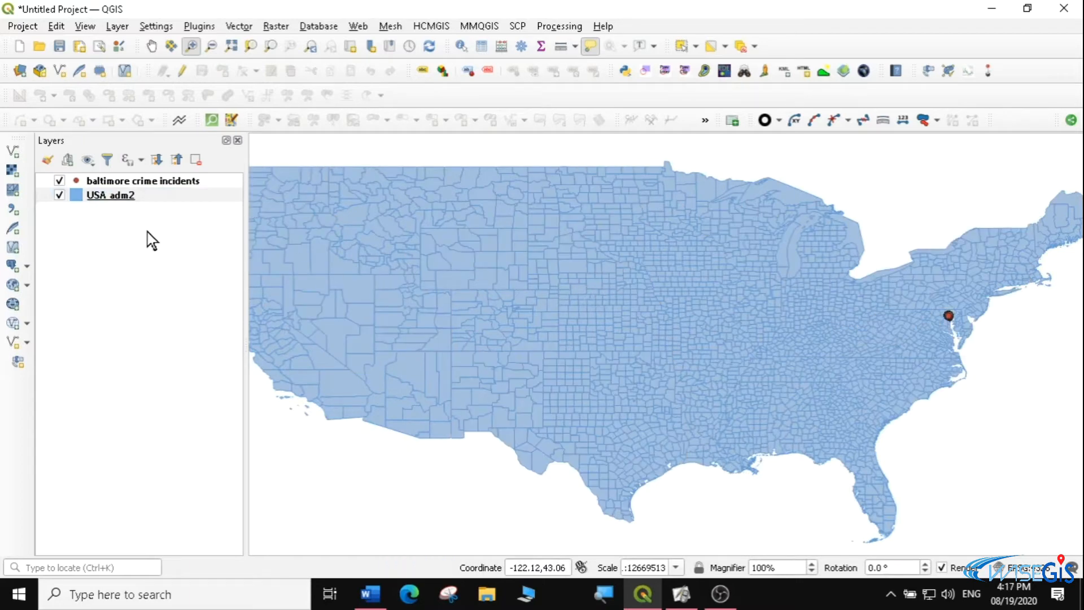
{"action": "mouse_move", "coordinate": [556, 236]}
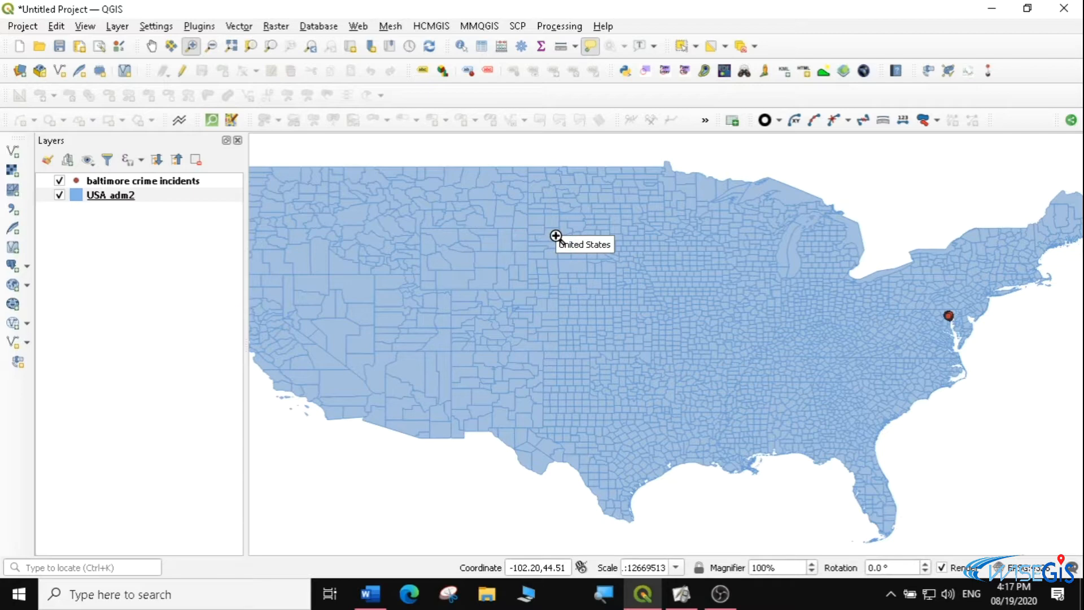
{"action": "mouse_move", "coordinate": [520, 213]}
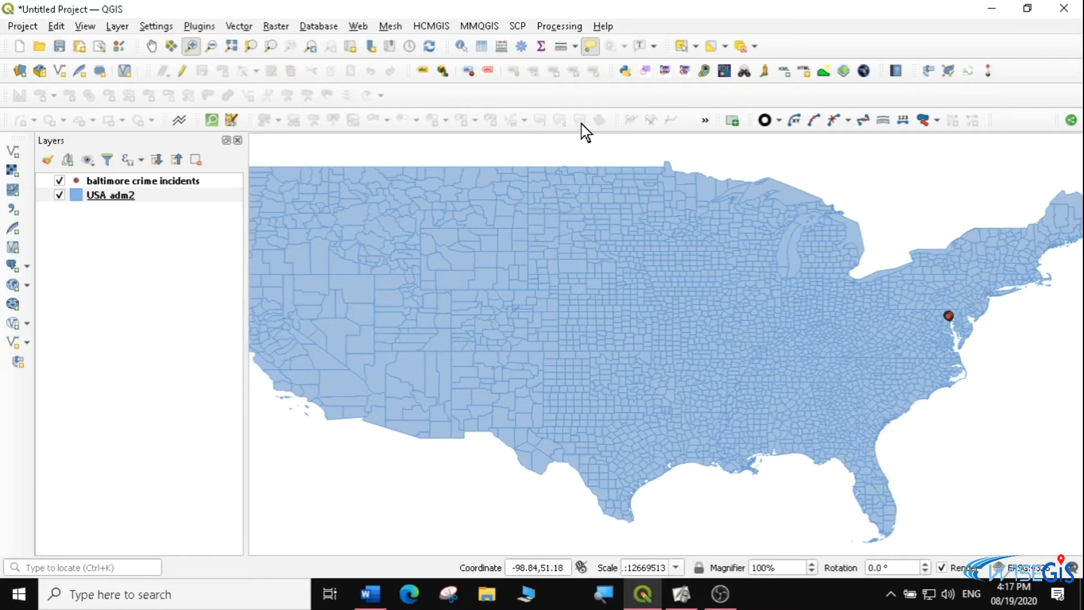
{"action": "left_click", "coordinate": [695, 46]}
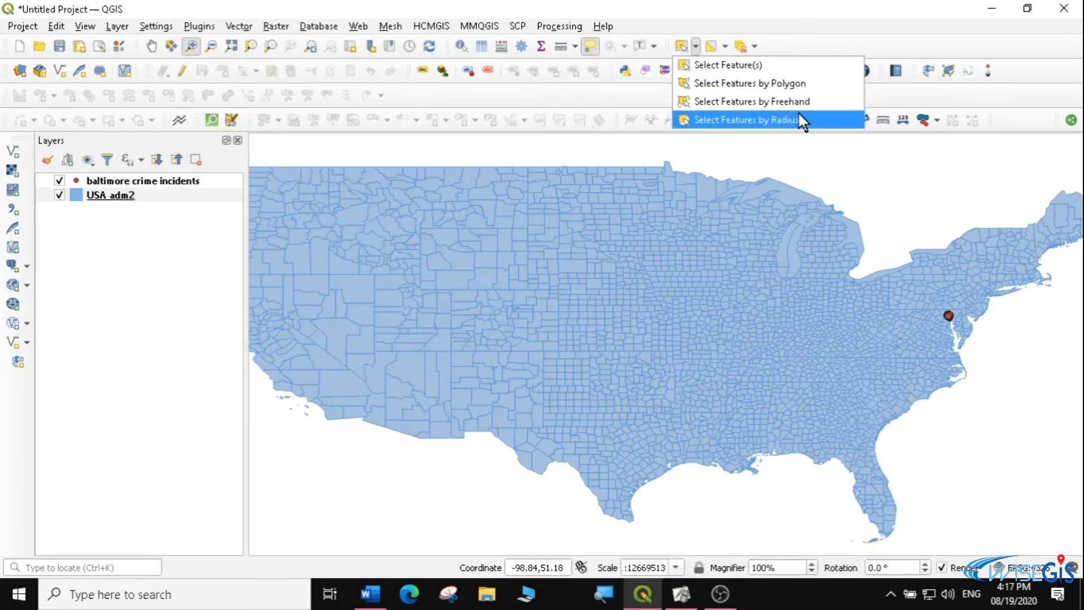
{"action": "left_click", "coordinate": [198, 251]}
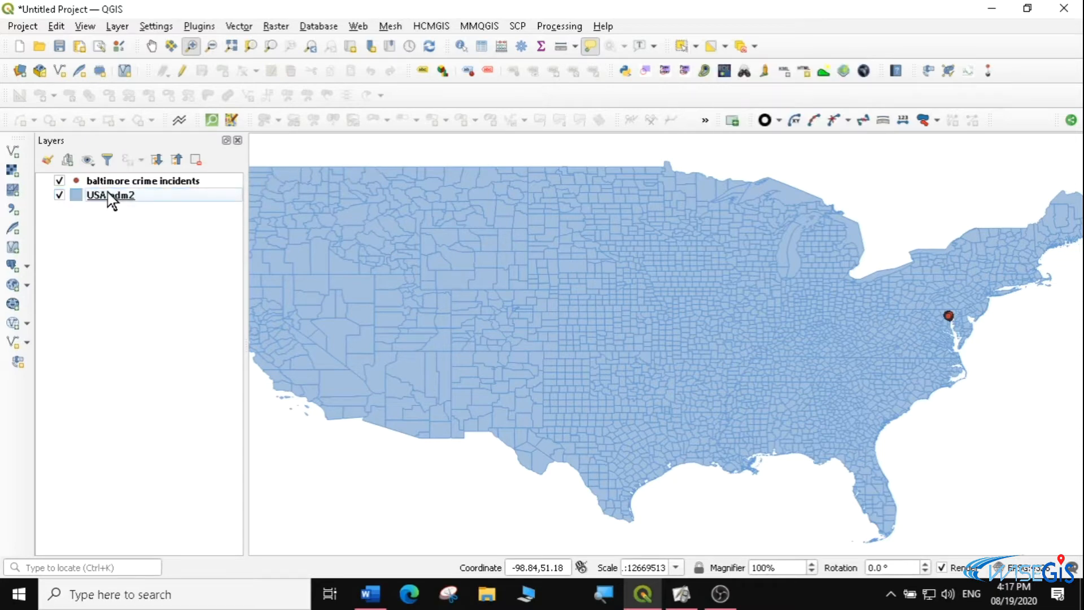
{"action": "left_click", "coordinate": [88, 197]}
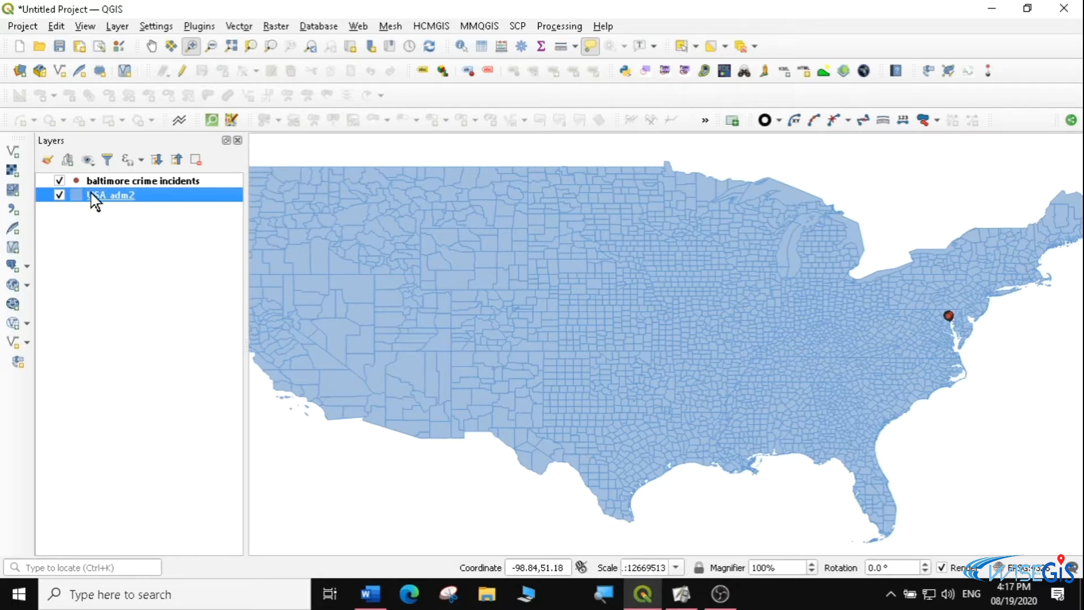
{"action": "left_click", "coordinate": [696, 46]}
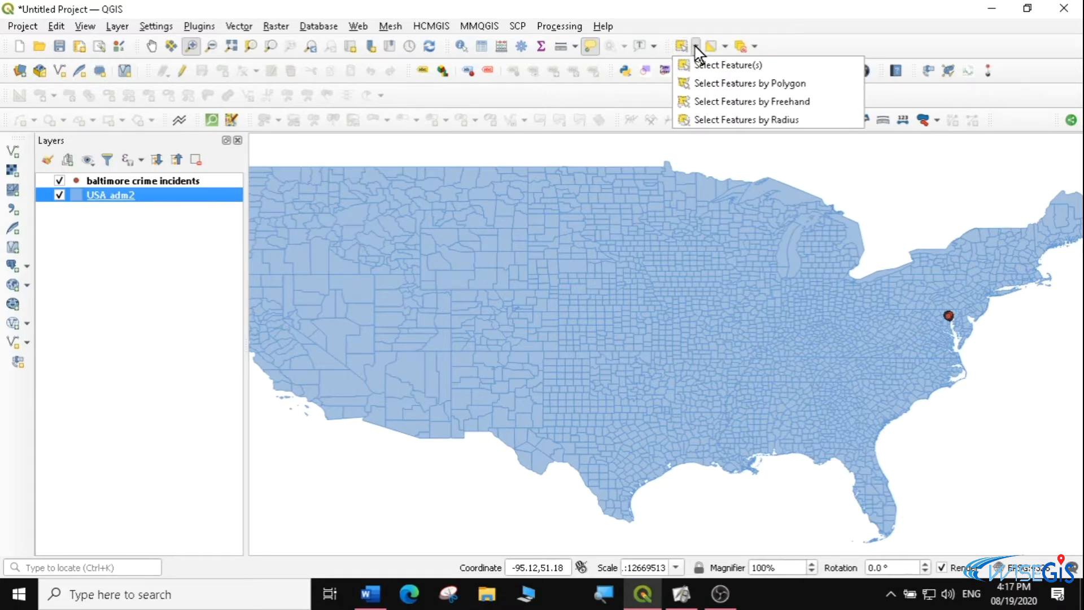
{"action": "left_click", "coordinate": [733, 64]}
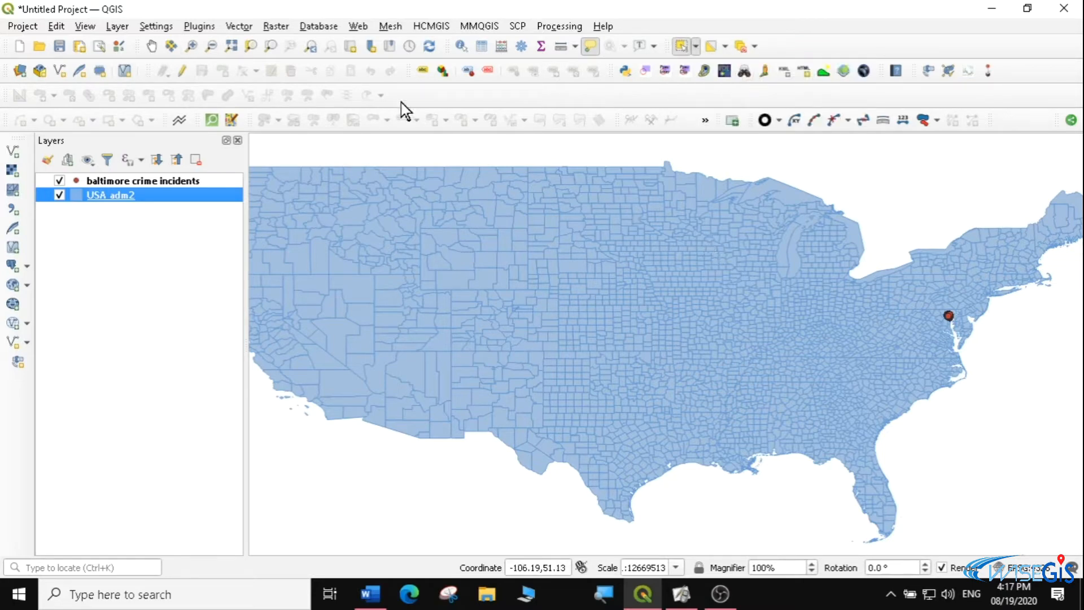
Select the single USA_adm2 polygon in the southwestern part of Lake Michigan using Select Feature(s)
{"action": "left_click", "coordinate": [192, 45]}
{"action": "left_click_drag", "start_coordinate": [612, 232], "coordinate": [872, 364]}
{"action": "left_click_drag", "start_coordinate": [589, 202], "coordinate": [812, 372]}
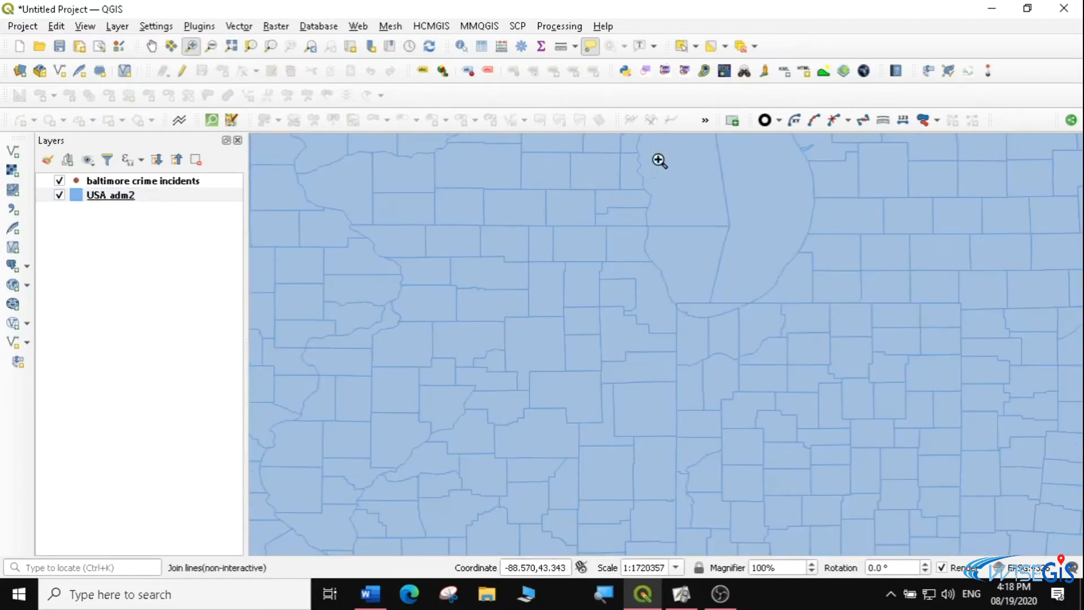
{"action": "left_click", "coordinate": [682, 48]}
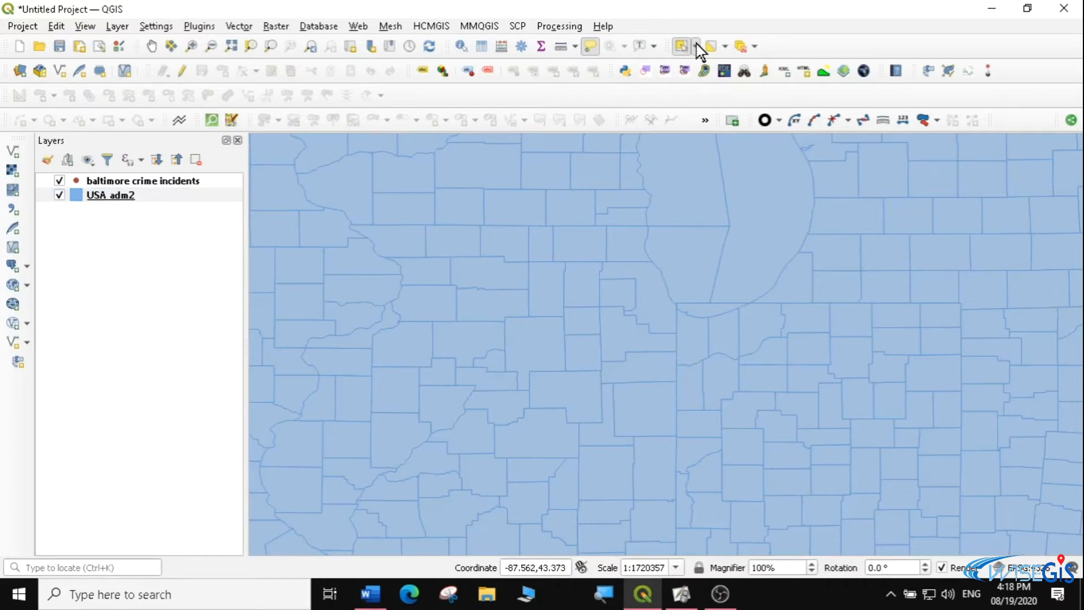
{"action": "left_click", "coordinate": [696, 46]}
{"action": "left_click", "coordinate": [700, 63]}
{"action": "left_click", "coordinate": [691, 264]}
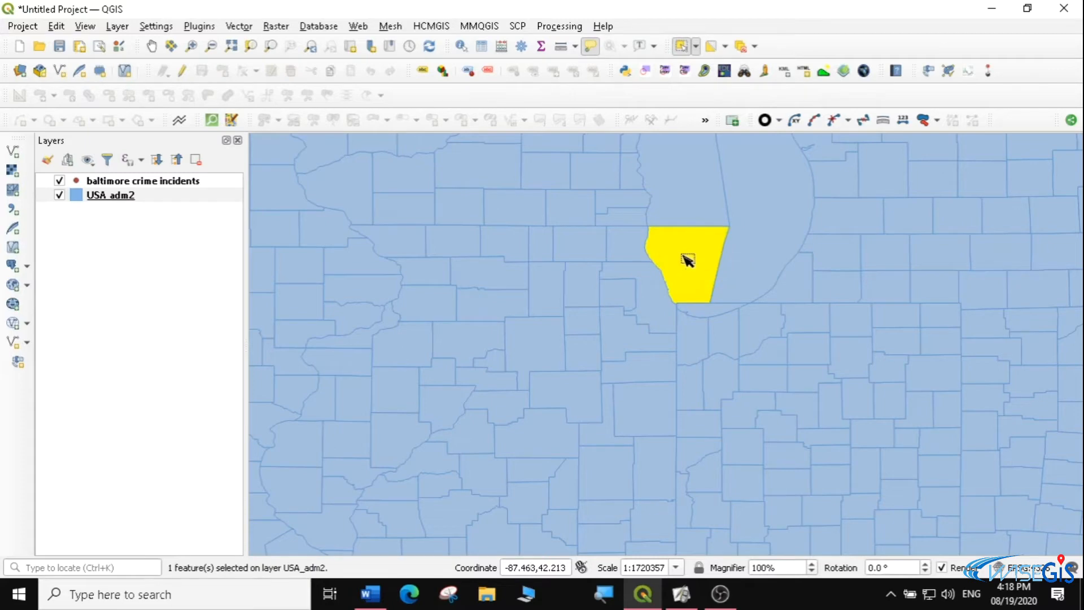
Select individual counties southwest of Lake Michigan one at a time, and box-select the block of polygons around the lake's southern end
{"action": "left_click", "coordinate": [631, 250]}
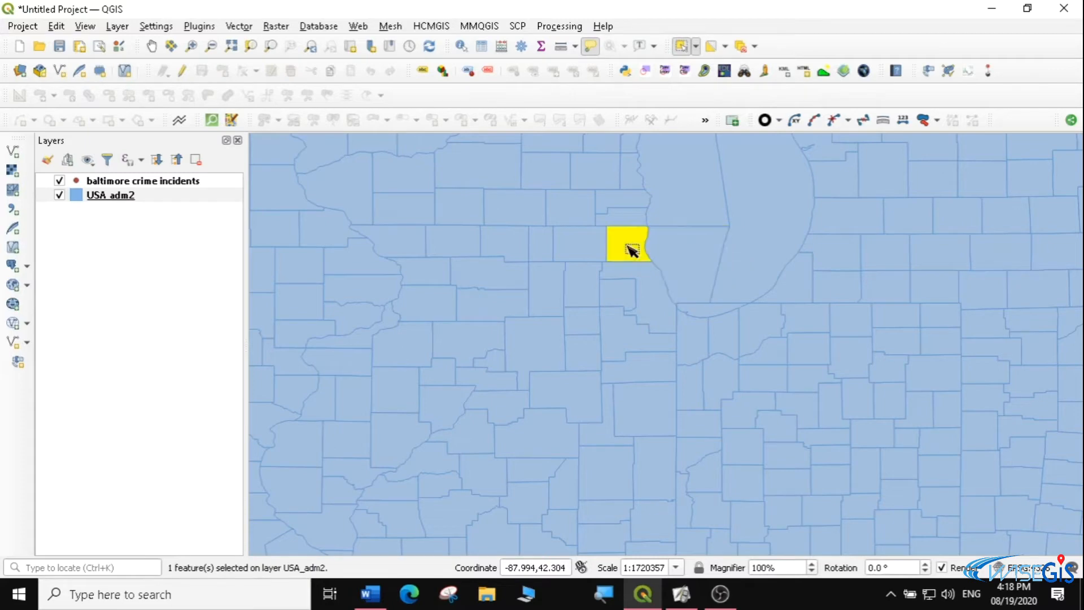
{"action": "left_click", "coordinate": [575, 247]}
{"action": "left_click", "coordinate": [503, 247]}
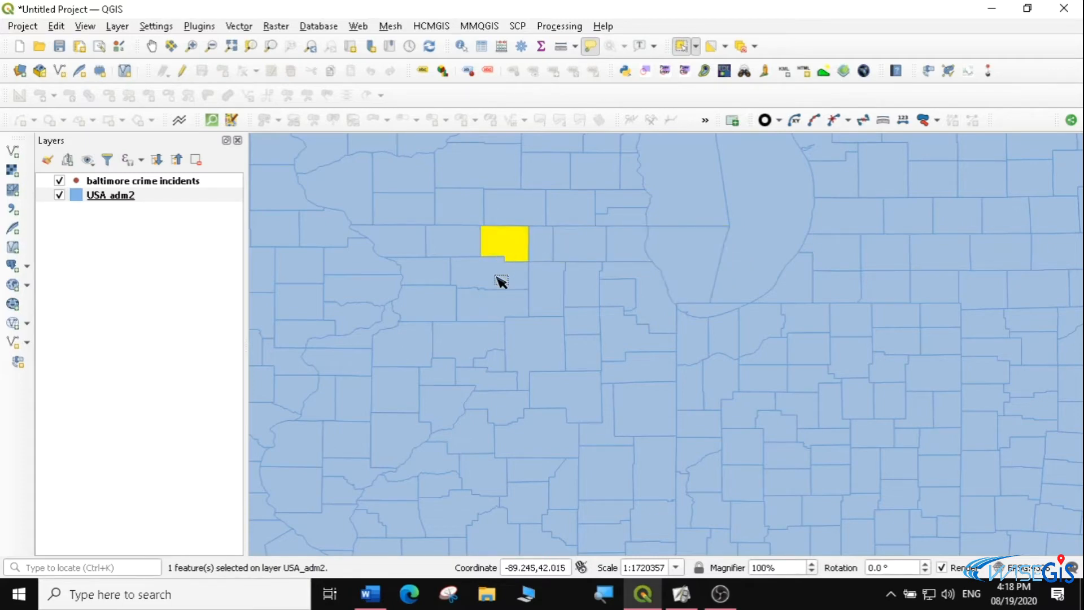
{"action": "left_click", "coordinate": [542, 359]}
{"action": "left_click", "coordinate": [633, 416]}
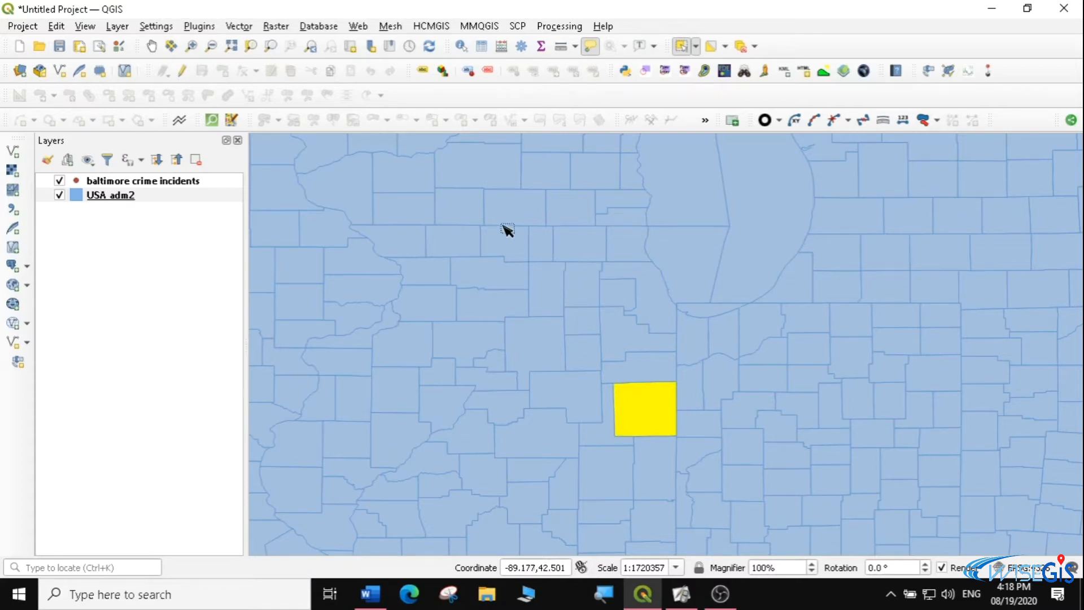
{"action": "left_click_drag", "start_coordinate": [433, 198], "coordinate": [861, 367]}
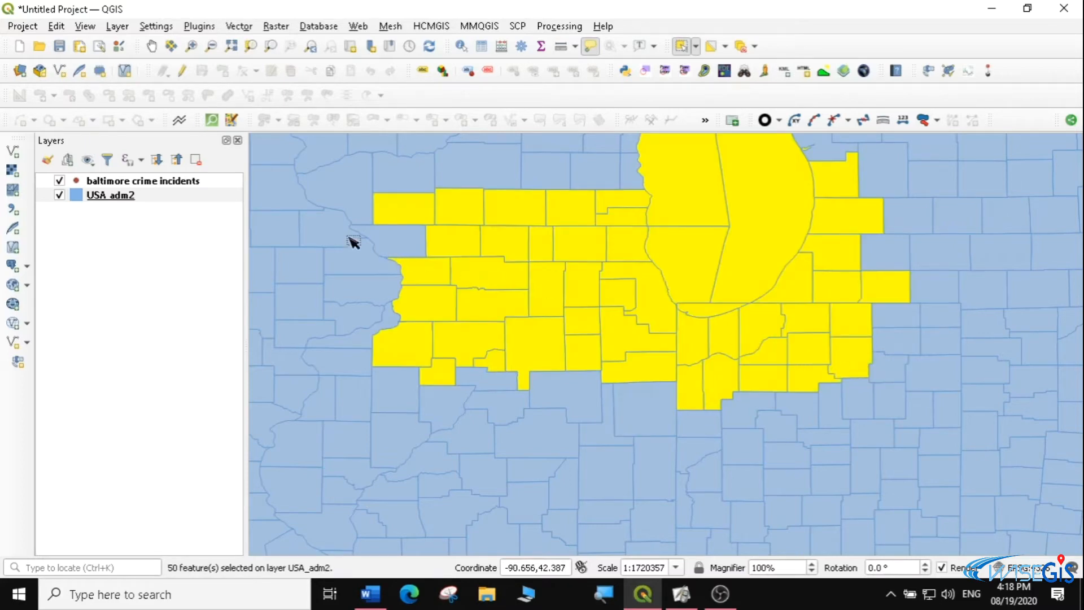
Box-select three separate blocks of counties in turn: southwest of Lake Michigan, southeast around its shore, and in the far northwest of the view
{"action": "left_click_drag", "start_coordinate": [438, 409], "coordinate": [652, 524]}
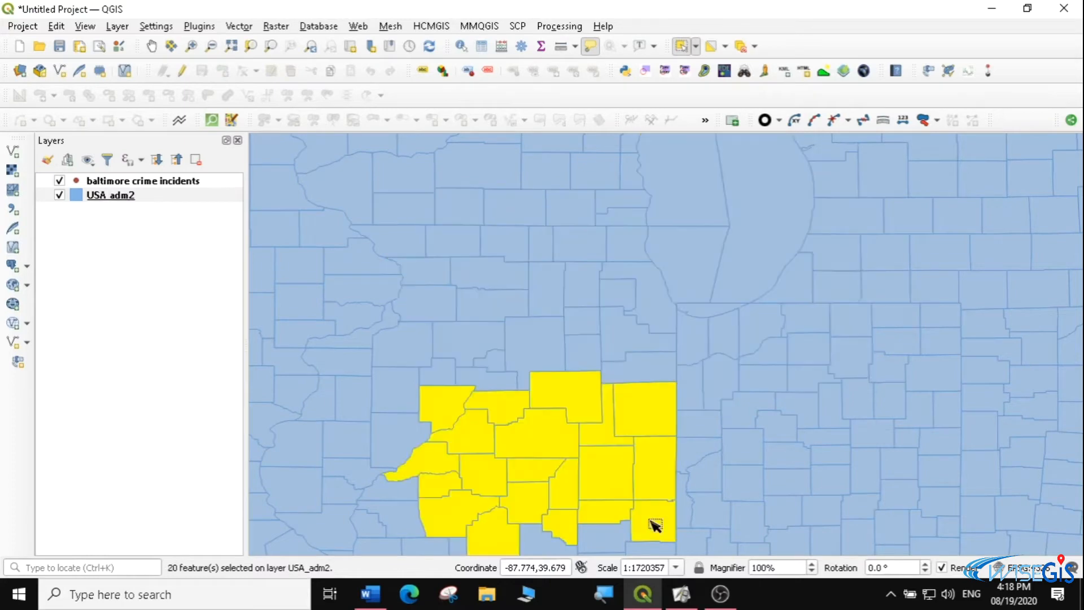
{"action": "left_click_drag", "start_coordinate": [741, 194], "coordinate": [1017, 408]}
{"action": "left_click_drag", "start_coordinate": [287, 185], "coordinate": [391, 249]}
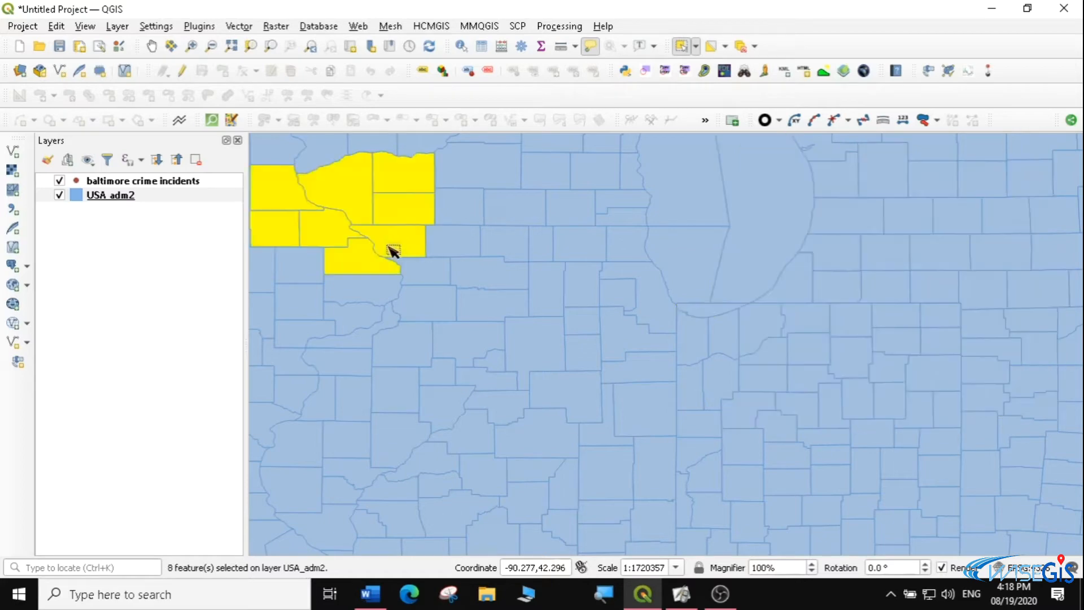
Select the counties around and southwest of Lake Michigan's southern end by outlining them with Select Features by Polygon
{"action": "left_click", "coordinate": [694, 48]}
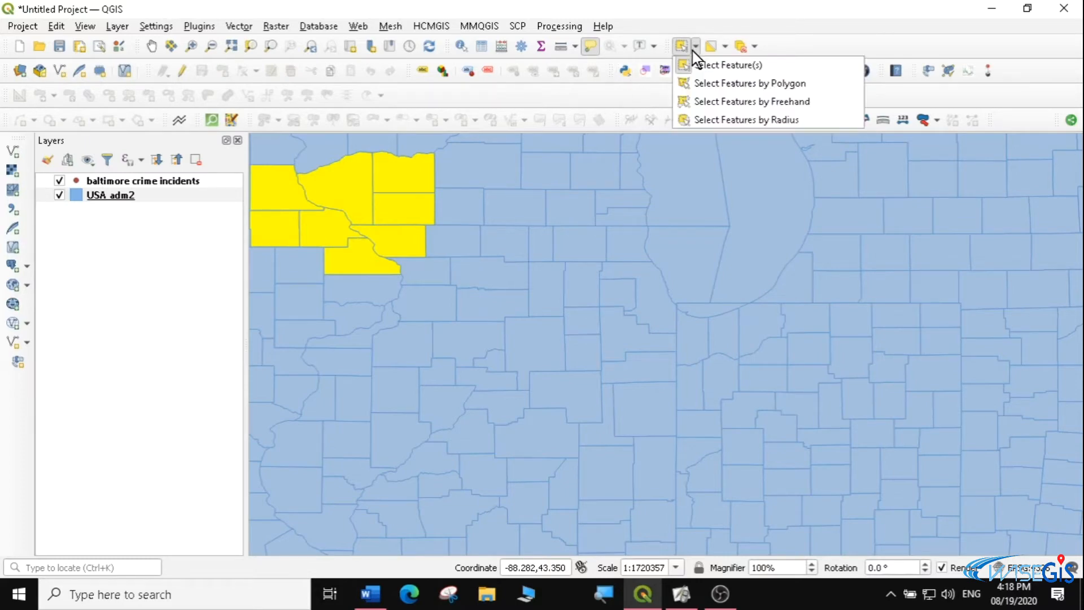
{"action": "left_click", "coordinate": [719, 88]}
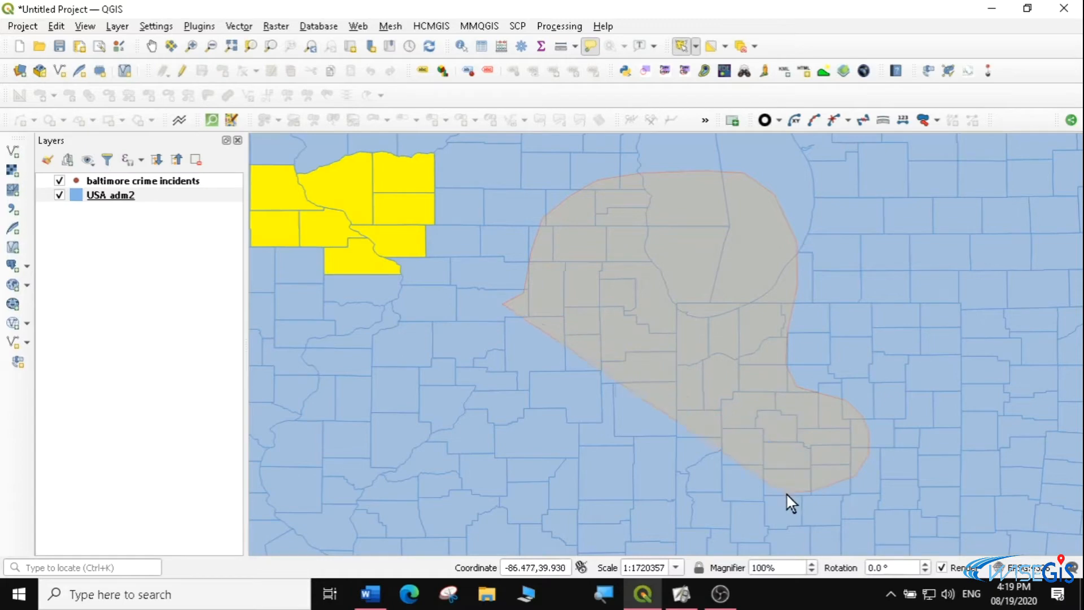
{"action": "left_click_drag", "start_coordinate": [597, 437], "coordinate": [500, 443]}
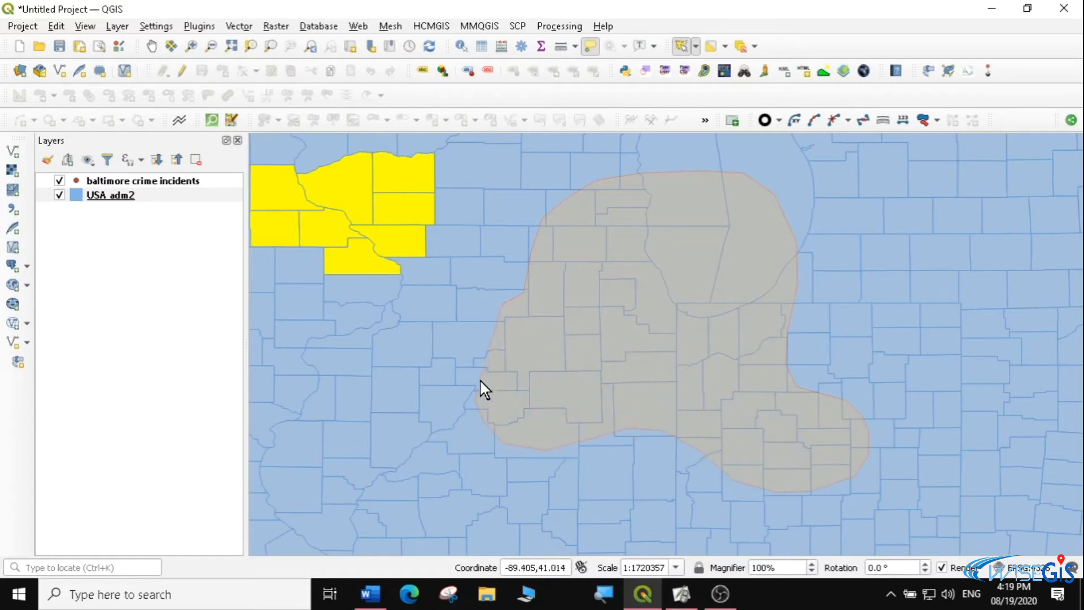
{"action": "left_click_drag", "start_coordinate": [497, 333], "coordinate": [498, 334]}
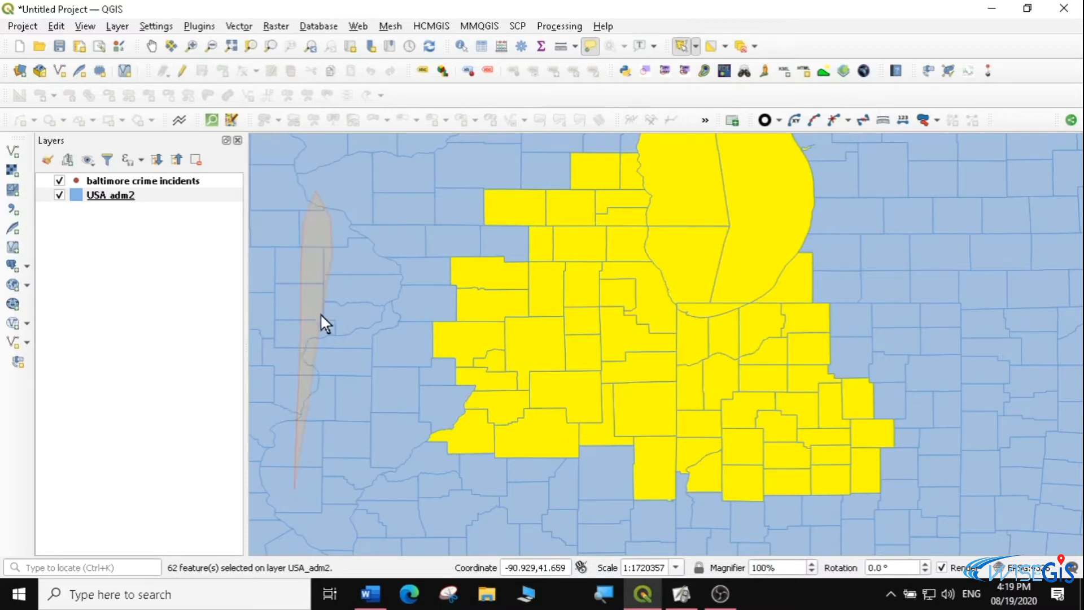
Polygon-select the L-shaped band of counties far west and southwest of the lake, followed by the block around its southern and eastern shores
{"action": "mouse_move", "coordinate": [641, 529]}
{"action": "left_mouse_down"}
{"action": "mouse_move", "coordinate": [578, 548]}
{"action": "mouse_move", "coordinate": [444, 507]}
{"action": "left_mouse_up"}
{"action": "left_click_drag", "start_coordinate": [303, 507], "coordinate": [298, 499]}
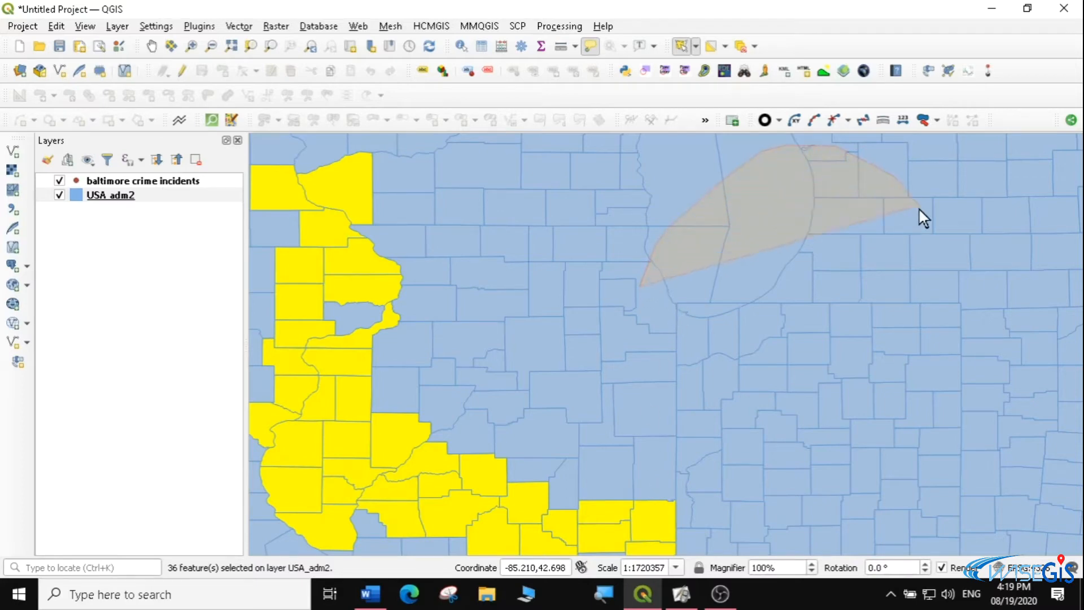
{"action": "mouse_move", "coordinate": [918, 209]}
{"action": "left_mouse_down"}
{"action": "mouse_move", "coordinate": [978, 288]}
{"action": "mouse_move", "coordinate": [1001, 379]}
{"action": "mouse_move", "coordinate": [918, 423]}
{"action": "mouse_move", "coordinate": [833, 326]}
{"action": "mouse_move", "coordinate": [751, 374]}
{"action": "mouse_move", "coordinate": [666, 370]}
{"action": "mouse_move", "coordinate": [638, 323]}
{"action": "left_mouse_up"}
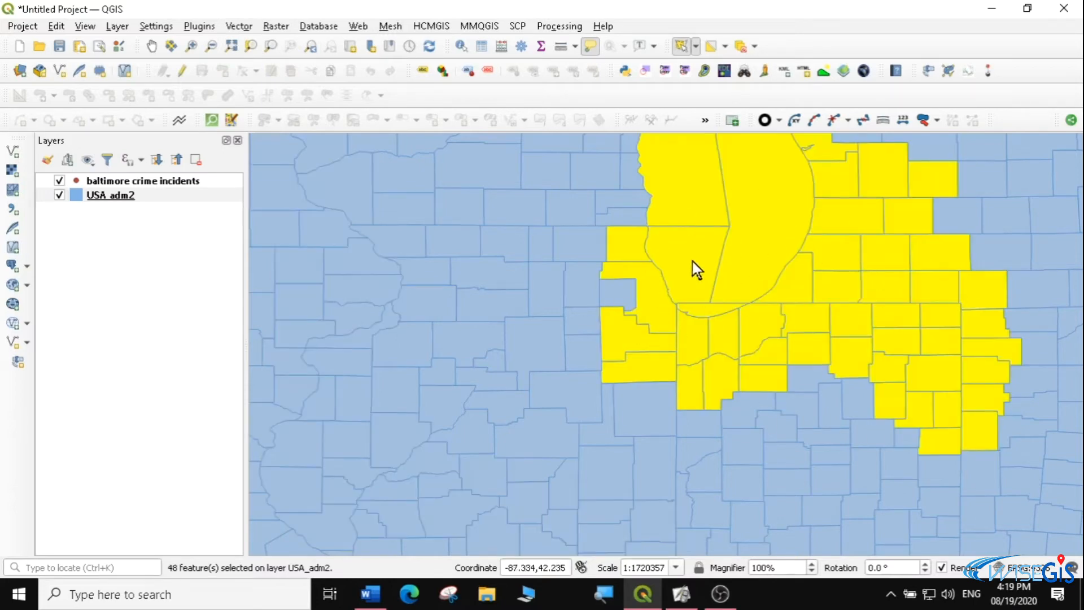
Select an irregular, finger-shaped area of counties southwest of Lake Michigan using Select Features by Freehand
{"action": "mouse_move", "coordinate": [616, 313]}
{"action": "left_click", "coordinate": [696, 47]}
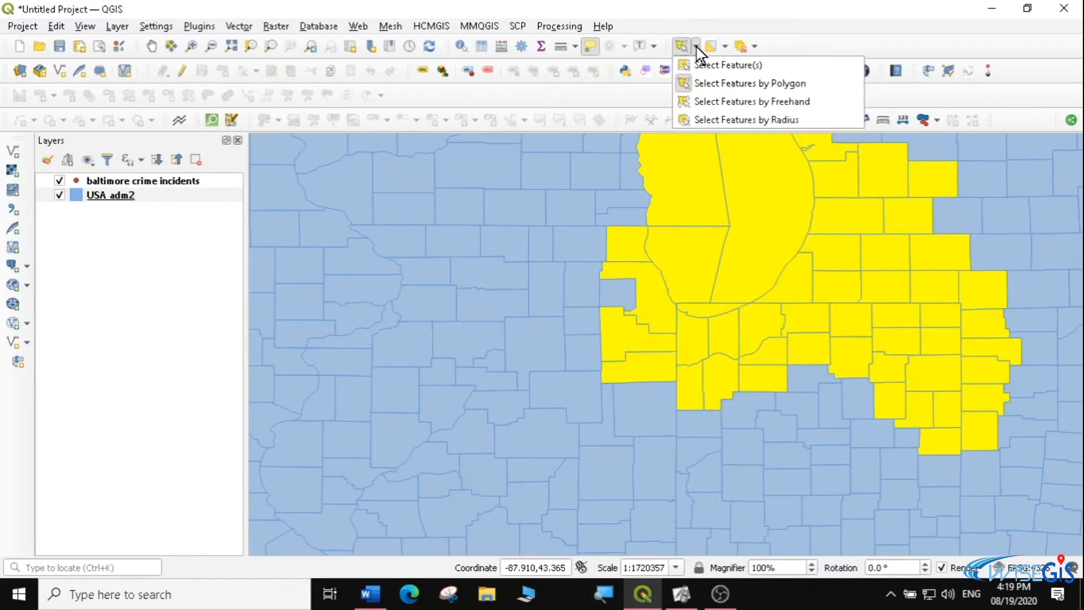
{"action": "left_click", "coordinate": [739, 102]}
{"action": "left_click", "coordinate": [327, 446]}
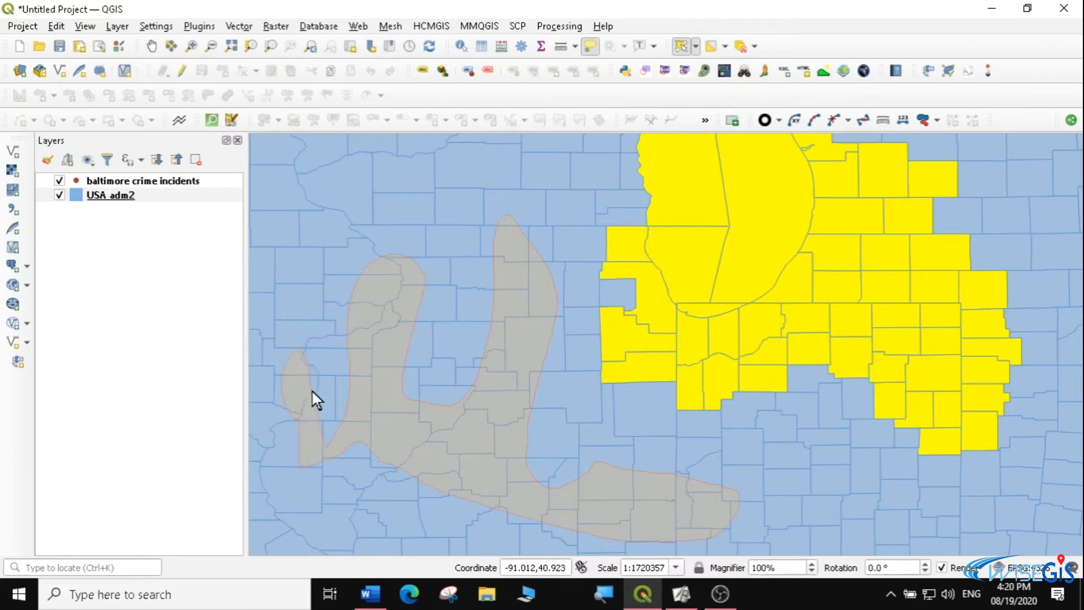
{"action": "right_click", "coordinate": [313, 397]}
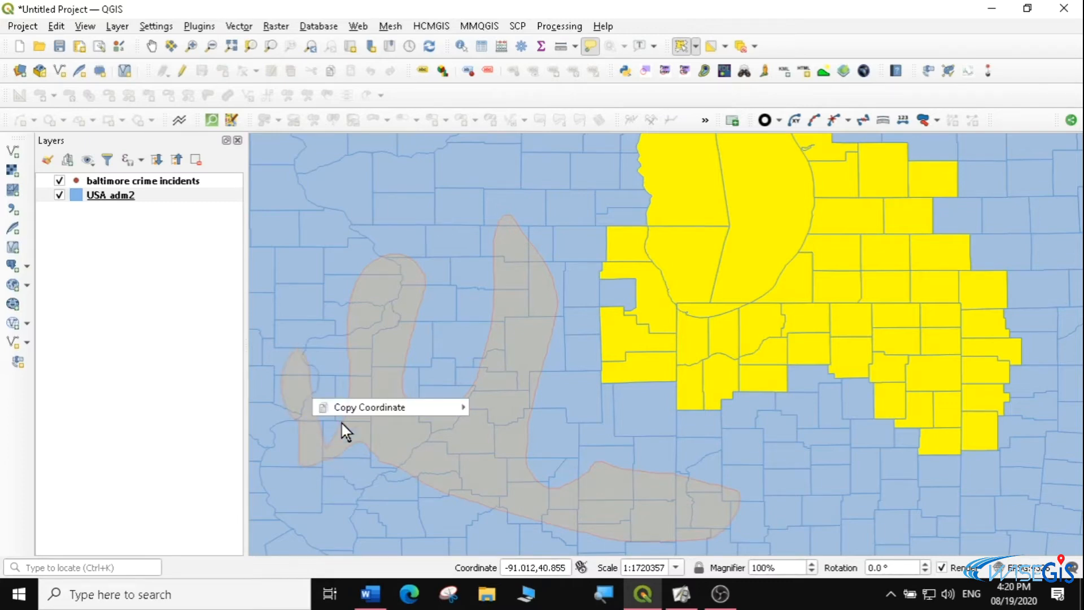
{"action": "right_click", "coordinate": [323, 421]}
{"action": "right_click", "coordinate": [322, 421]}
{"action": "left_click", "coordinate": [315, 402]}
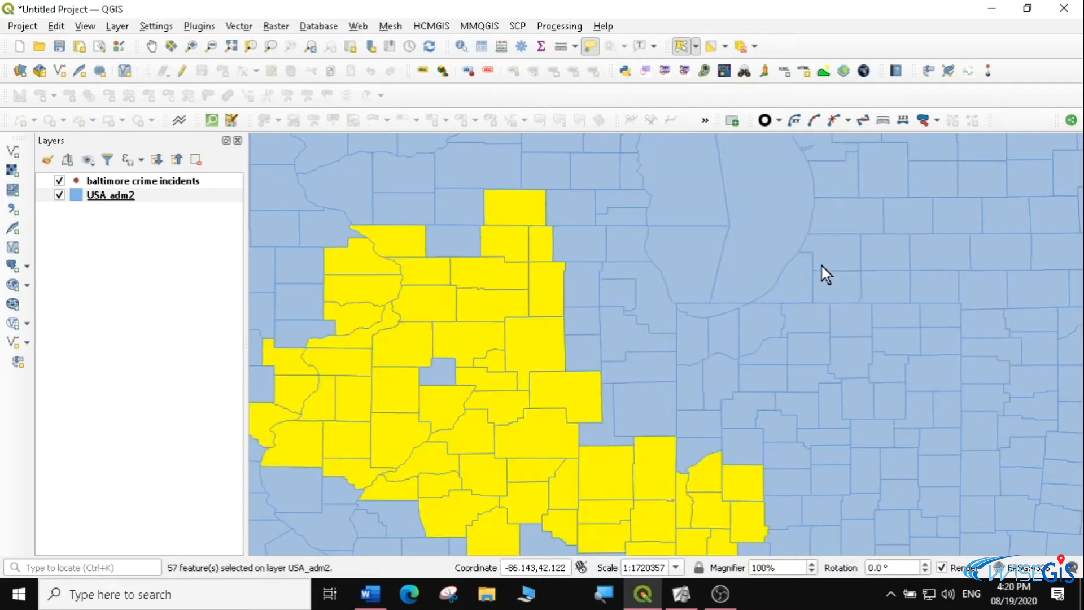
Freehand-select the counties around the lake's southern and eastern shores, followed by an irregular band stretching from the west to south of the lake
{"action": "left_click", "coordinate": [706, 257]}
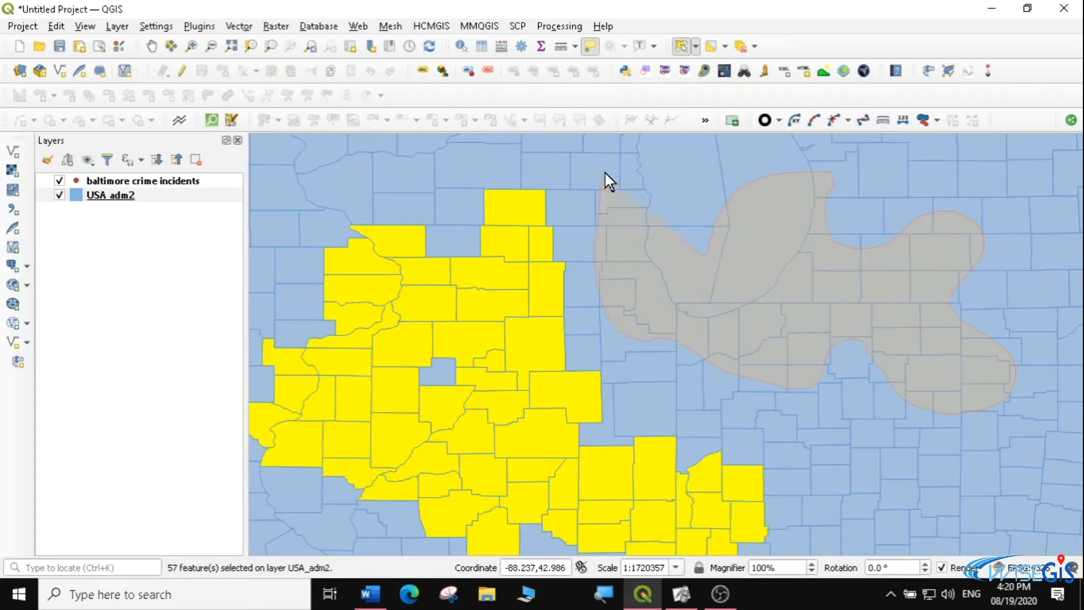
{"action": "left_click", "coordinate": [706, 278]}
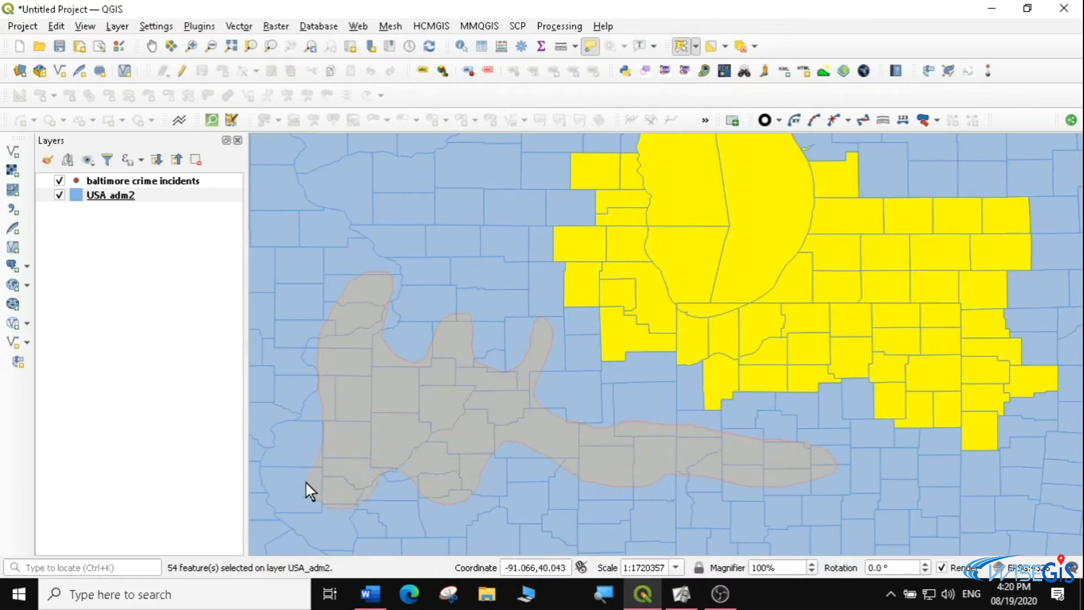
{"action": "left_click", "coordinate": [314, 453]}
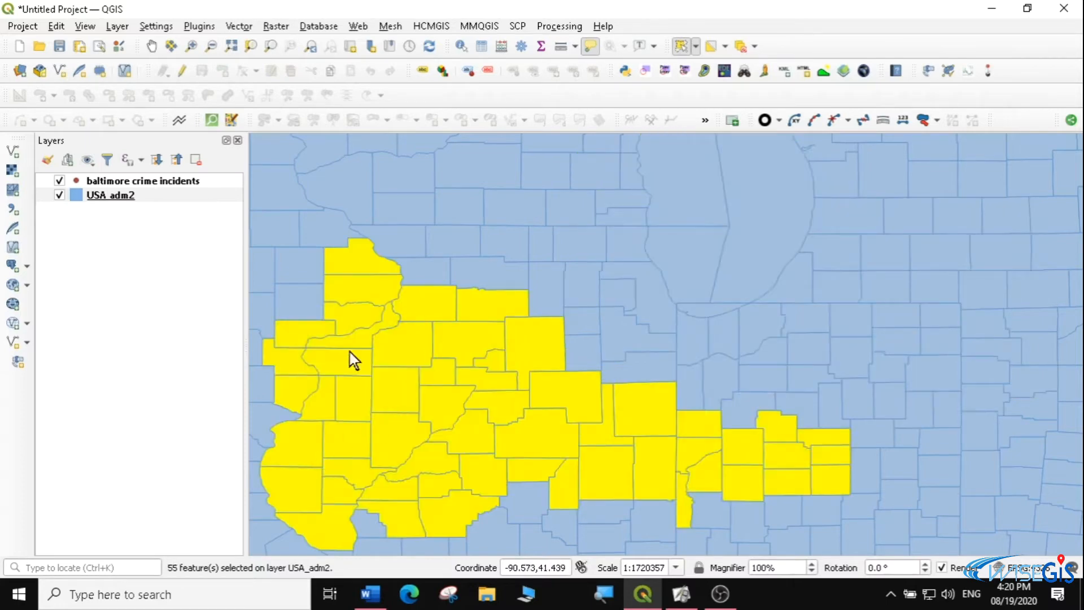
Clear the selection and use Select Features by Radius to select the counties within a circle centred south of Lake Michigan
{"action": "left_click", "coordinate": [696, 48]}
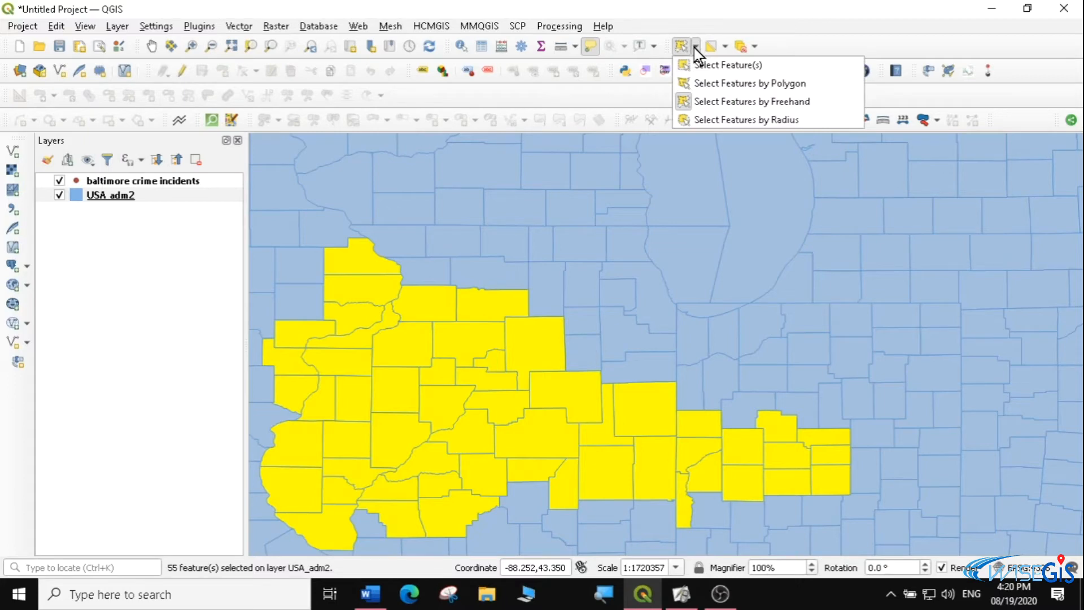
{"action": "left_click", "coordinate": [728, 119]}
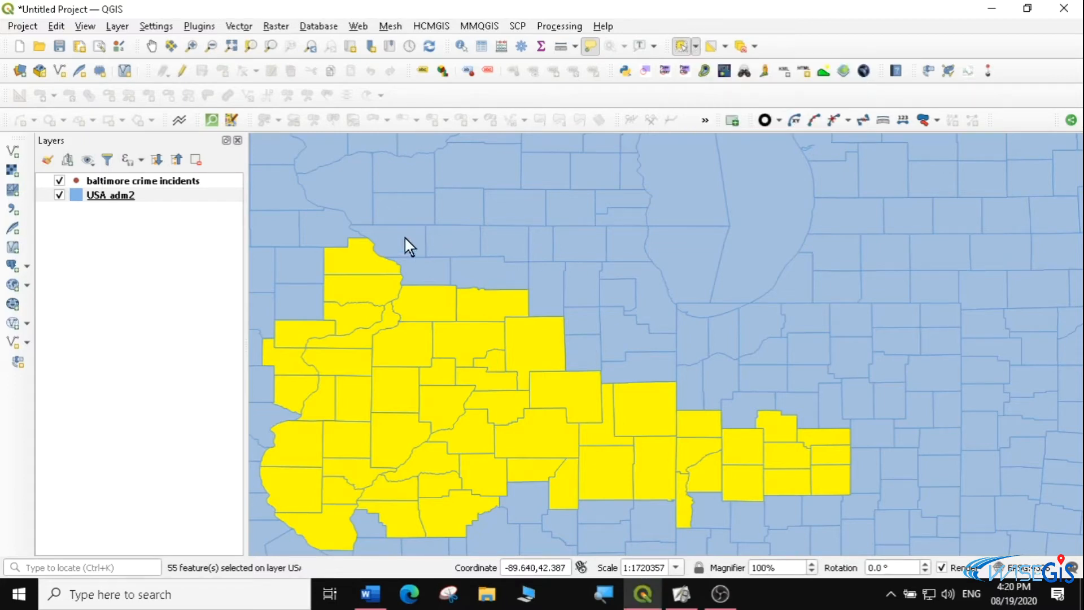
{"action": "left_click", "coordinate": [742, 46]}
{"action": "left_click", "coordinate": [696, 47]}
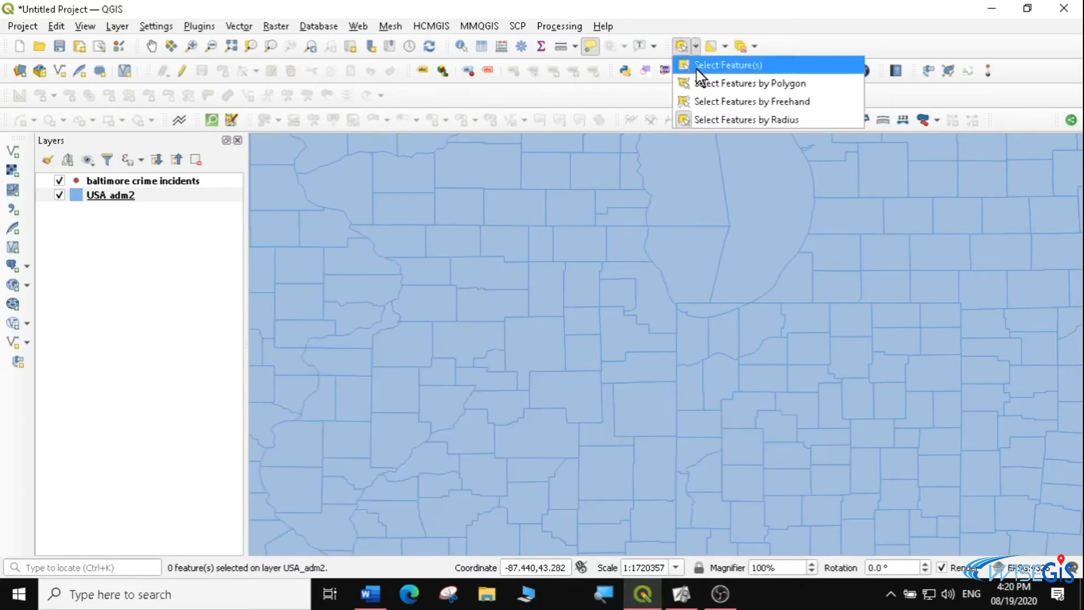
{"action": "left_click", "coordinate": [716, 117]}
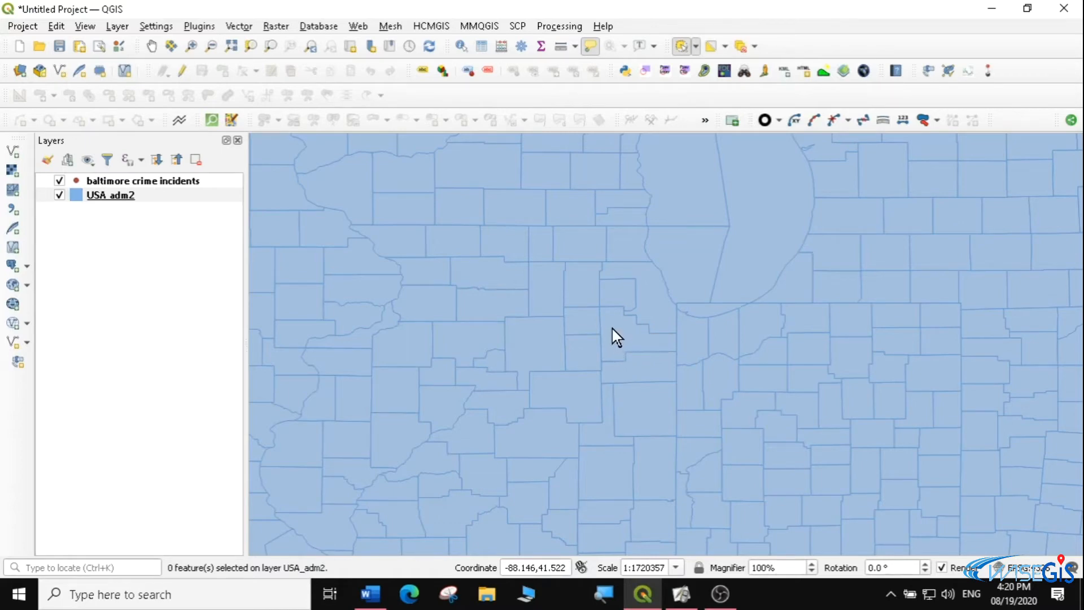
{"action": "left_click", "coordinate": [674, 411]}
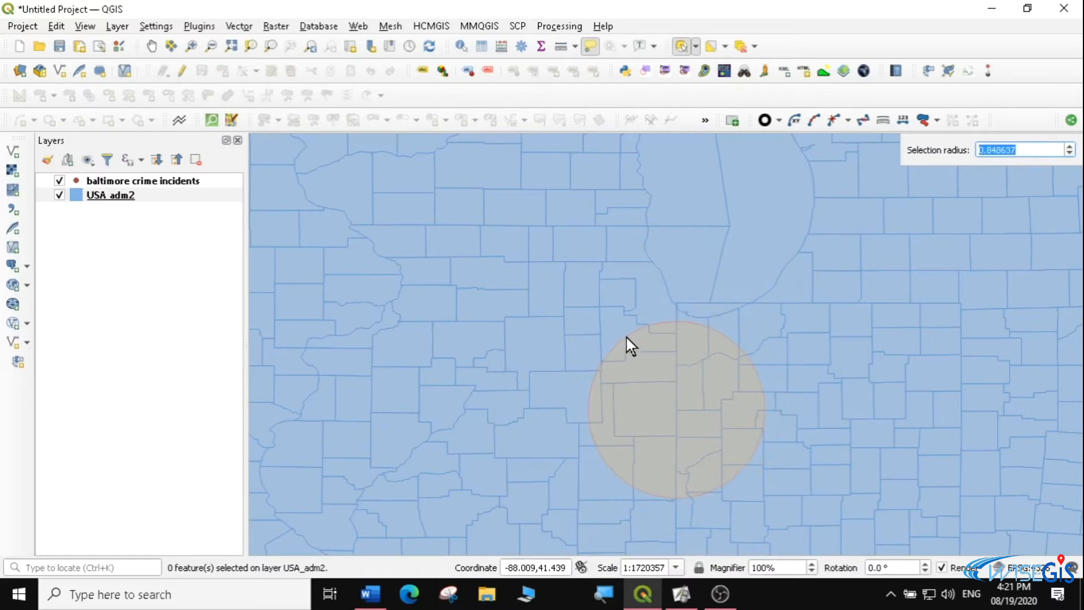
{"action": "left_click", "coordinate": [537, 321]}
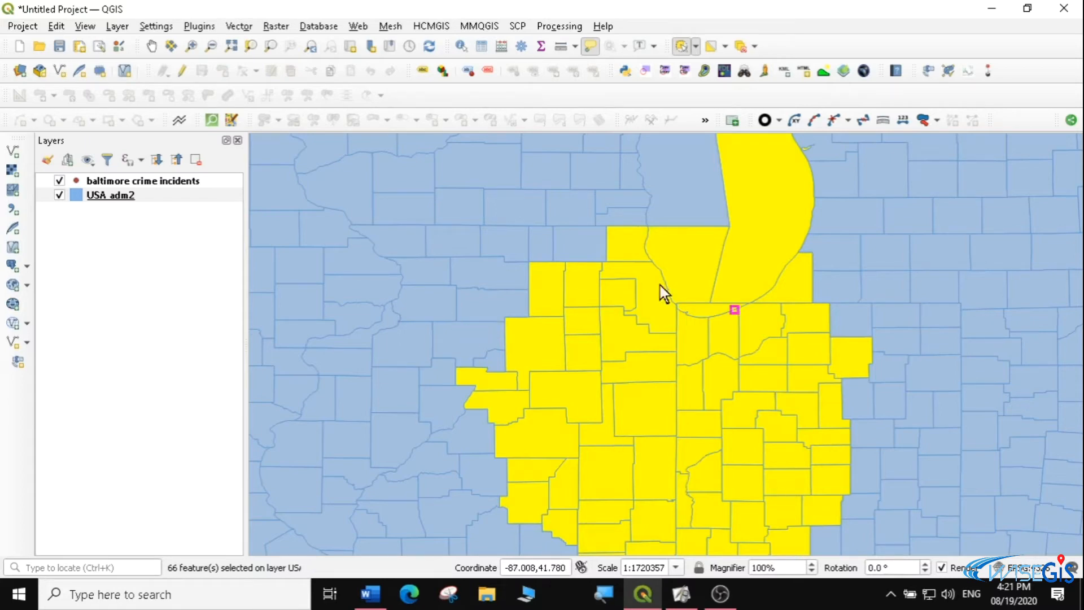
Make baltimore crime incidents the active layer, deselect all features, and zoom to that layer
{"action": "left_click", "coordinate": [117, 182]}
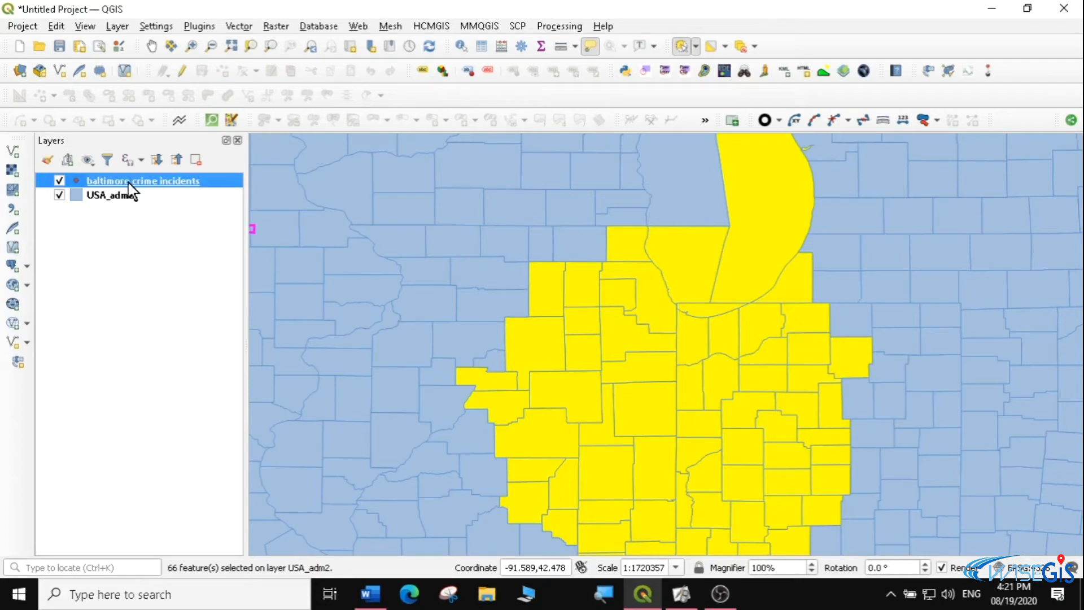
{"action": "left_click", "coordinate": [741, 48]}
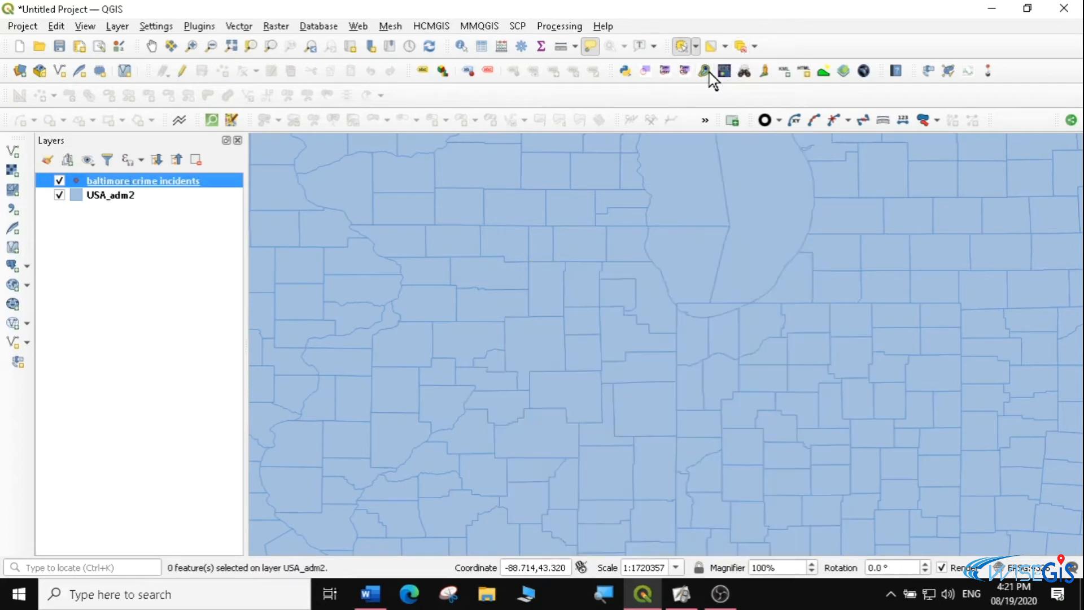
{"action": "right_click", "coordinate": [150, 183]}
{"action": "left_click", "coordinate": [184, 183]}
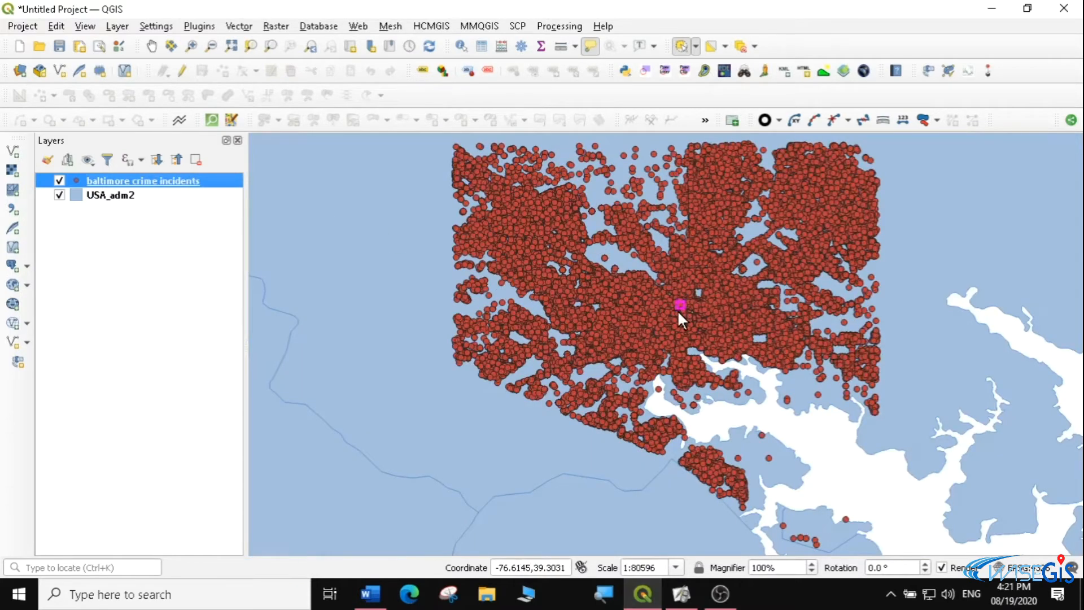
Select the crime incidents within a small circle at the centre of the point cluster using Select Features by Radius
{"action": "left_click", "coordinate": [695, 46]}
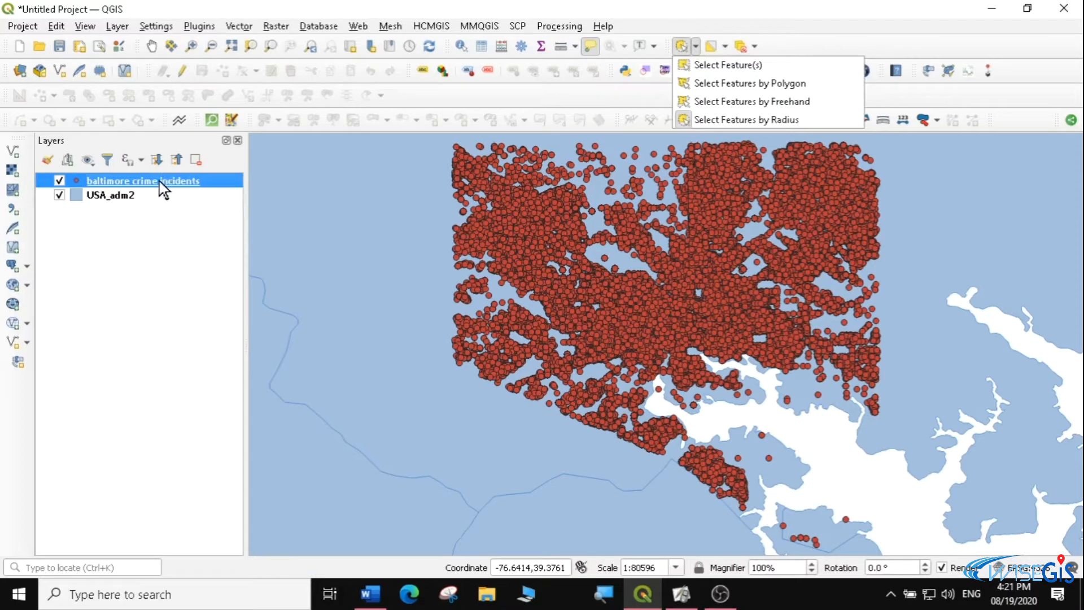
{"action": "left_click", "coordinate": [730, 116]}
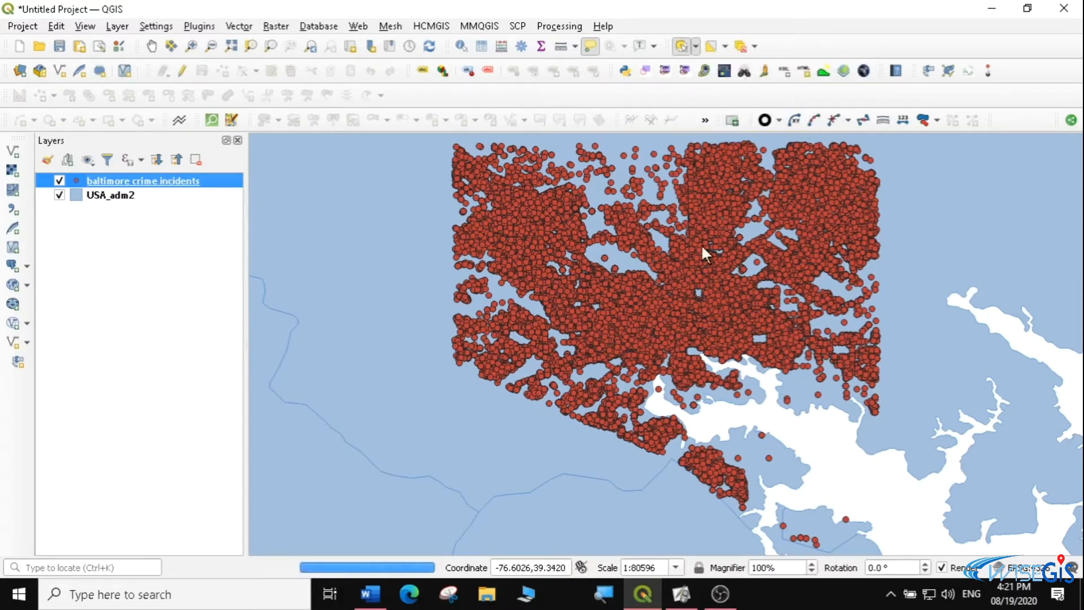
{"action": "left_click", "coordinate": [686, 283]}
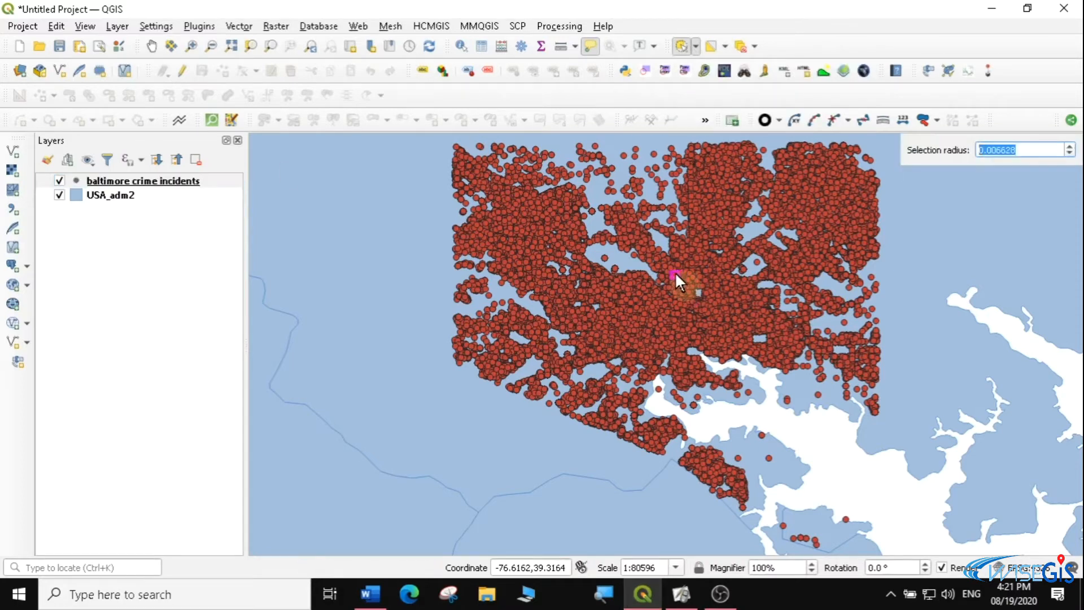
{"action": "left_click", "coordinate": [652, 255]}
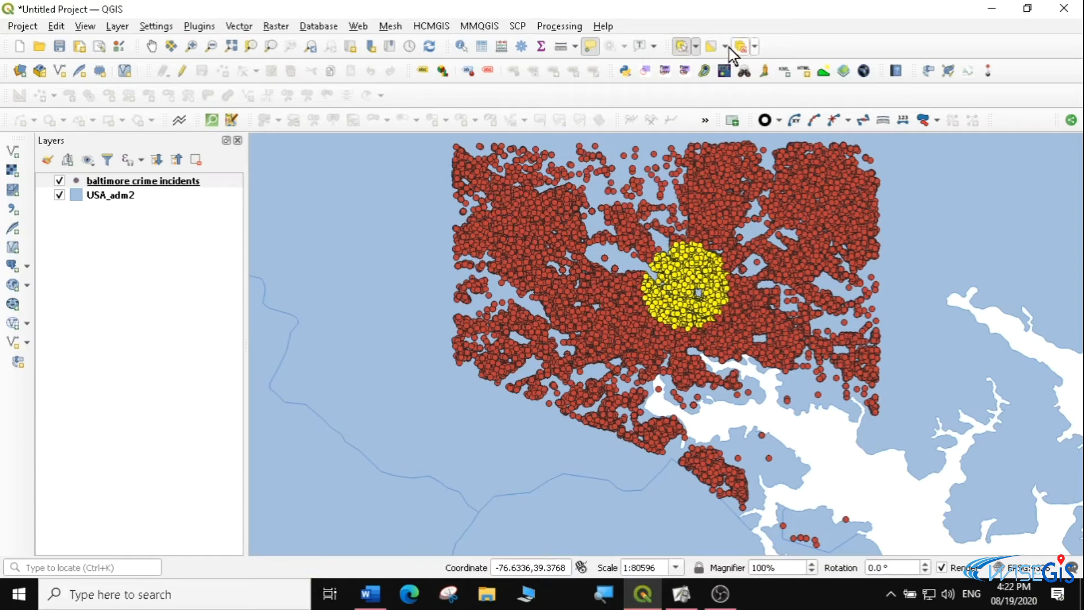
Invert the crime incident selection, and deselect the features from all layers
{"action": "left_click", "coordinate": [695, 47]}
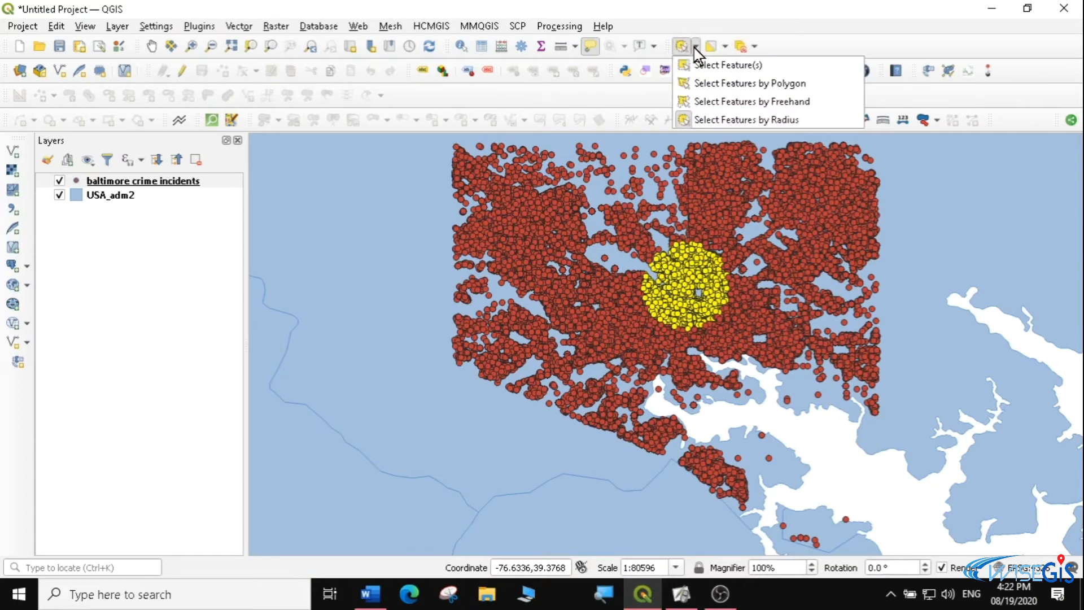
{"action": "left_click", "coordinate": [724, 48]}
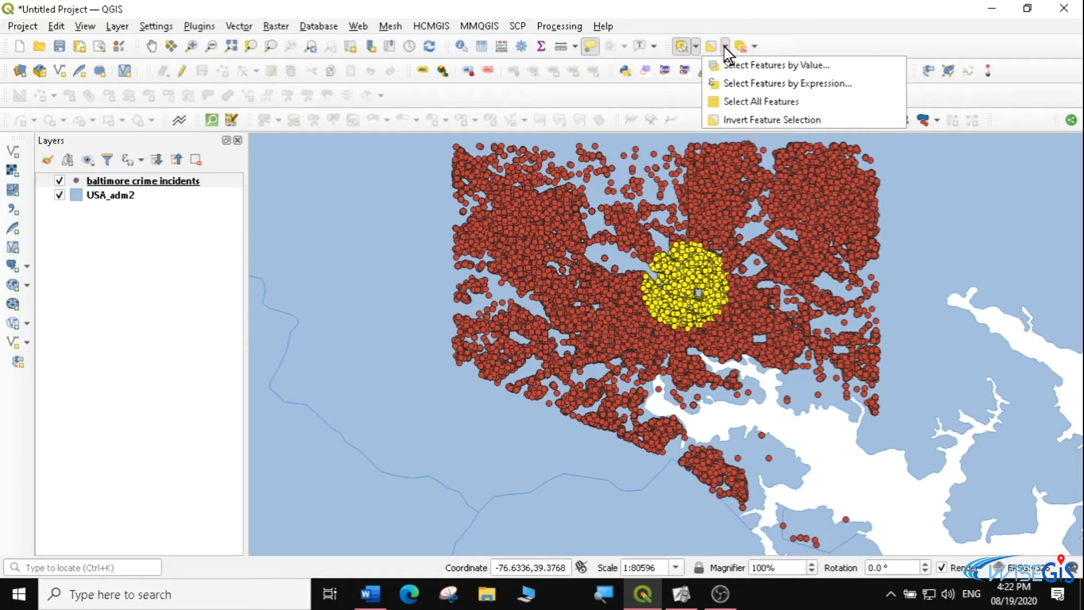
{"action": "left_click", "coordinate": [761, 119]}
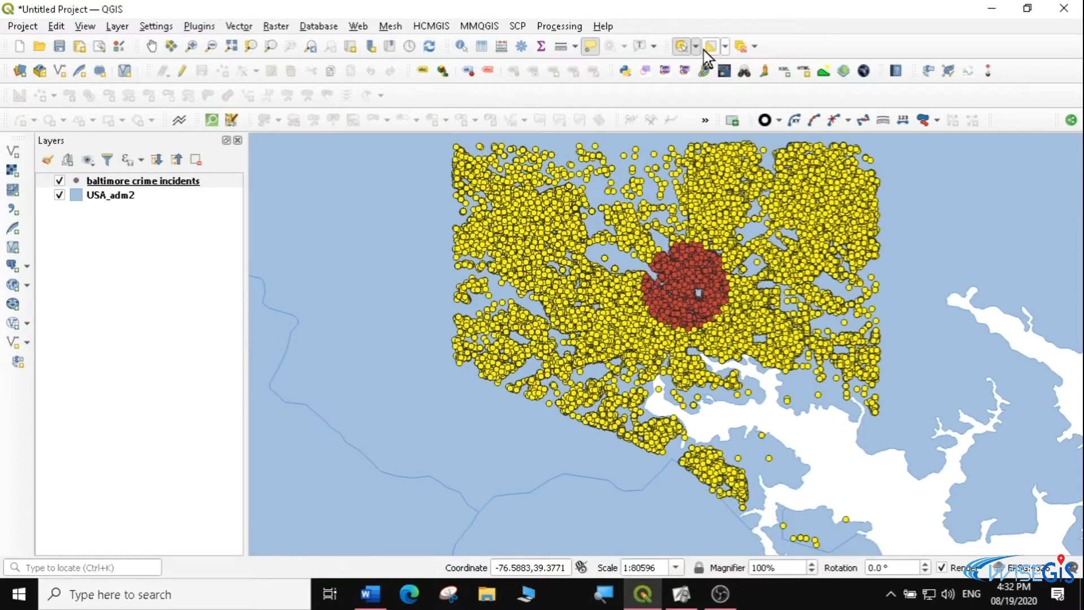
{"action": "left_click", "coordinate": [742, 46]}
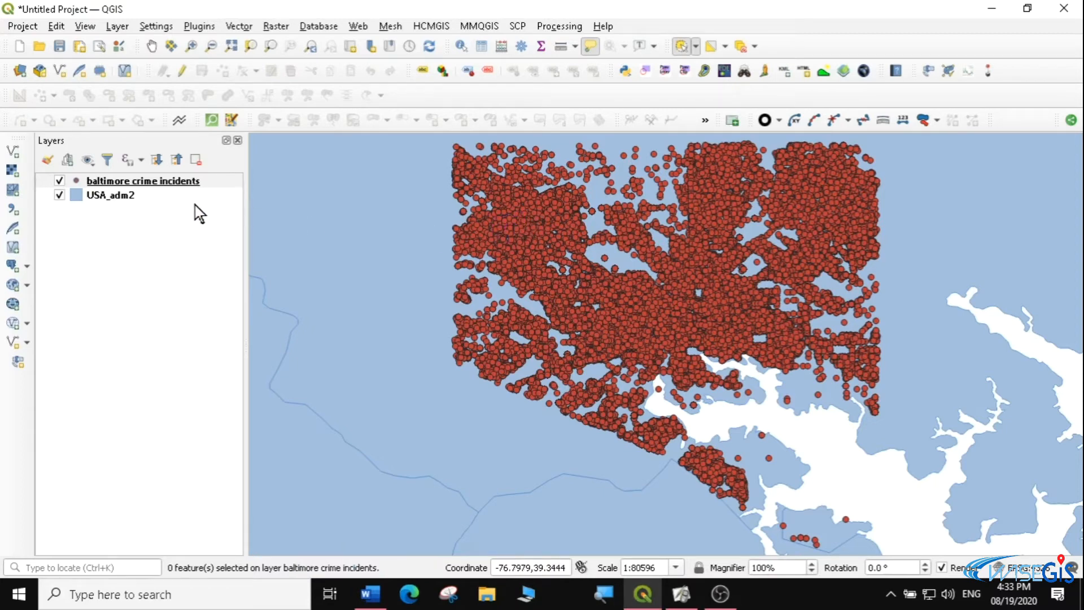
Open the USA_adm2 attribute table and look through its records, including the state names in NAME_1
{"action": "left_click", "coordinate": [110, 195]}
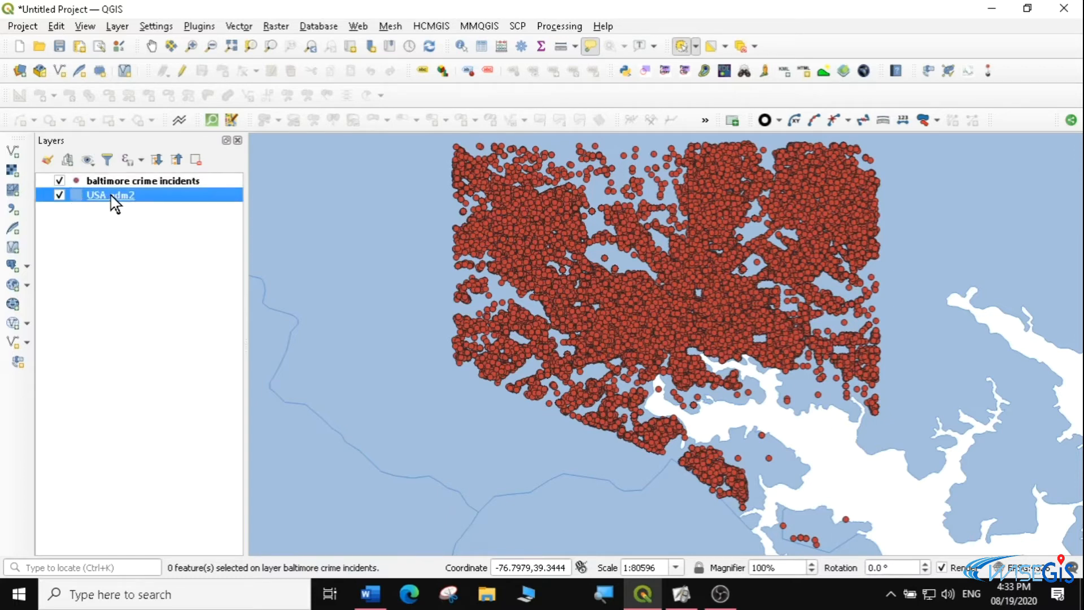
{"action": "right_click", "coordinate": [111, 195]}
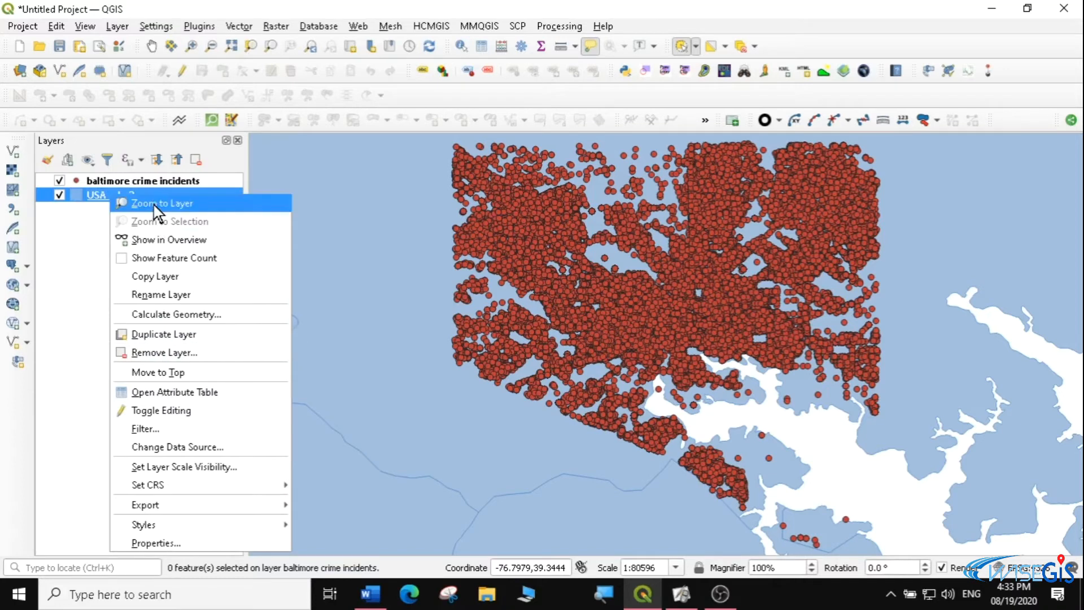
{"action": "left_click", "coordinate": [178, 390]}
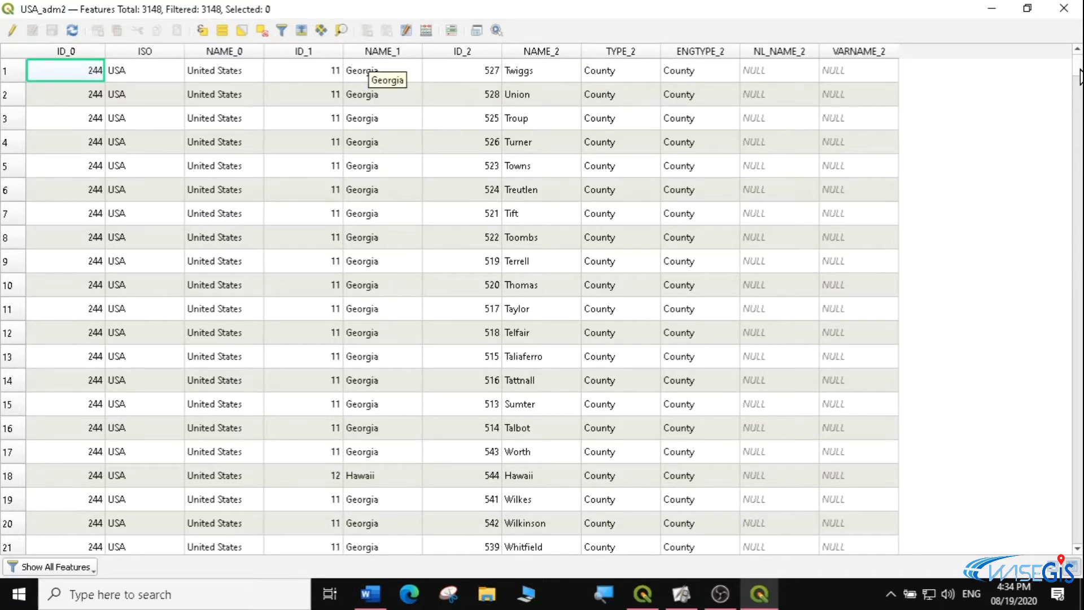
{"action": "left_click_drag", "start_coordinate": [1077, 68], "coordinate": [1079, 213]}
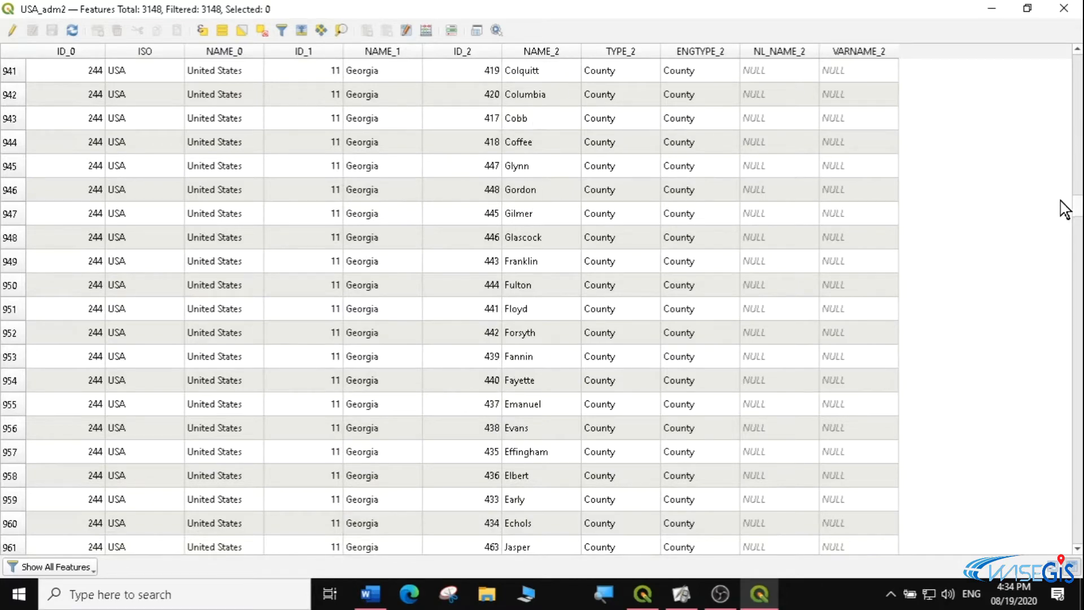
{"action": "left_click_drag", "start_coordinate": [1079, 212], "coordinate": [1078, 64]}
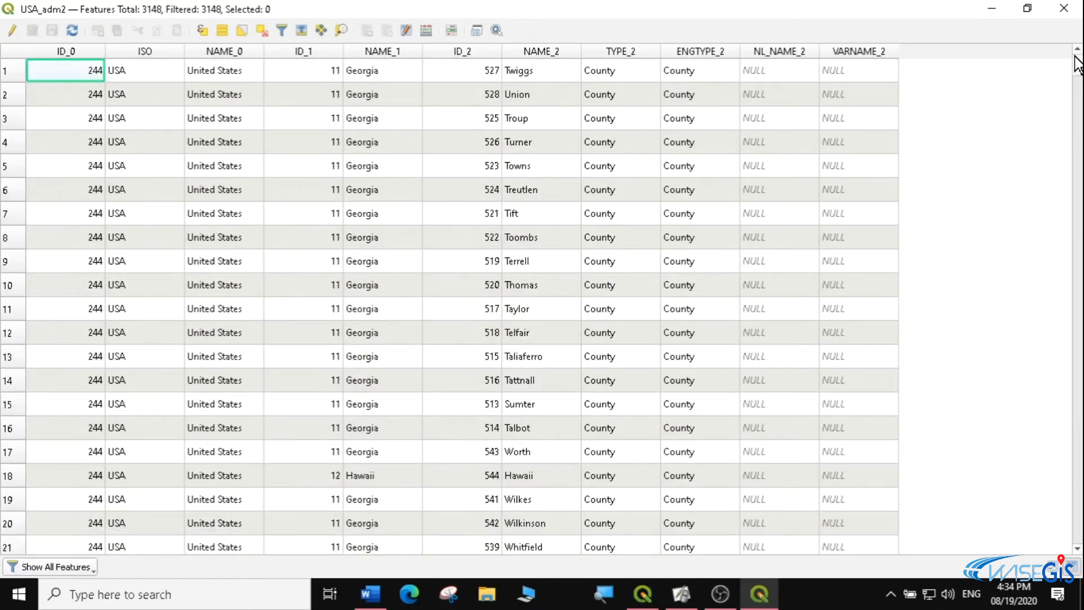
Sort the USA_adm2 attribute table by NAME_1, switching from ascending to descending and back to ascending order
{"action": "left_click", "coordinate": [394, 53]}
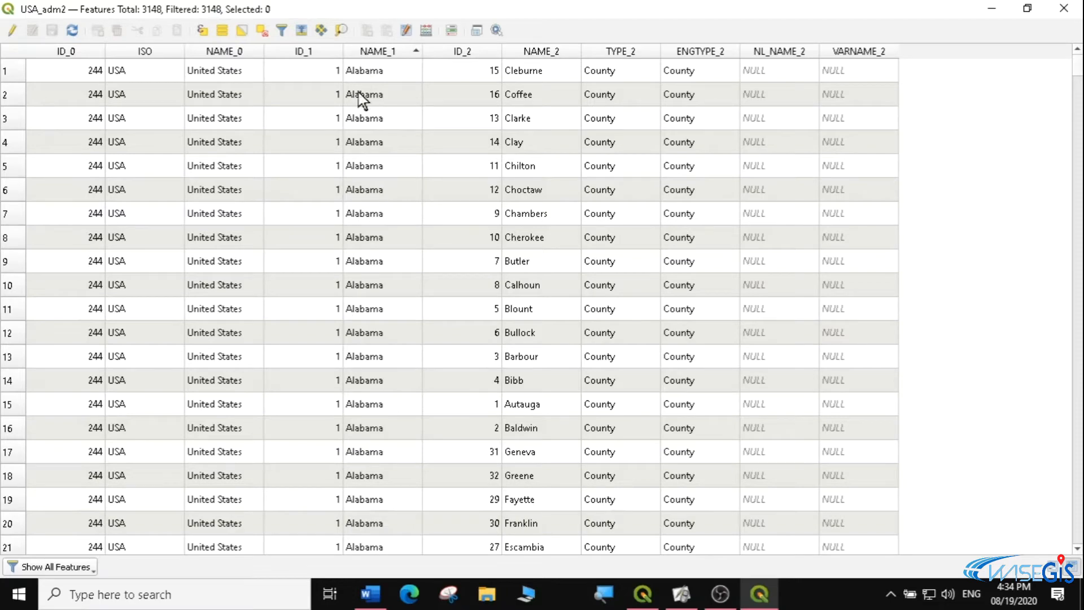
{"action": "left_click_drag", "start_coordinate": [1078, 70], "coordinate": [1080, 42]}
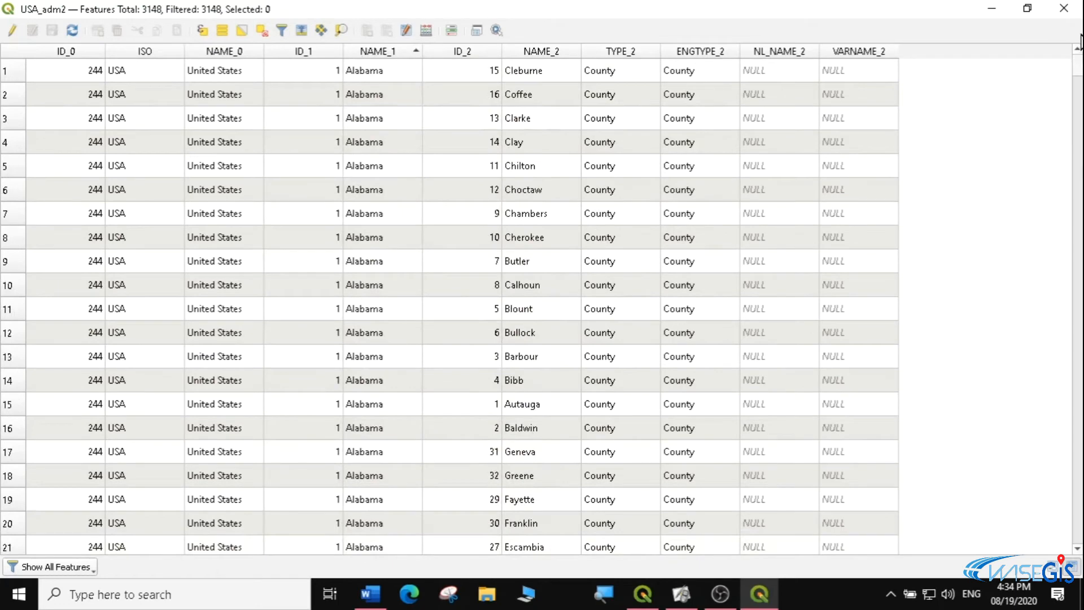
{"action": "left_click", "coordinate": [412, 51]}
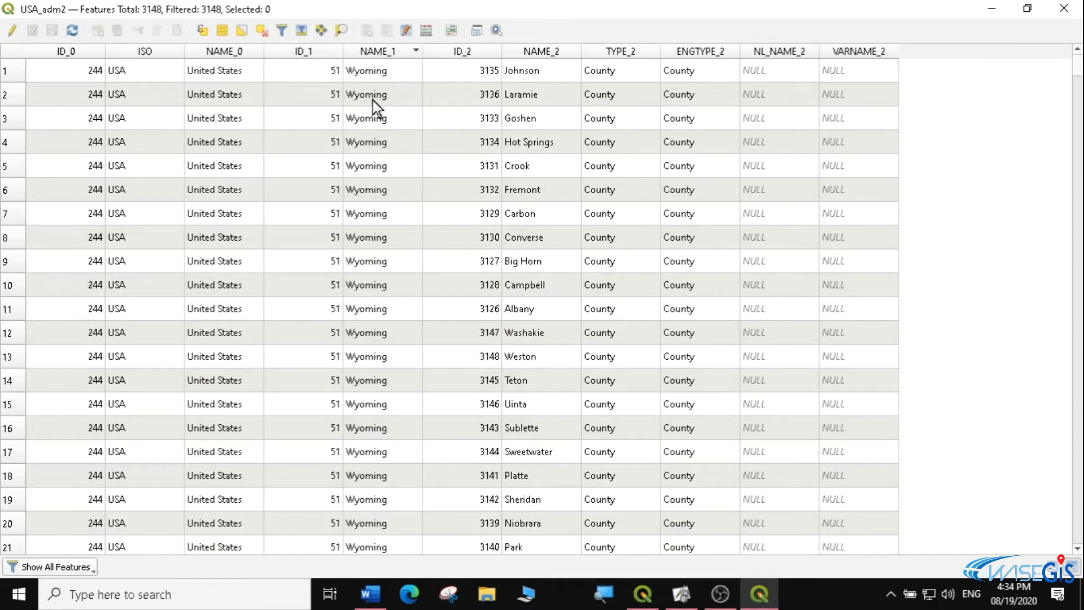
{"action": "left_click_drag", "start_coordinate": [1079, 69], "coordinate": [1052, 56]}
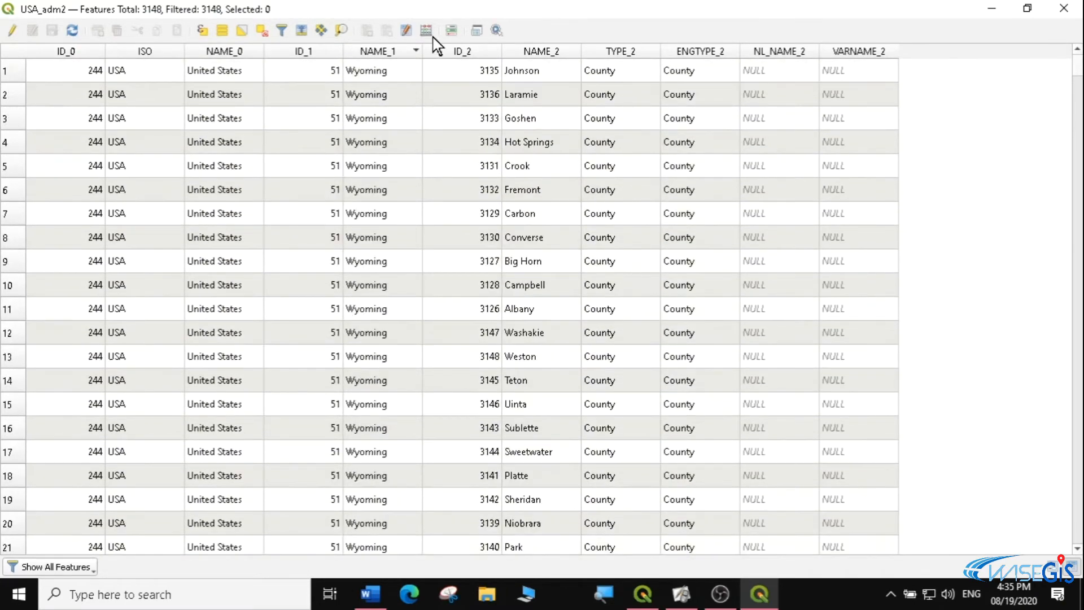
{"action": "left_click", "coordinate": [386, 53]}
Find the first California record, Del Norte, in the sorted table and select its row
{"action": "left_click_drag", "start_coordinate": [1080, 72], "coordinate": [1080, 102]}
{"action": "left_click", "coordinate": [1077, 49]}
{"action": "left_click", "coordinate": [1077, 49]}
{"action": "left_click", "coordinate": [1076, 49]}
{"action": "left_click", "coordinate": [1077, 49]}
{"action": "left_click", "coordinate": [1077, 49]}
{"action": "left_click", "coordinate": [1076, 49]}
{"action": "left_click", "coordinate": [1077, 49]}
{"action": "left_click", "coordinate": [1077, 49]}
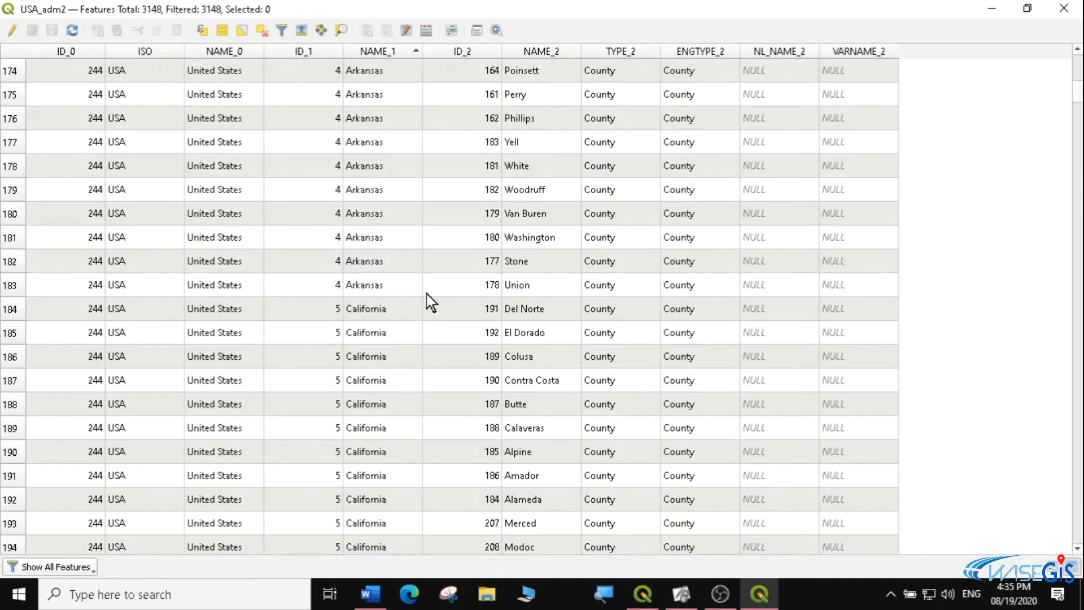
{"action": "left_click", "coordinate": [367, 309]}
{"action": "left_click", "coordinate": [8, 310]}
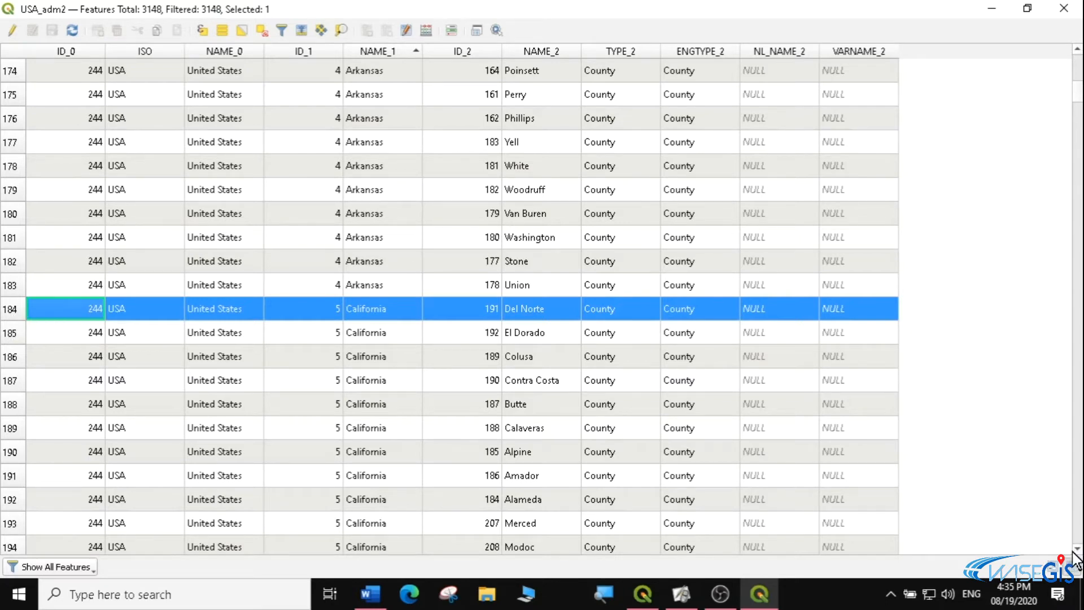
Extend the row selection from Del Norte through Yuba to cover all California counties, and review the selected rows
{"action": "scroll", "coordinate": [1078, 552], "scroll_direction": "down", "scroll_amount": 4}
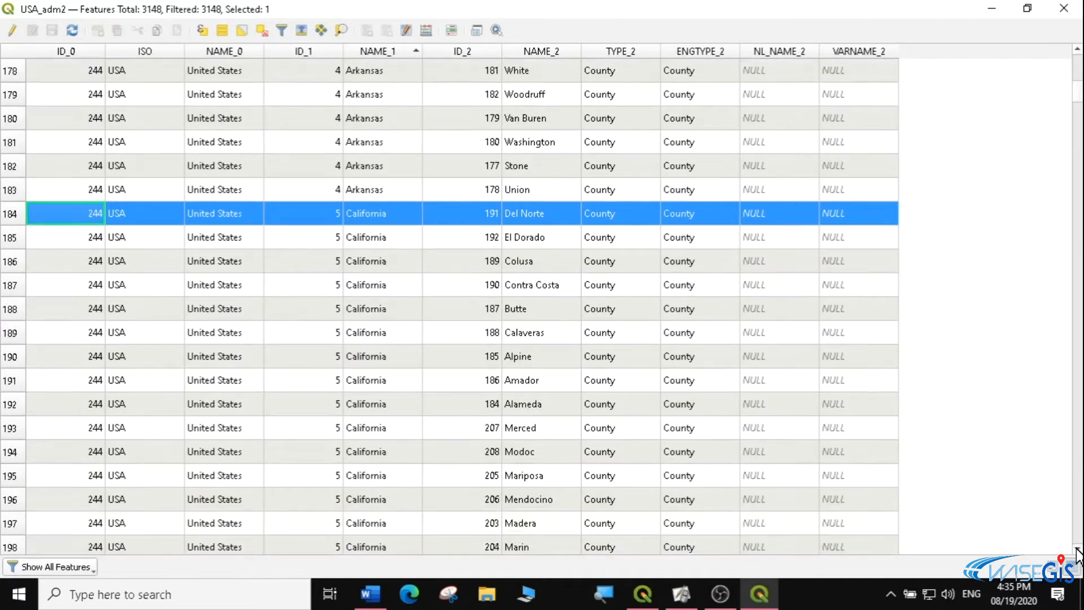
{"action": "scroll", "coordinate": [1077, 551], "scroll_direction": "down", "scroll_amount": 8}
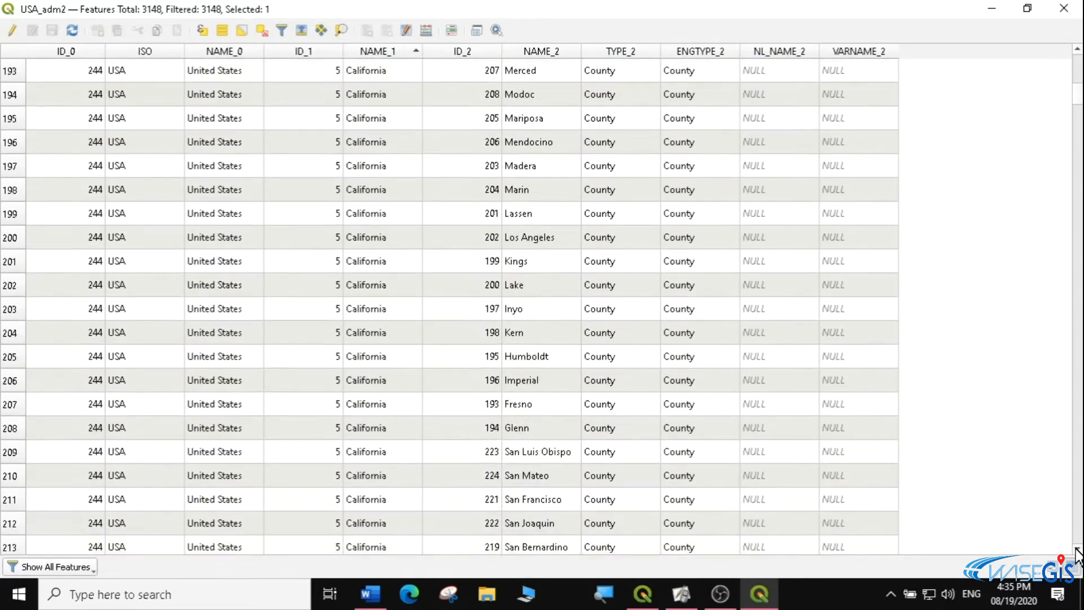
{"action": "scroll", "coordinate": [1077, 552], "scroll_direction": "down", "scroll_amount": 7}
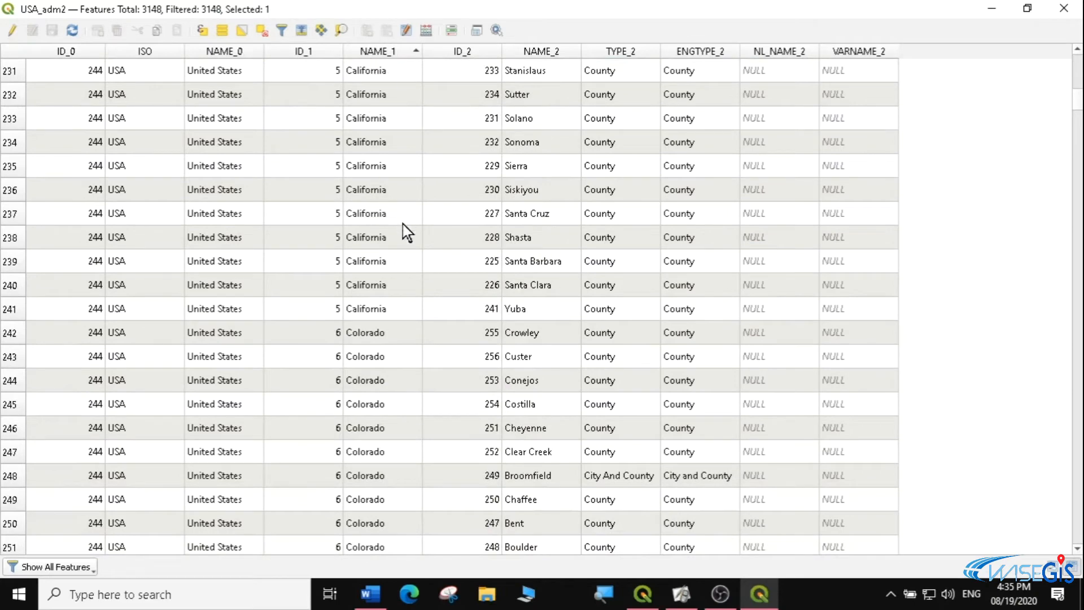
{"action": "left_click", "coordinate": [375, 314]}
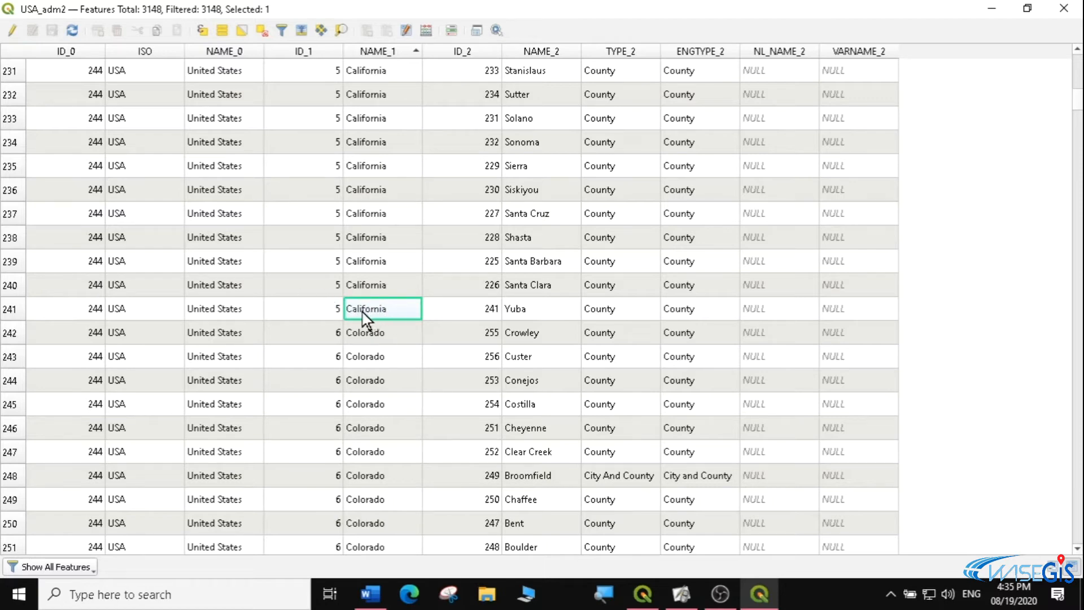
{"action": "left_click", "coordinate": [12, 314], "text": "shift"}
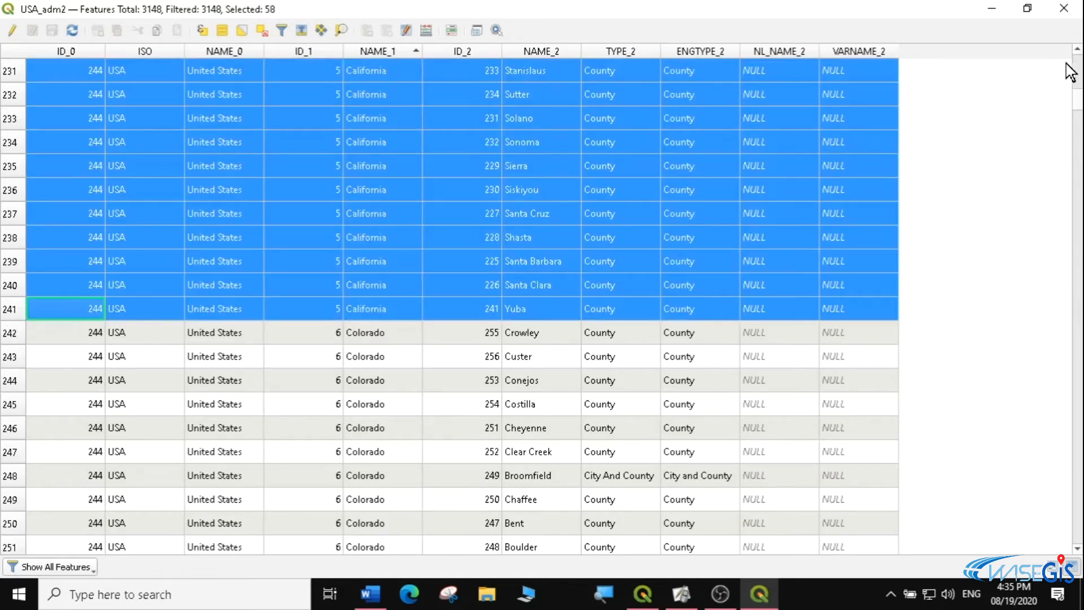
{"action": "scroll", "coordinate": [1078, 54], "scroll_direction": "up", "scroll_amount": 4}
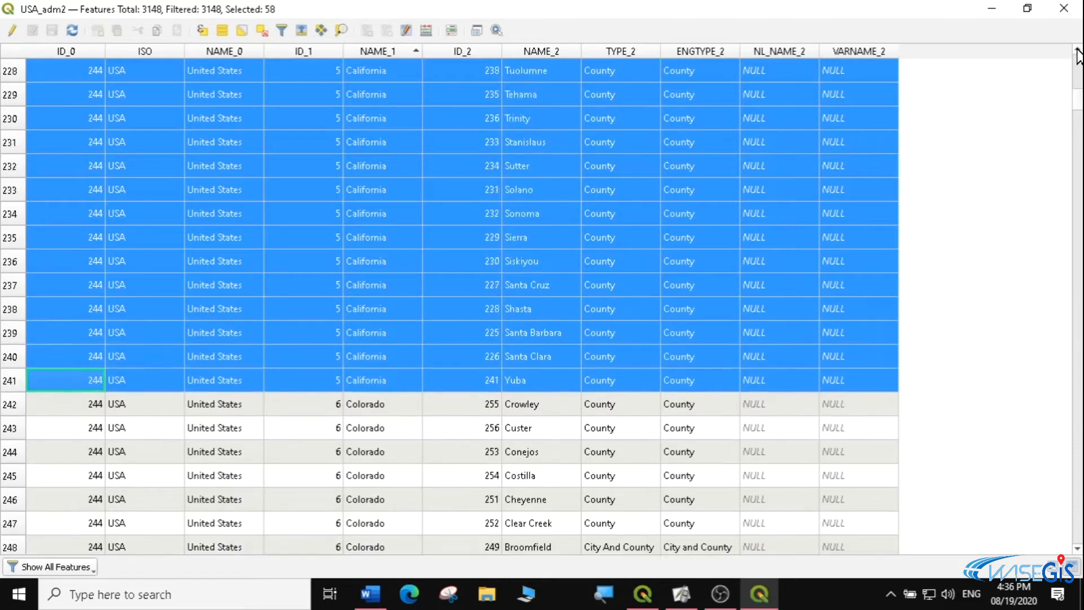
{"action": "scroll", "coordinate": [1078, 53], "scroll_direction": "up", "scroll_amount": 9}
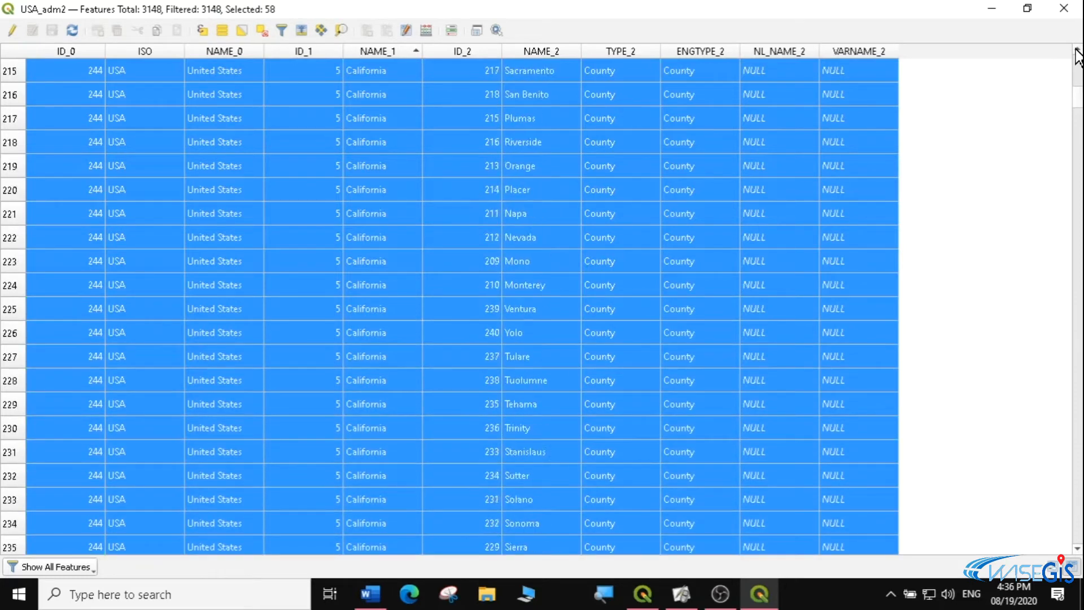
{"action": "scroll", "coordinate": [1077, 54], "scroll_direction": "up", "scroll_amount": 5}
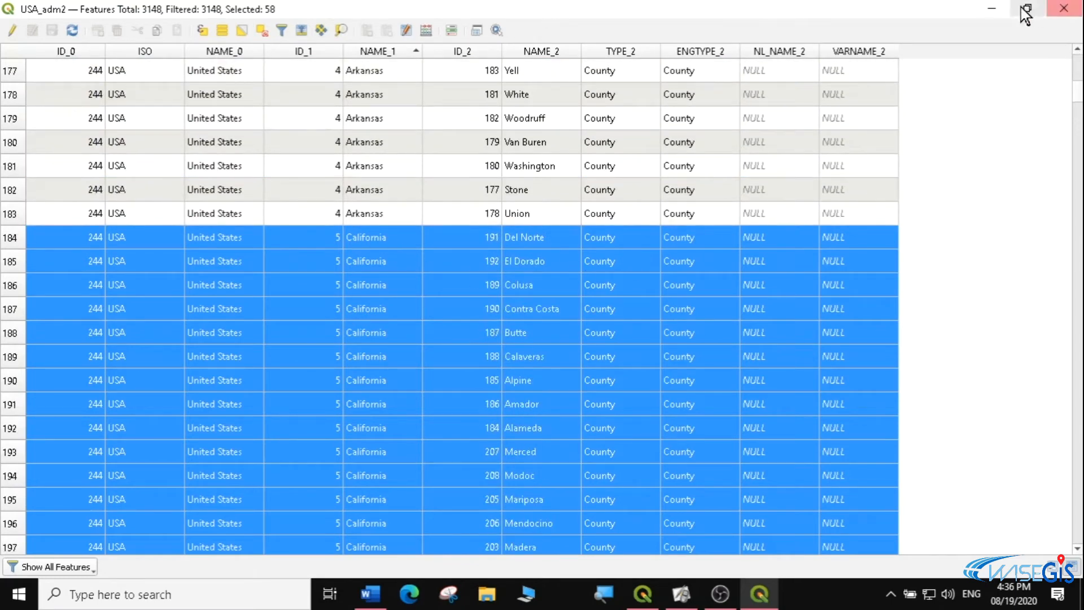
Minimize the attribute table, zoom the map to USA_adm2, and zoom in on the selected California counties
{"action": "left_click", "coordinate": [991, 13]}
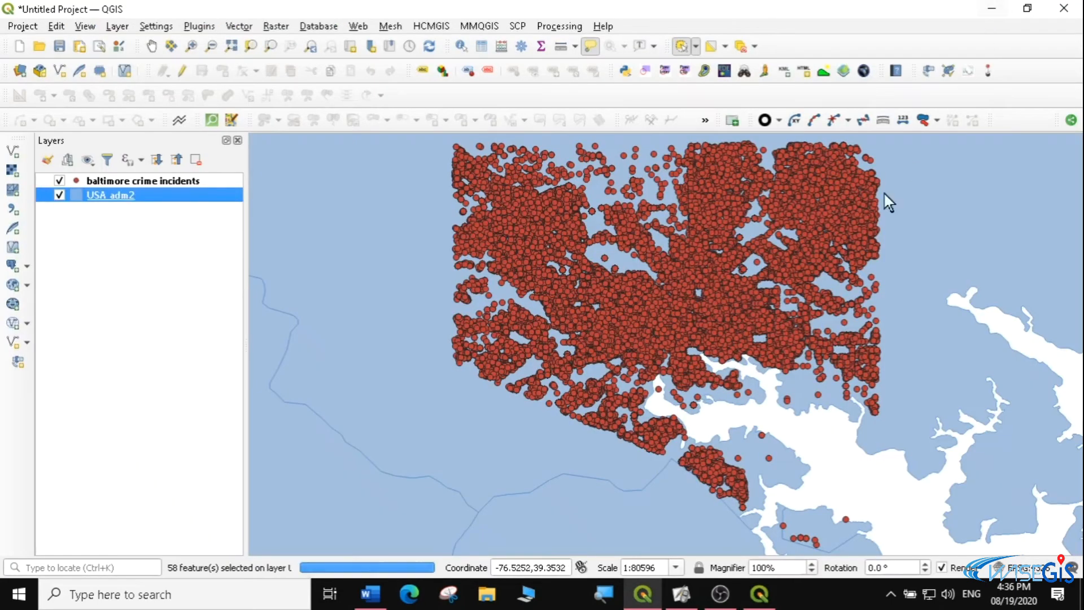
{"action": "right_click", "coordinate": [127, 190]}
{"action": "left_click", "coordinate": [154, 196]}
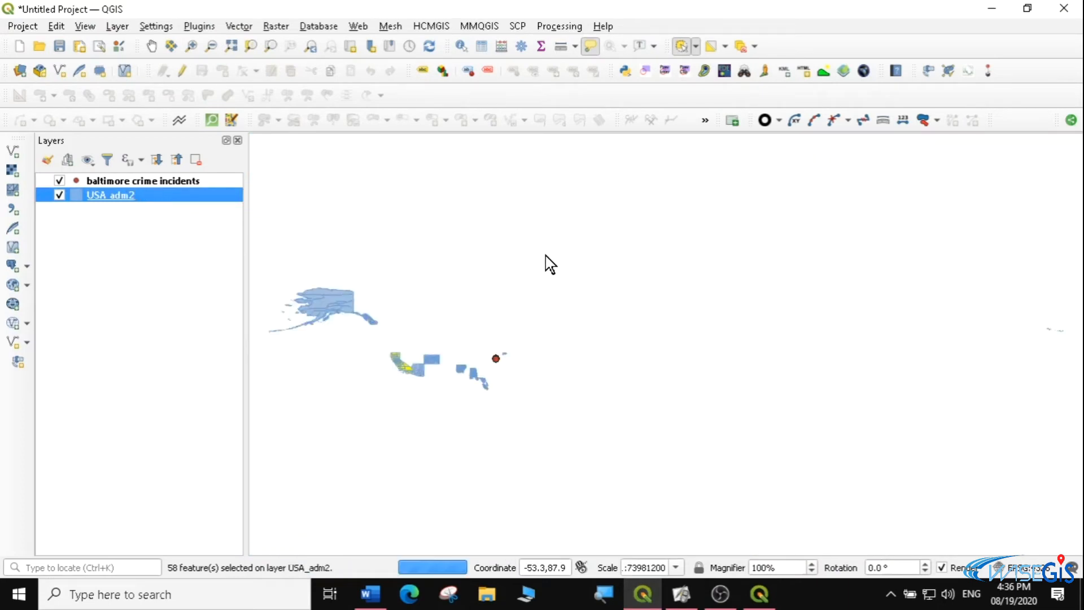
{"action": "left_click", "coordinate": [191, 46]}
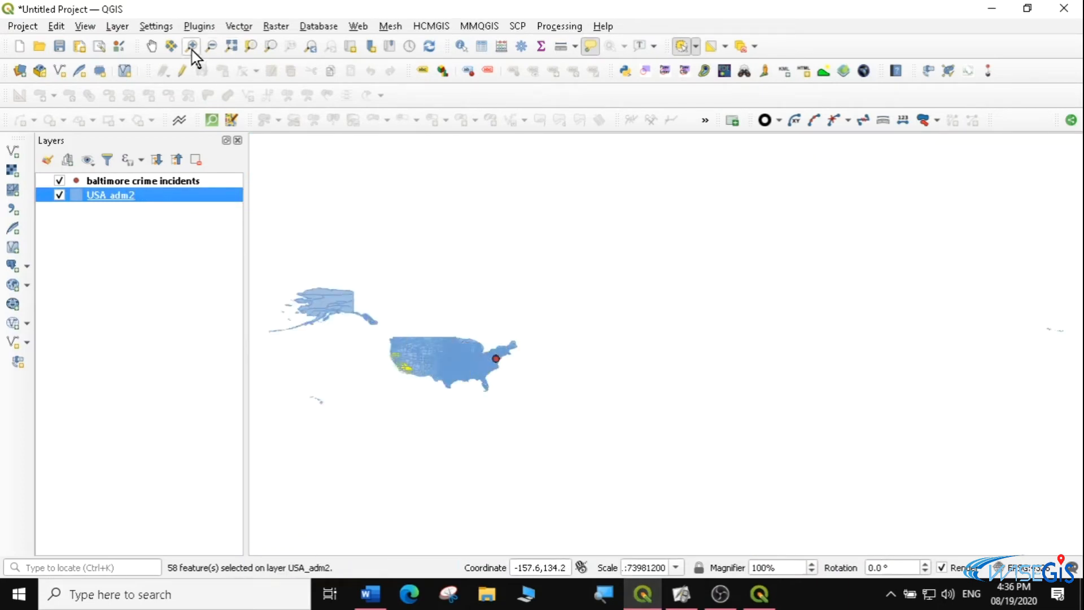
{"action": "left_click_drag", "start_coordinate": [380, 320], "coordinate": [435, 379]}
{"action": "left_click_drag", "start_coordinate": [532, 268], "coordinate": [718, 487]}
{"action": "left_click_drag", "start_coordinate": [442, 141], "coordinate": [848, 449]}
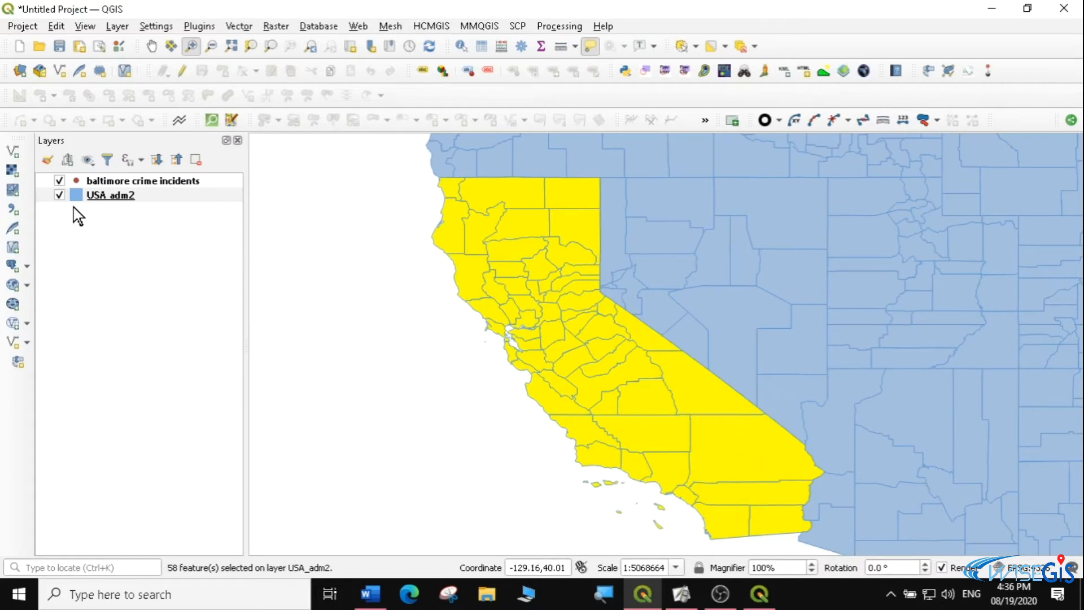
Reopen the USA_adm2 attribute table and sort it by NAME_1 in ascending order
{"action": "right_click", "coordinate": [92, 194]}
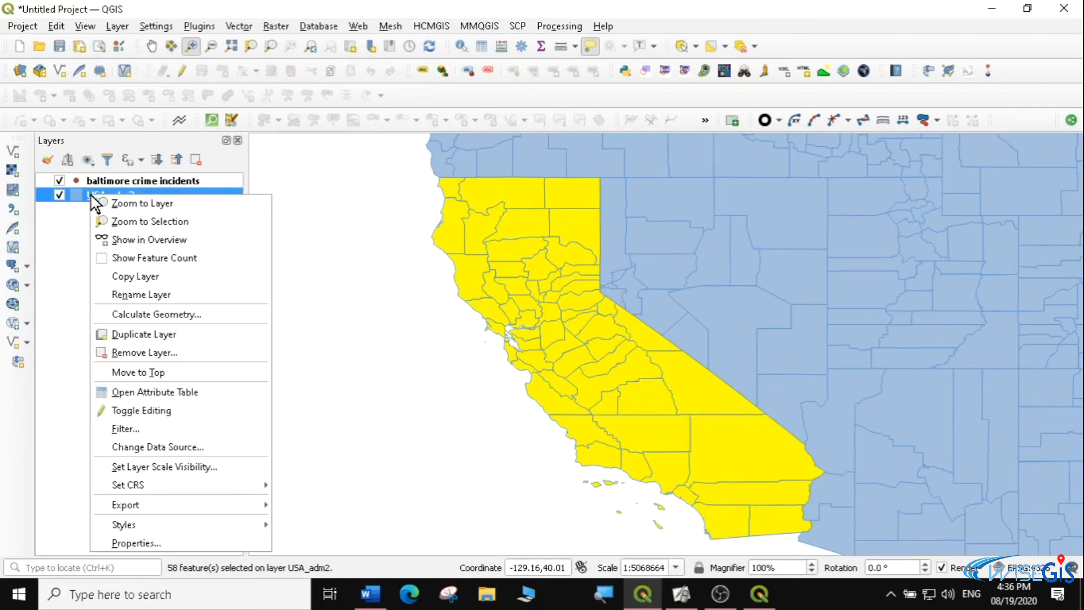
{"action": "left_click", "coordinate": [164, 395]}
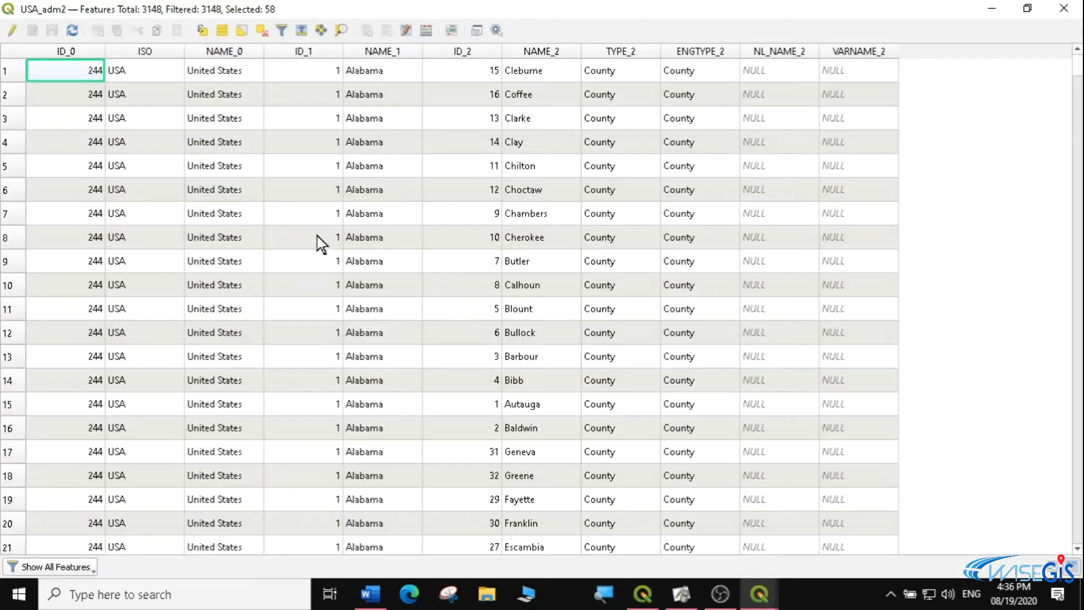
{"action": "left_click", "coordinate": [388, 52]}
{"action": "left_click", "coordinate": [392, 51]}
{"action": "left_click", "coordinate": [392, 50]}
{"action": "left_click", "coordinate": [392, 51]}
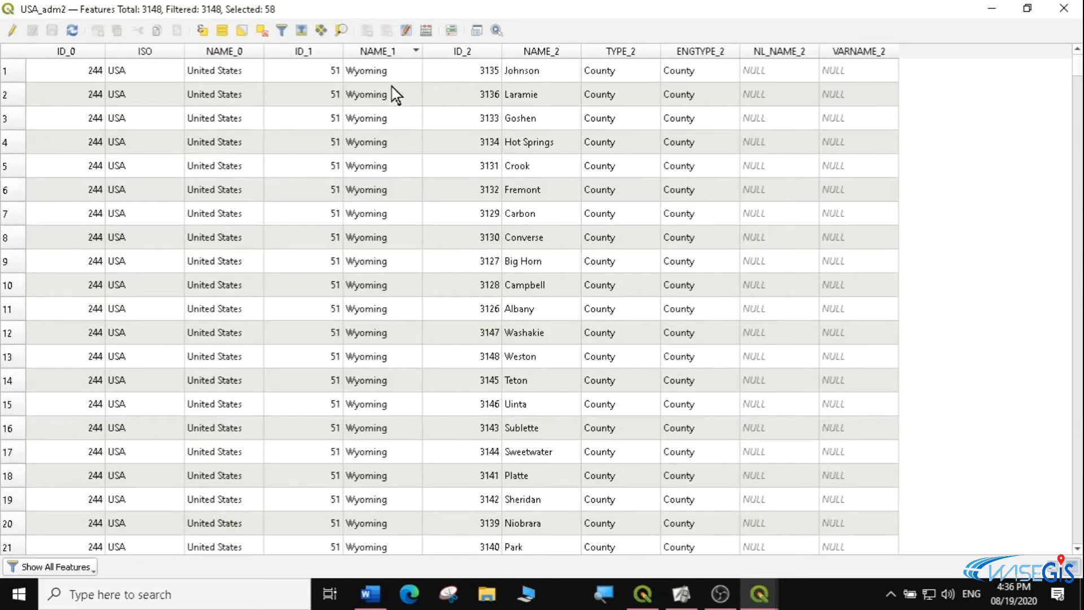
{"action": "left_click", "coordinate": [388, 54]}
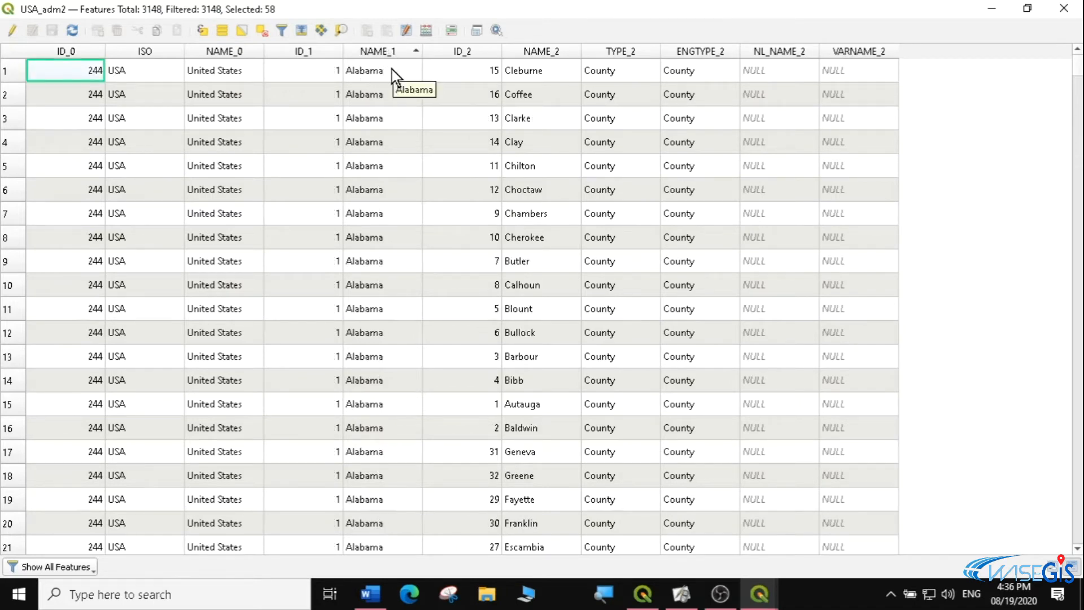
Add all Alabama county rows, from Cleburne through Wilcox, to the existing California selection
{"action": "left_click", "coordinate": [7, 70], "text": "ctrl"}
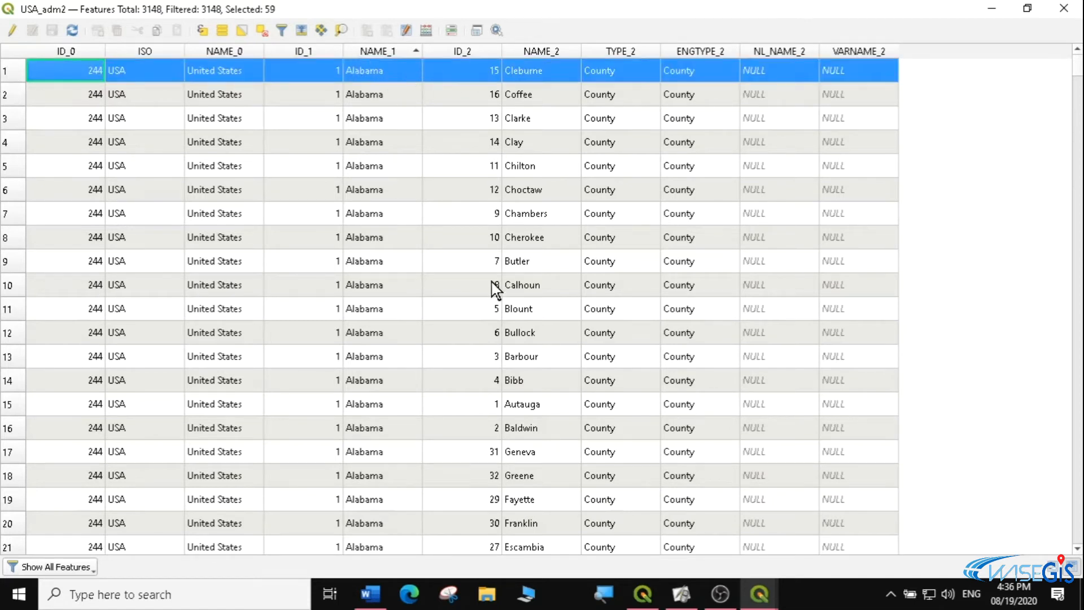
{"action": "mouse_move", "coordinate": [1078, 70]}
{"action": "left_mouse_down"}
{"action": "mouse_move", "coordinate": [1078, 88]}
{"action": "mouse_move", "coordinate": [1078, 77]}
{"action": "left_mouse_up"}
{"action": "left_click", "coordinate": [373, 384]}
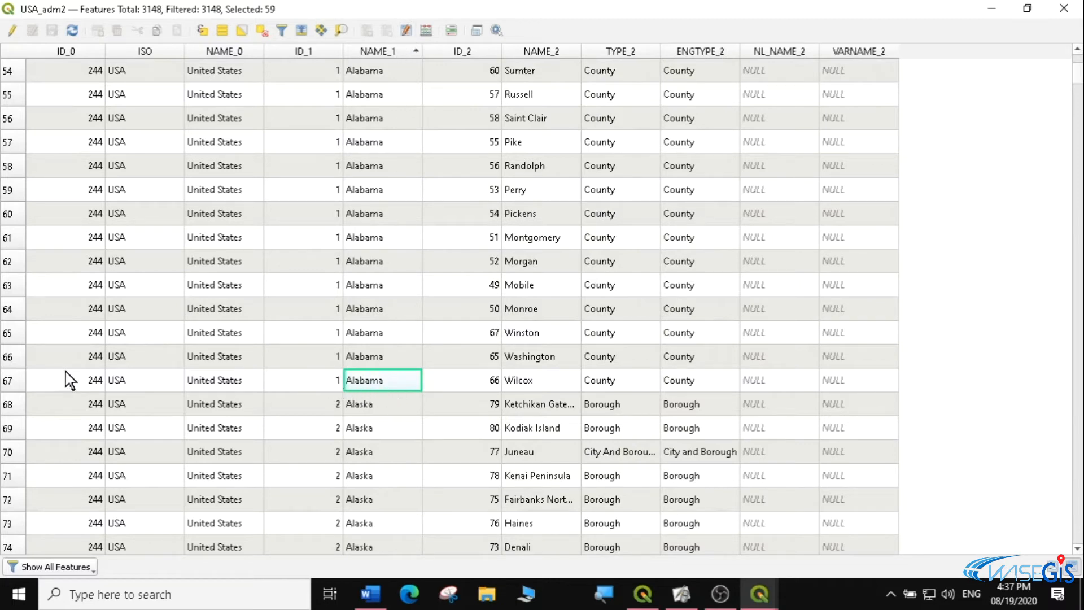
{"action": "left_click", "coordinate": [9, 380], "text": "shift"}
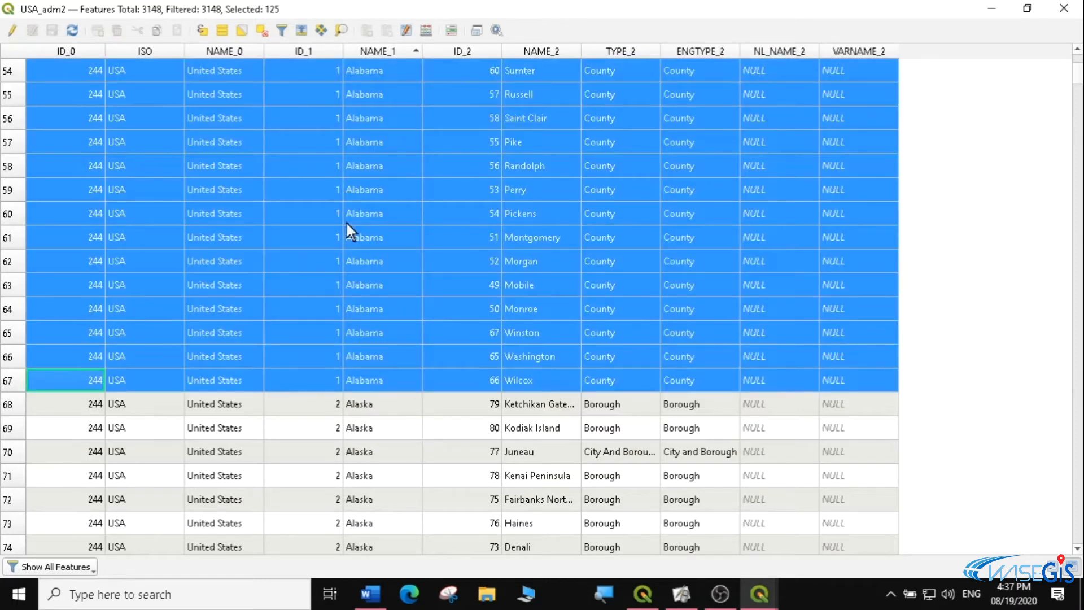
Minimize the attribute table, zoom the map out from California, and zoom in on the selected Alabama counties
{"action": "left_click", "coordinate": [992, 9]}
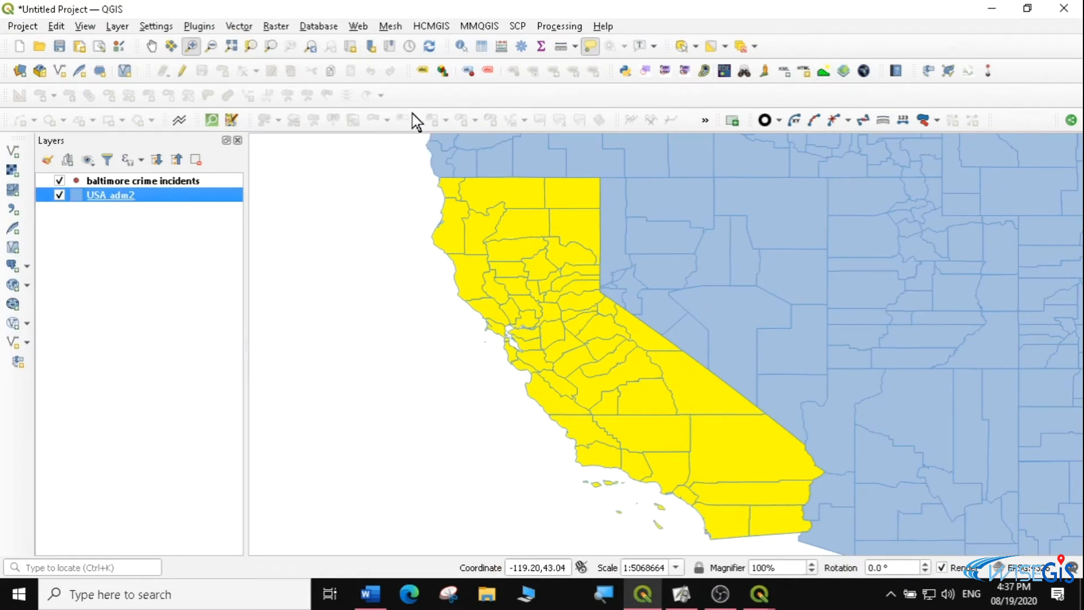
{"action": "left_click", "coordinate": [210, 48]}
{"action": "left_click", "coordinate": [576, 276]}
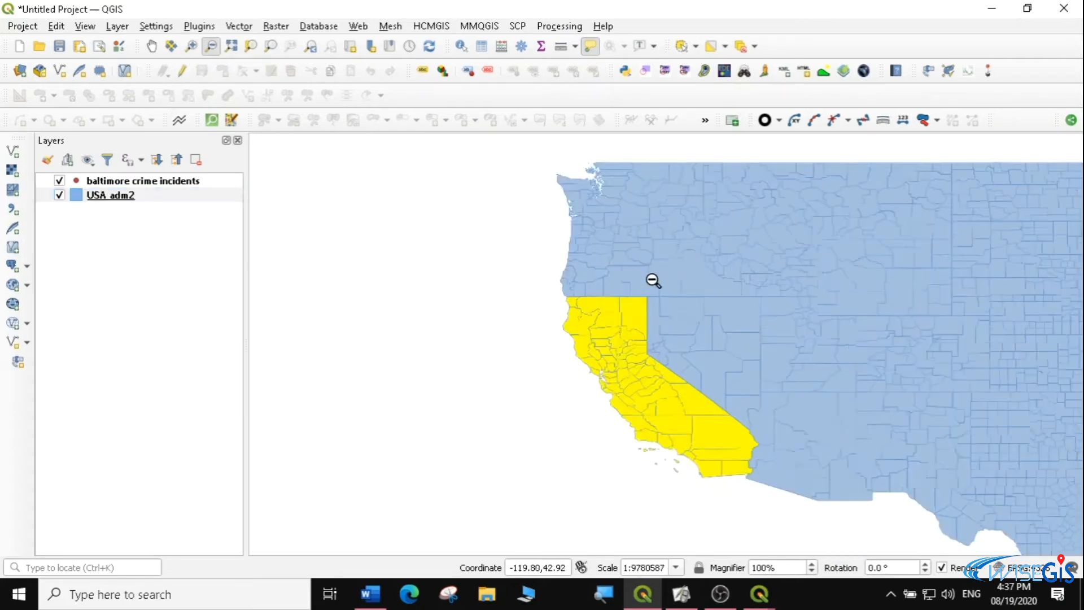
{"action": "left_click", "coordinate": [651, 281]}
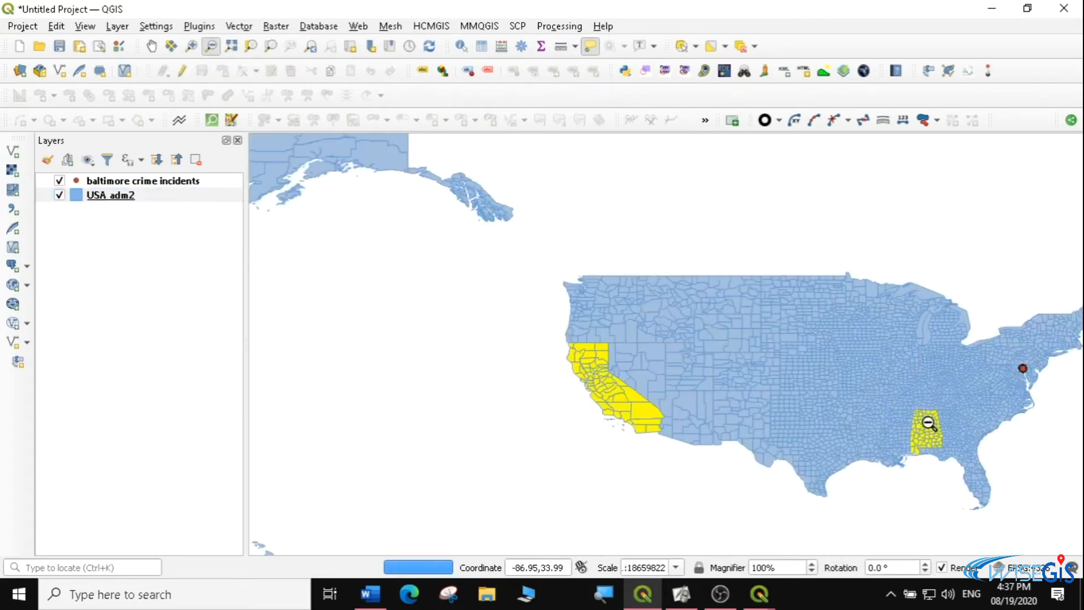
{"action": "left_click", "coordinate": [191, 46]}
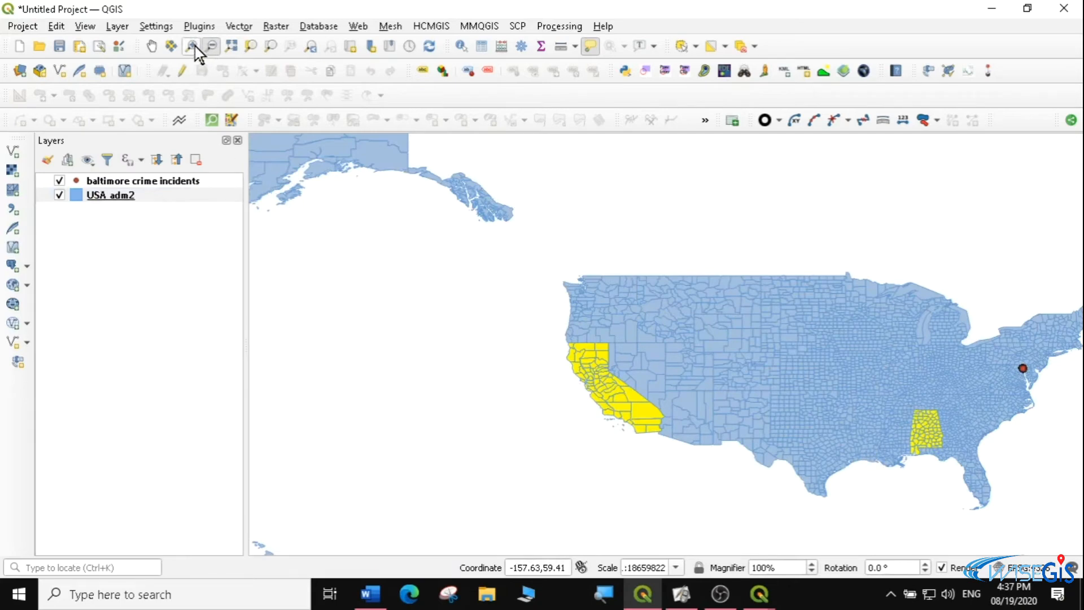
{"action": "left_click_drag", "start_coordinate": [889, 394], "coordinate": [986, 483]}
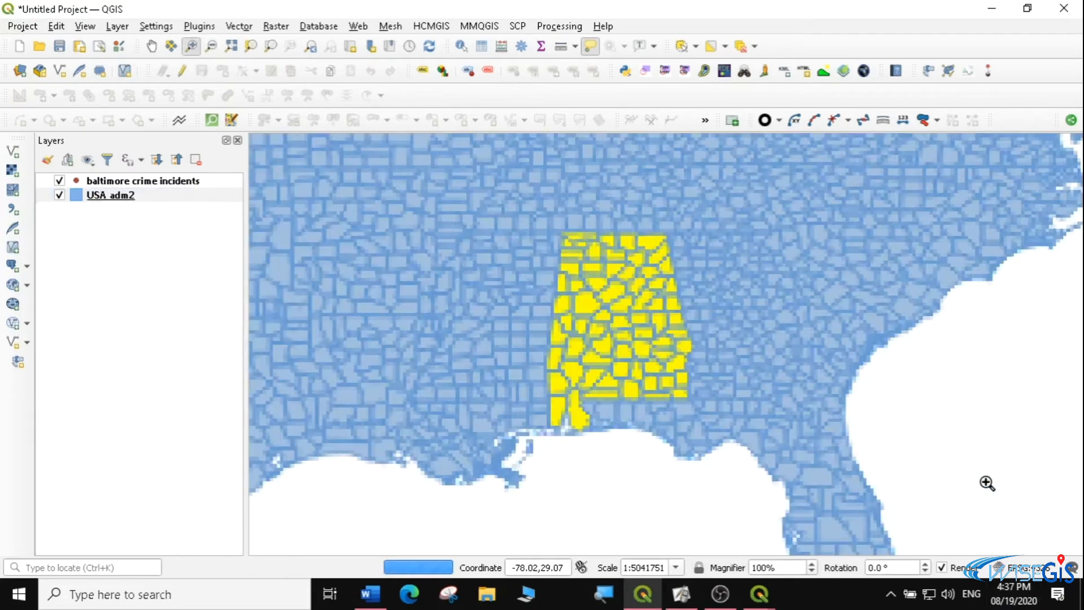
{"action": "left_click_drag", "start_coordinate": [508, 210], "coordinate": [775, 445]}
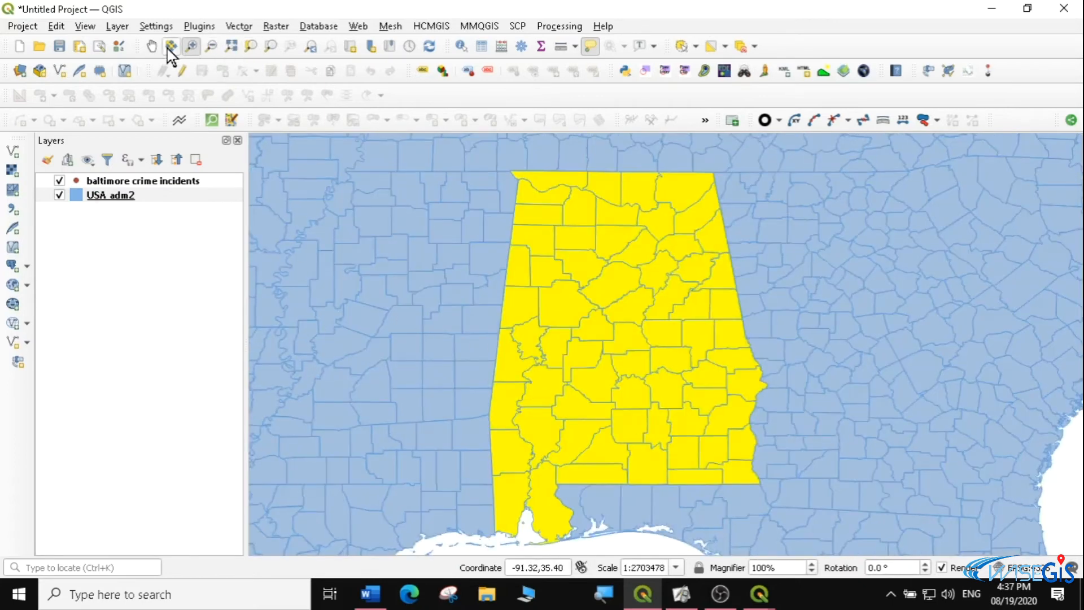
Pan the map away from Alabama, zoom to the USA_adm2 layer, and frame the contiguous United States with both selected states
{"action": "left_click", "coordinate": [151, 45]}
{"action": "left_click_drag", "start_coordinate": [505, 334], "coordinate": [773, 332]}
{"action": "right_click", "coordinate": [124, 196]}
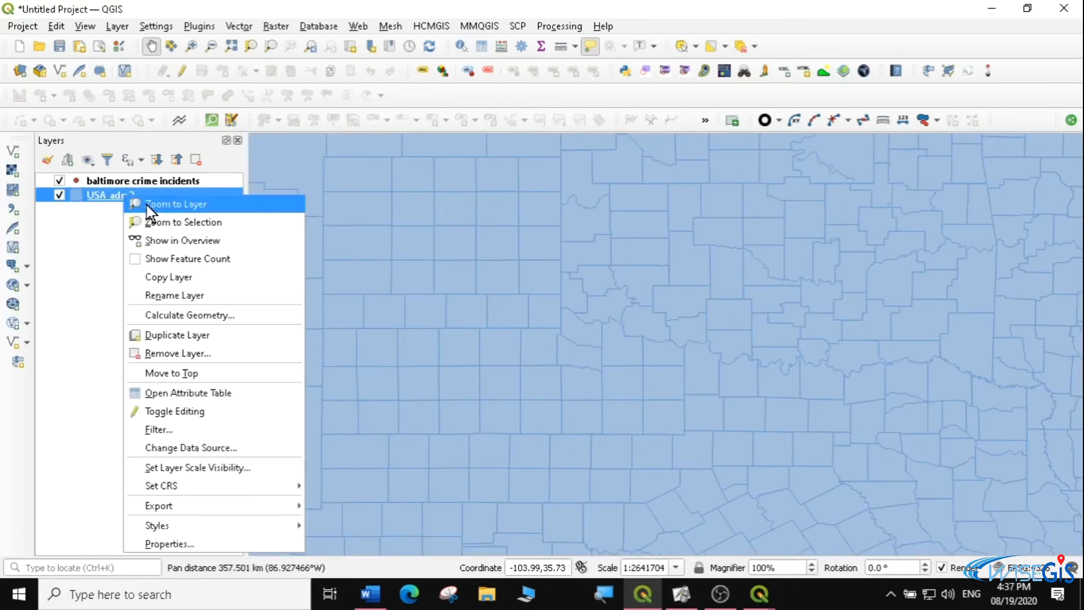
{"action": "left_click", "coordinate": [147, 207]}
{"action": "left_click", "coordinate": [191, 46]}
{"action": "left_click_drag", "start_coordinate": [368, 328], "coordinate": [460, 432]}
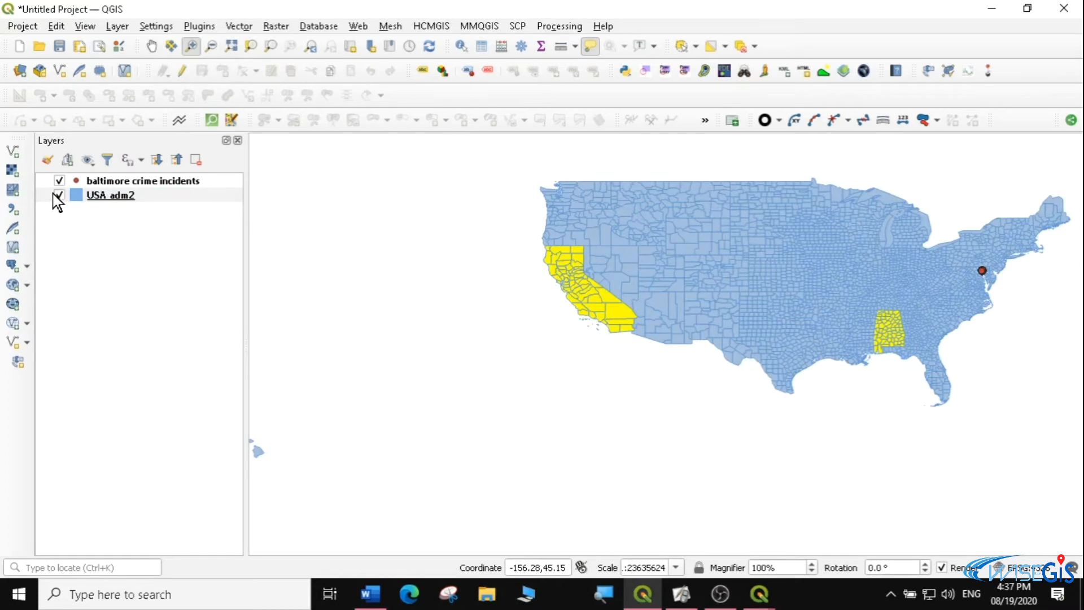
Make baltimore crime incidents the active layer, zoom to it, and open its attribute table
{"action": "left_click", "coordinate": [106, 181]}
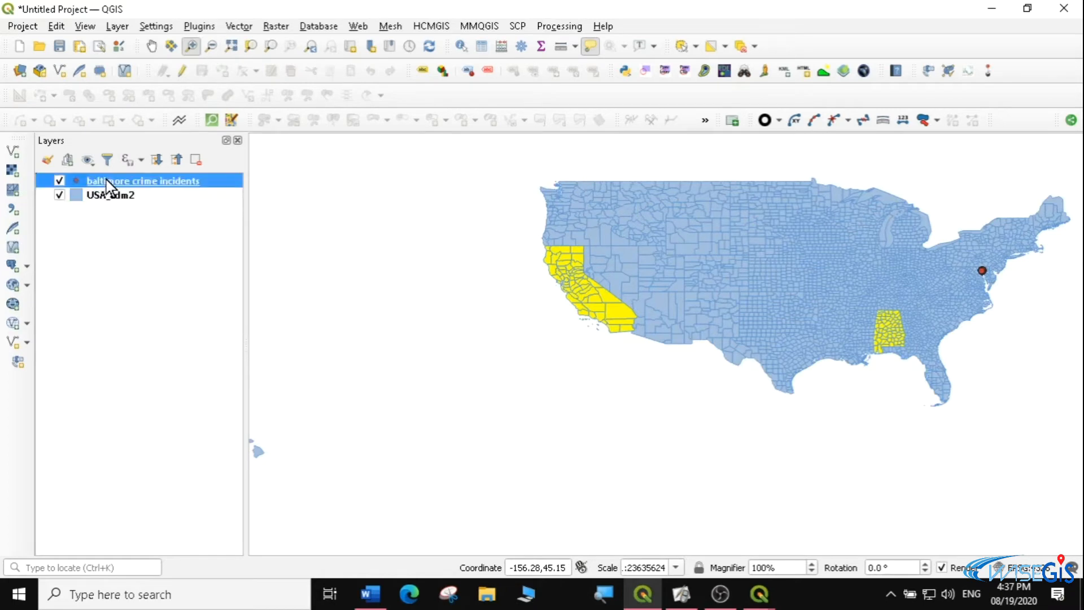
{"action": "right_click", "coordinate": [122, 178]}
{"action": "left_click", "coordinate": [147, 184]}
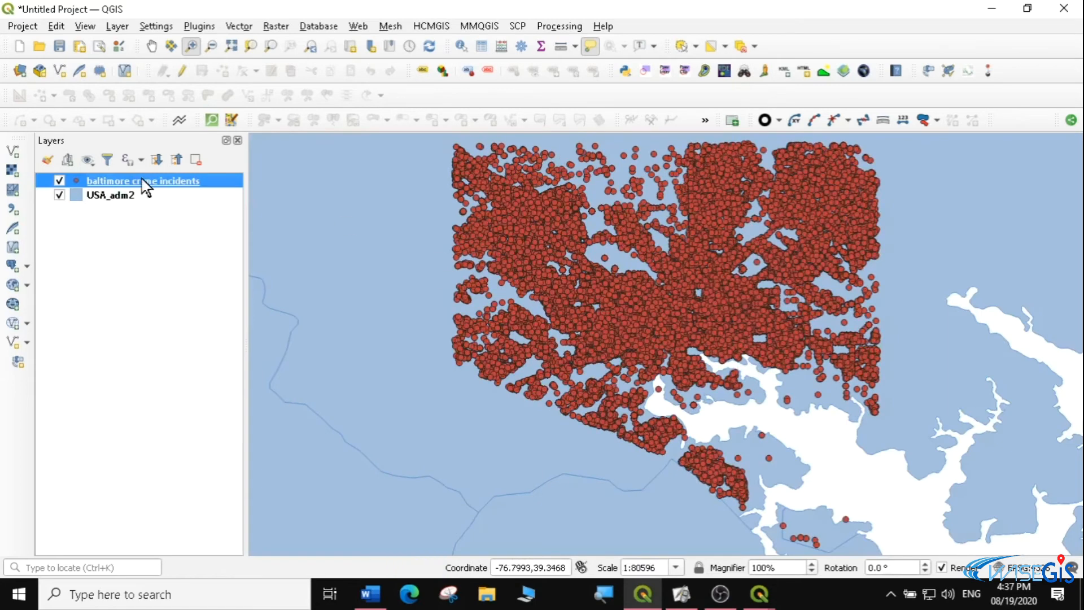
{"action": "right_click", "coordinate": [110, 179]}
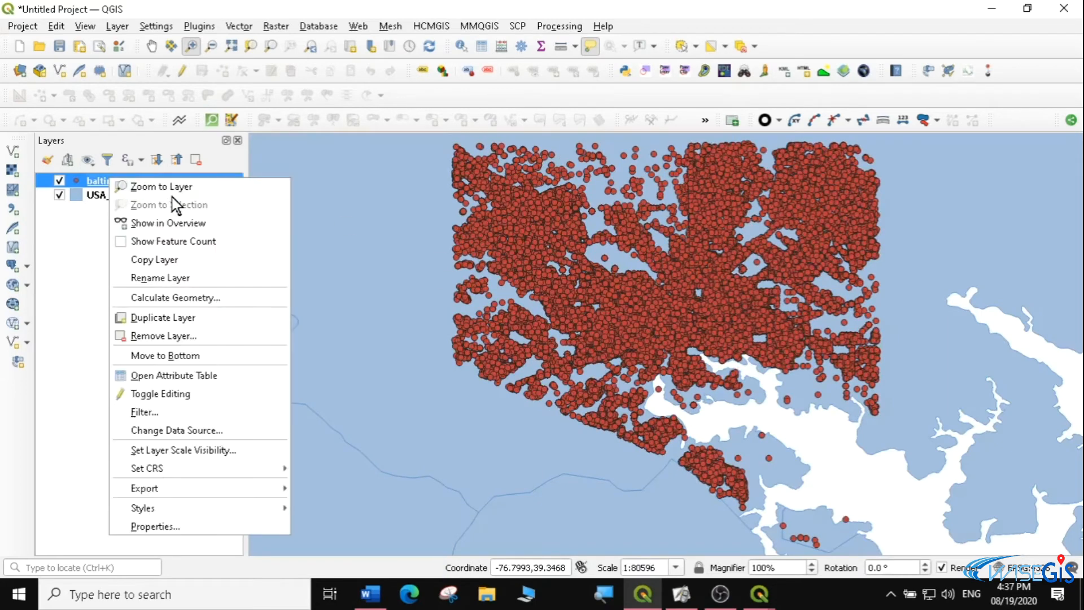
{"action": "left_click", "coordinate": [191, 374]}
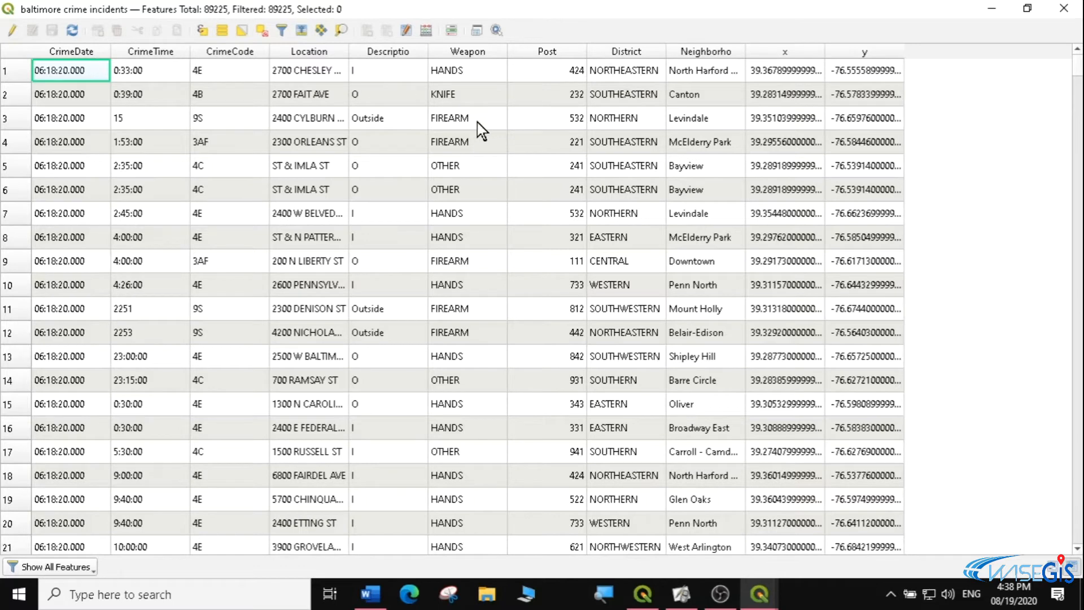
Sort the baltimore crime incidents table by District in ascending order and select the first CENTRAL row
{"action": "left_click", "coordinate": [633, 49]}
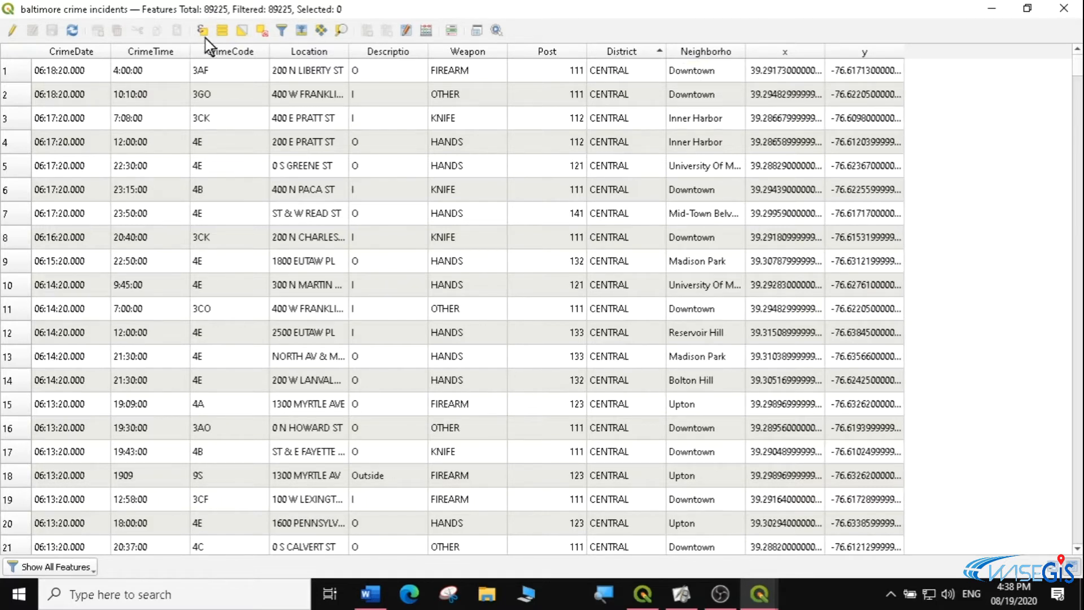
{"action": "left_click", "coordinate": [616, 72]}
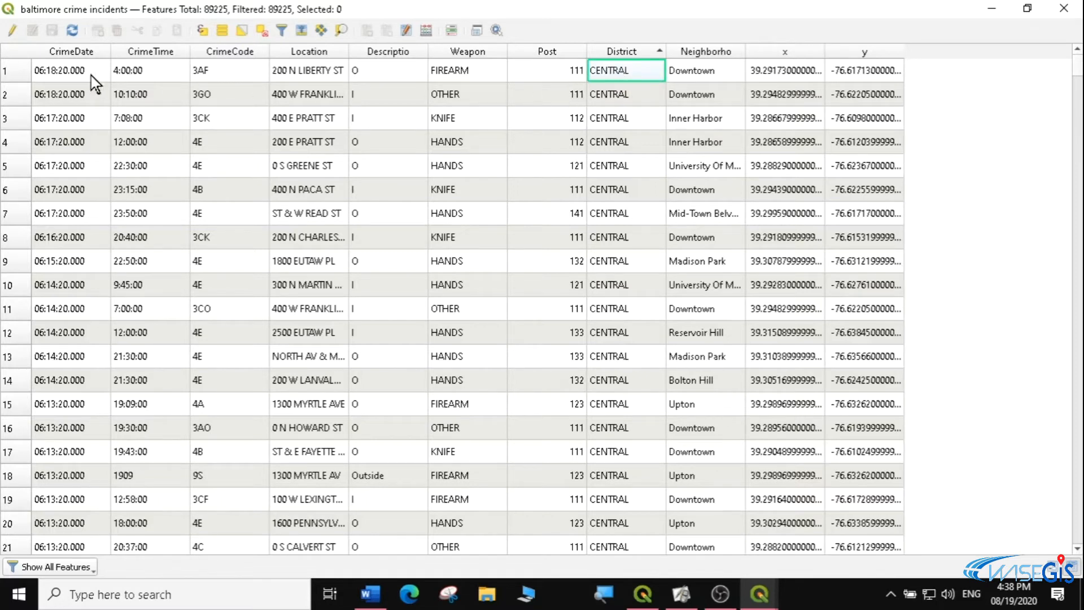
{"action": "left_click", "coordinate": [9, 70]}
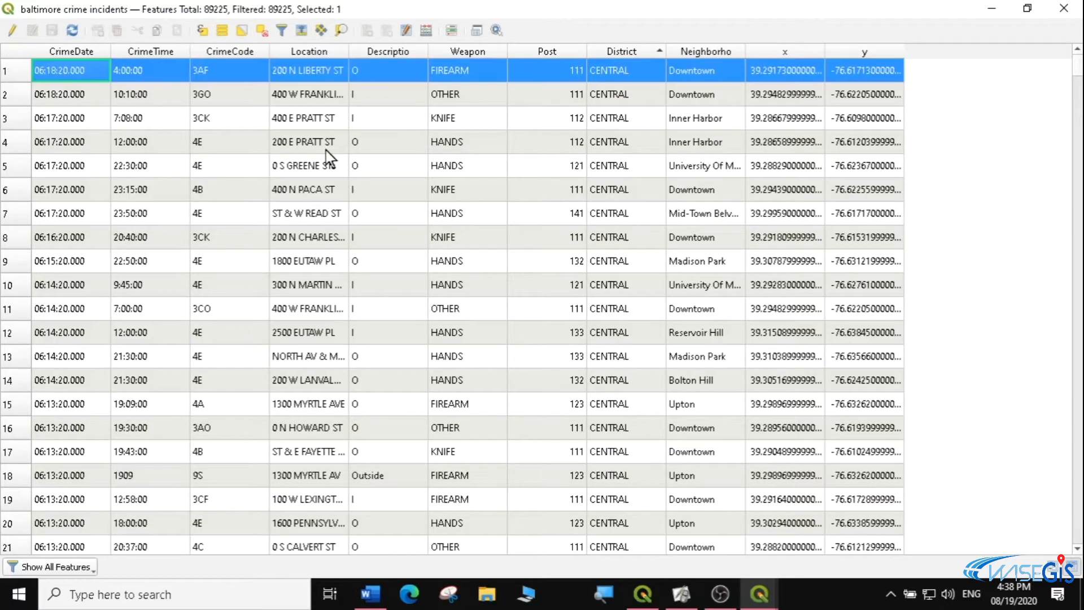
Extend the selection through the last CENTRAL district row, 9738, and minimize the attribute table to show the map
{"action": "left_click_drag", "start_coordinate": [1078, 72], "coordinate": [1077, 119]}
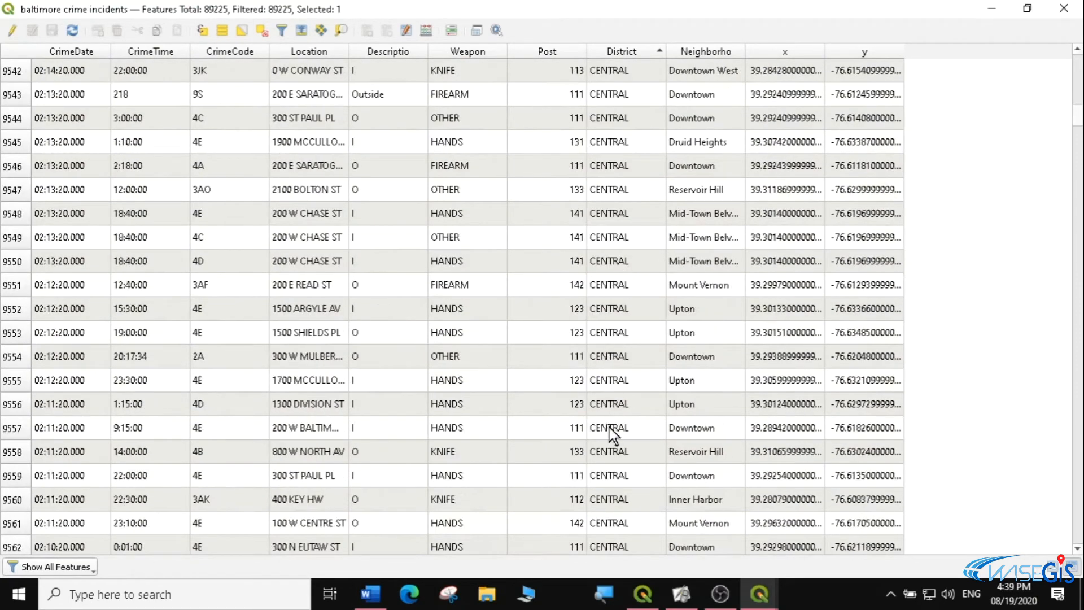
{"action": "left_click", "coordinate": [1077, 548]}
{"action": "left_click", "coordinate": [1077, 549]}
{"action": "left_click", "coordinate": [1077, 549]}
{"action": "left_click", "coordinate": [1077, 549]}
{"action": "left_click", "coordinate": [1077, 549]}
{"action": "left_click", "coordinate": [1077, 549]}
{"action": "left_click", "coordinate": [1077, 549]}
{"action": "left_click_drag", "start_coordinate": [1076, 549], "coordinate": [1076, 553]}
{"action": "left_click_drag", "start_coordinate": [1078, 121], "coordinate": [1078, 121]}
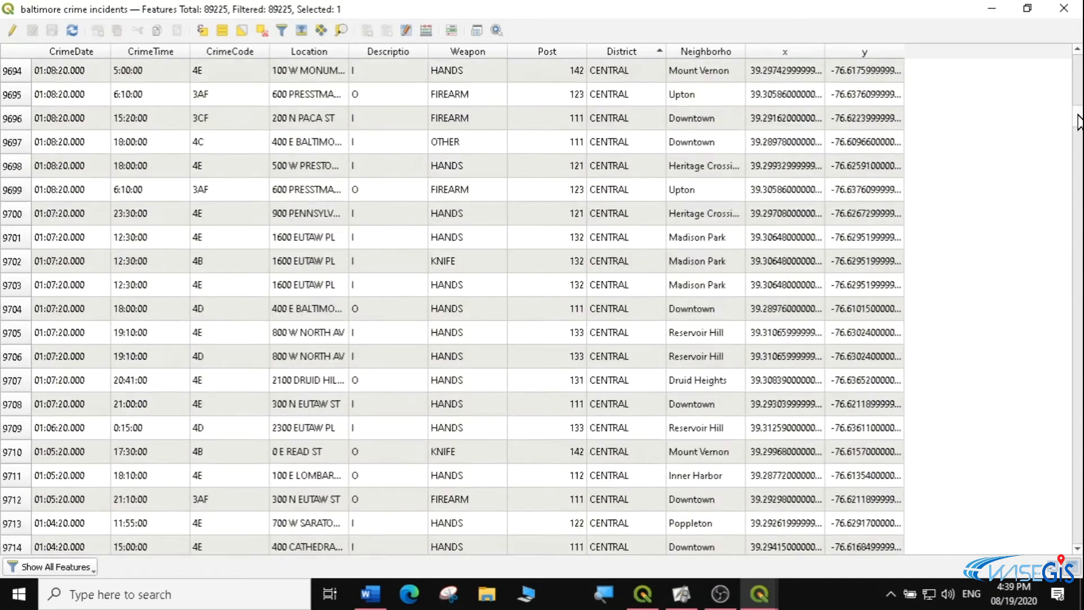
{"action": "left_click", "coordinate": [1077, 550]}
{"action": "left_click_drag", "start_coordinate": [1077, 550], "coordinate": [1077, 550]}
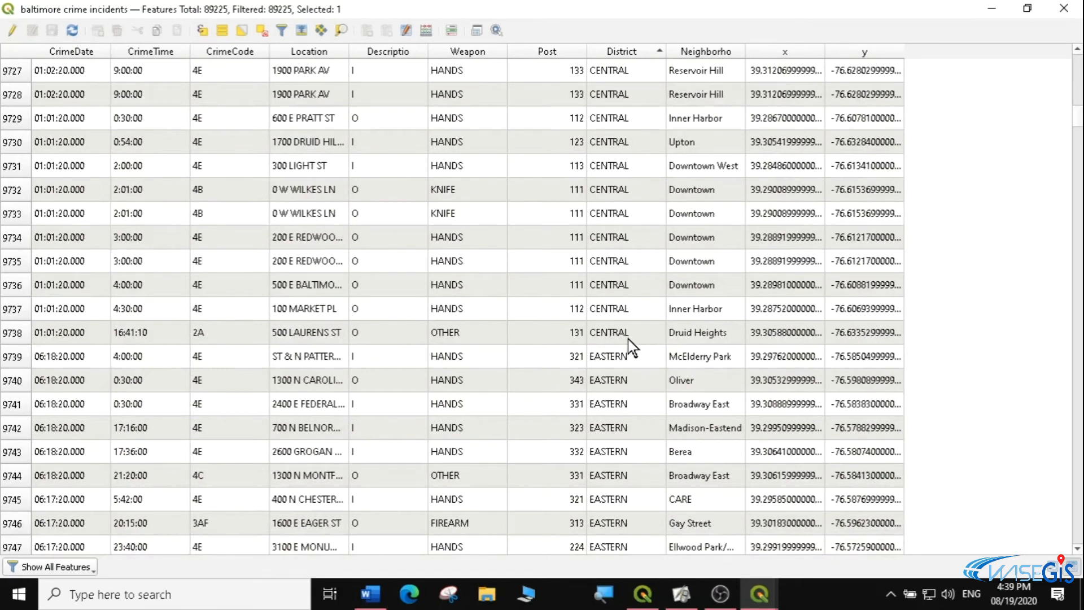
{"action": "left_click", "coordinate": [613, 337]}
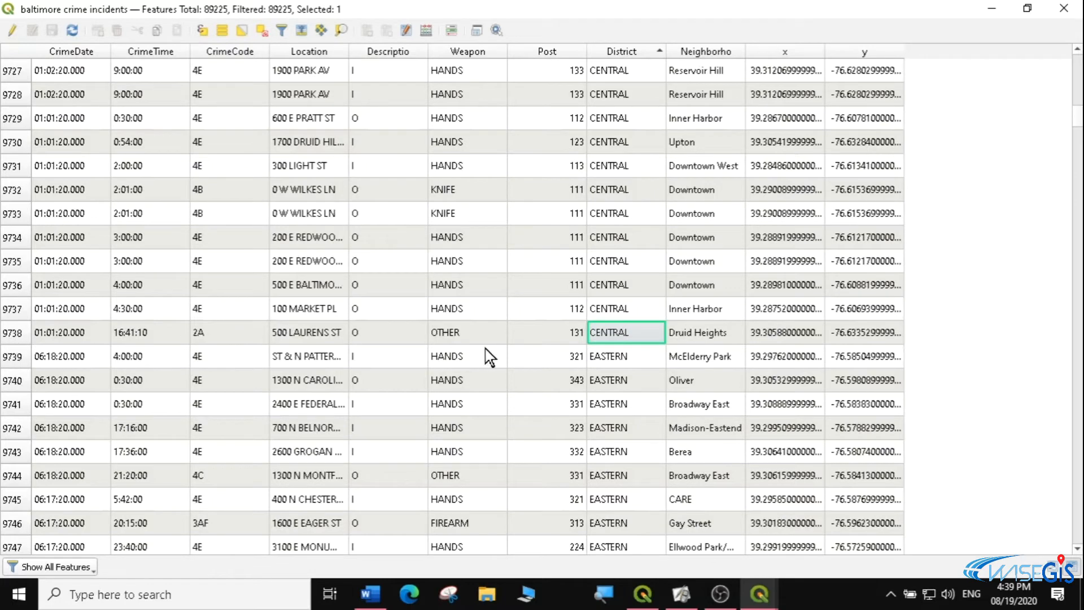
{"action": "left_click", "coordinate": [14, 333], "text": "shift"}
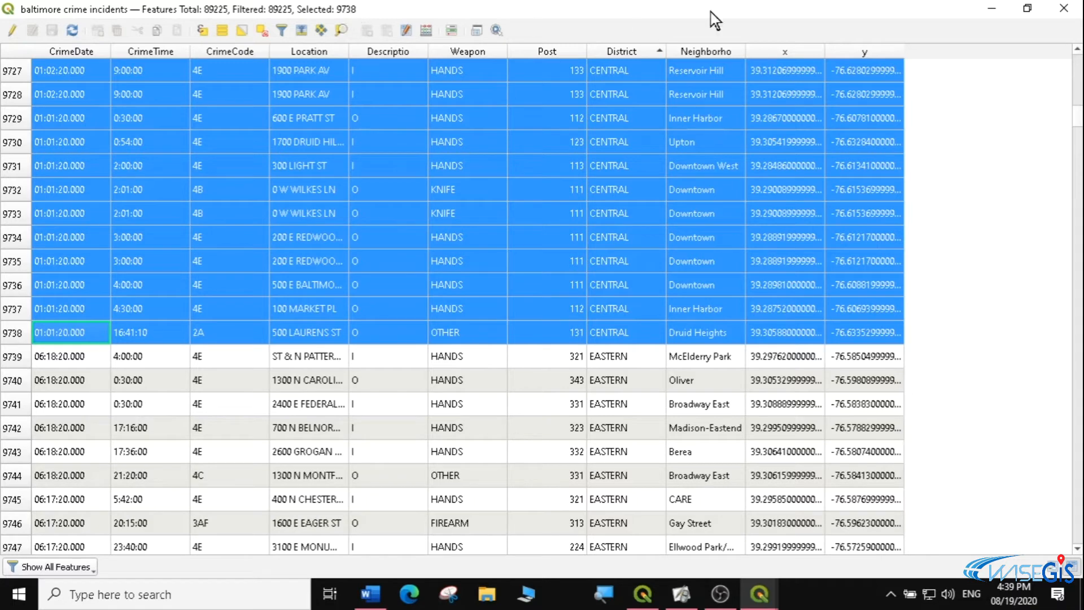
{"action": "left_click", "coordinate": [990, 8]}
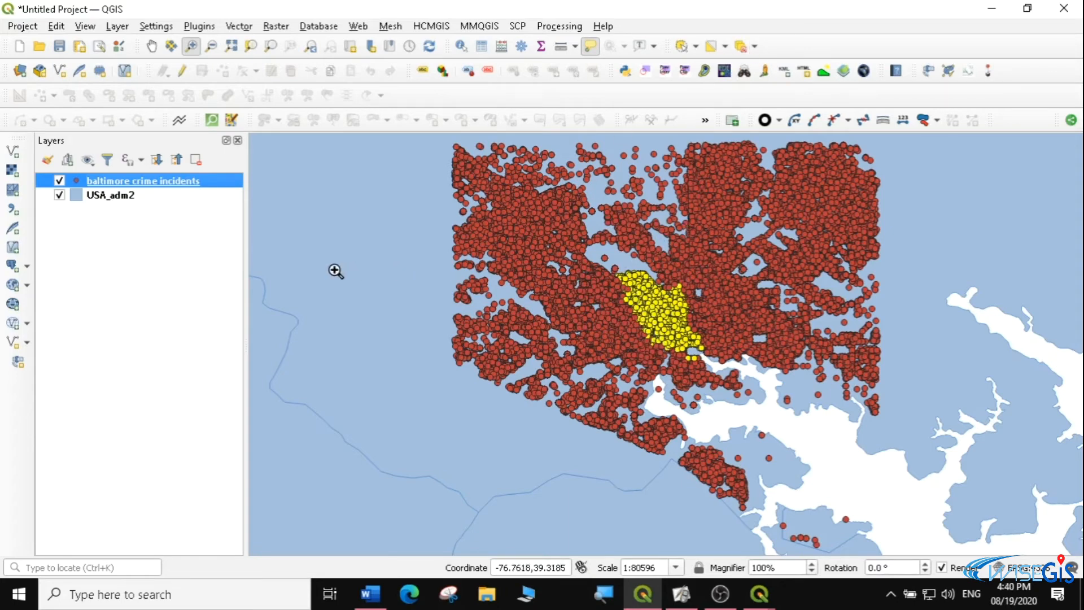
Deselect all features, make USA_adm2 the active layer, and open its attribute table
{"action": "left_click", "coordinate": [740, 47]}
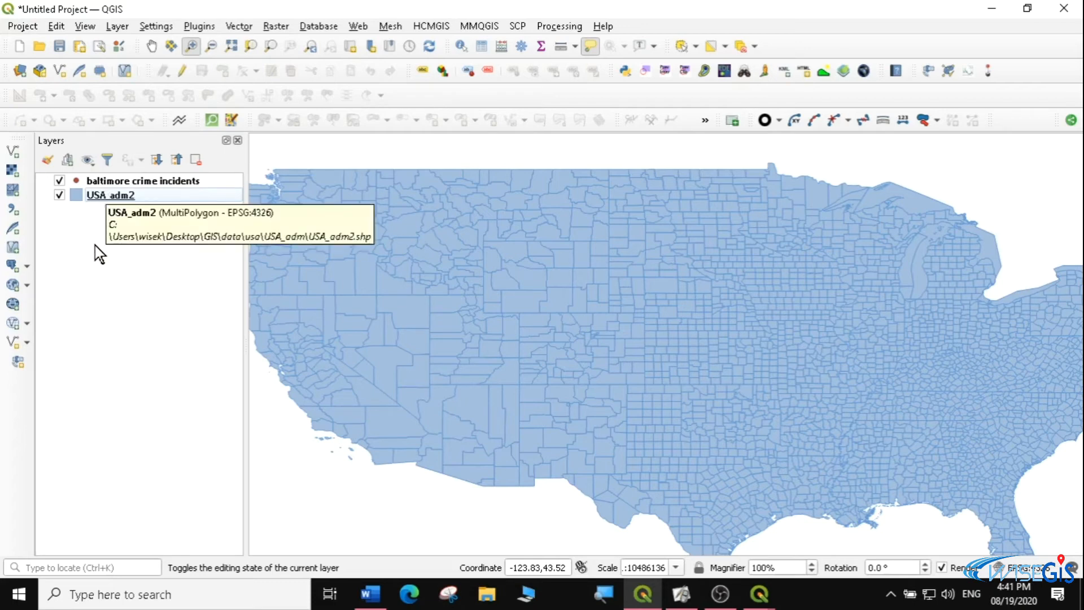
{"action": "left_click", "coordinate": [108, 195]}
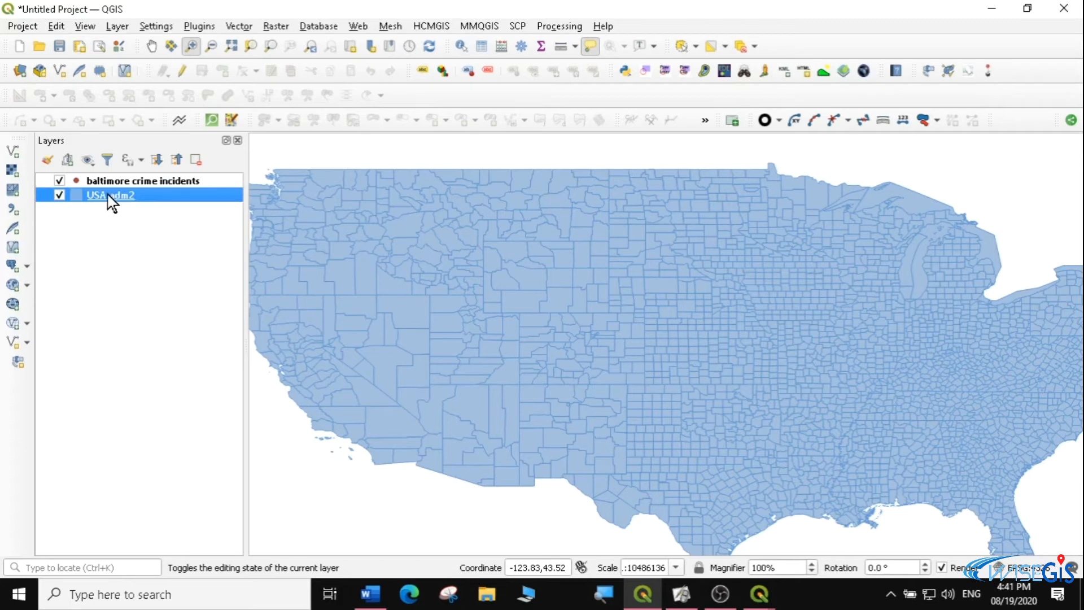
{"action": "right_click", "coordinate": [108, 197]}
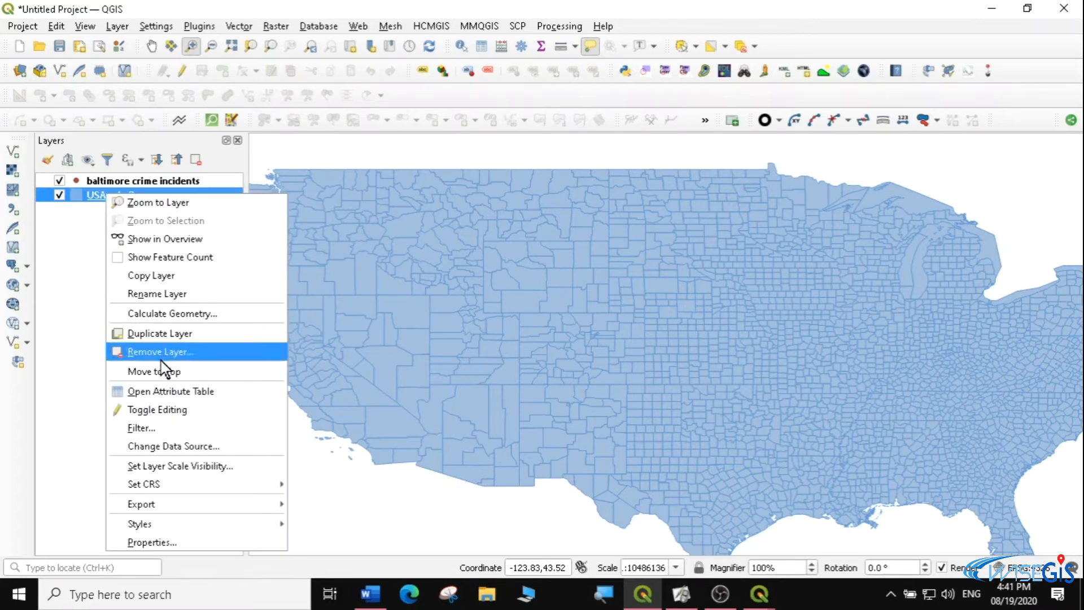
{"action": "left_click", "coordinate": [168, 391]}
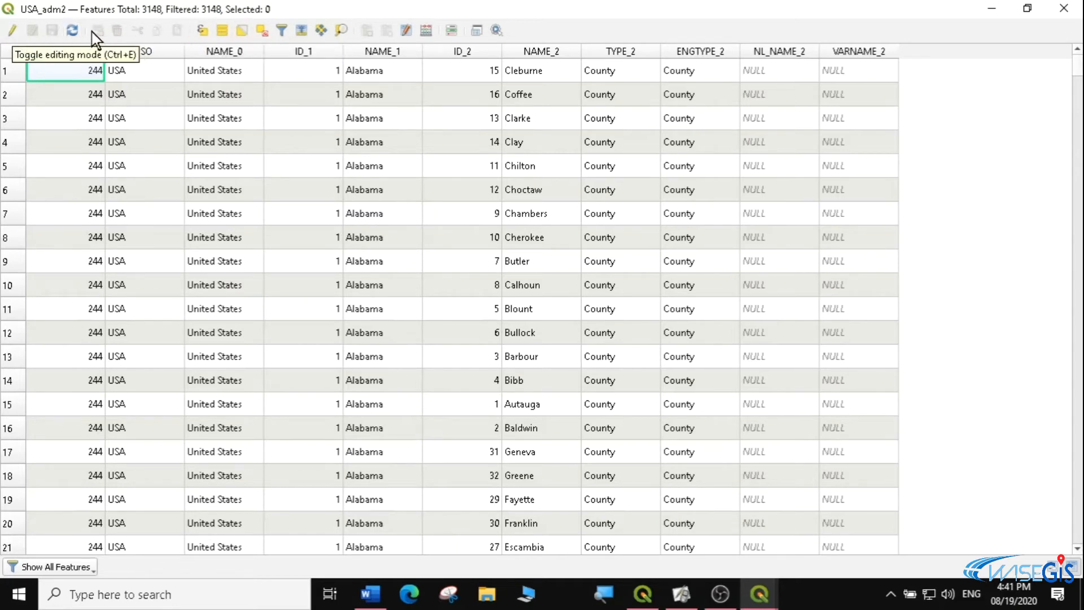
Open Select by Expression for USA_adm2 and start the expression with the NAME_1 field and an equals operator
{"action": "left_click", "coordinate": [202, 29]}
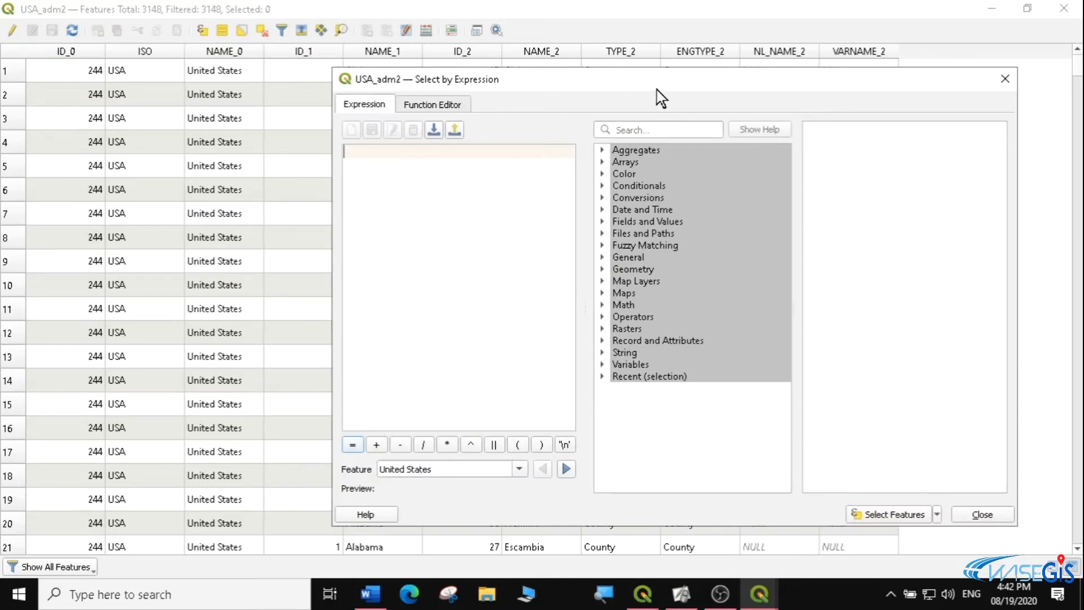
{"action": "left_click_drag", "start_coordinate": [665, 84], "coordinate": [726, 52]}
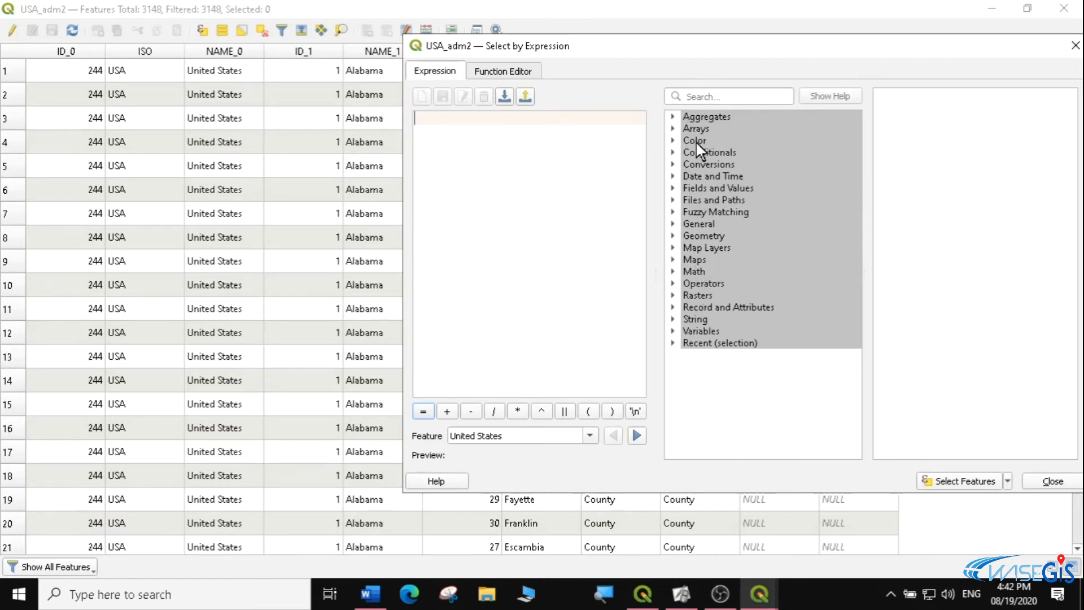
{"action": "left_click", "coordinate": [673, 200]}
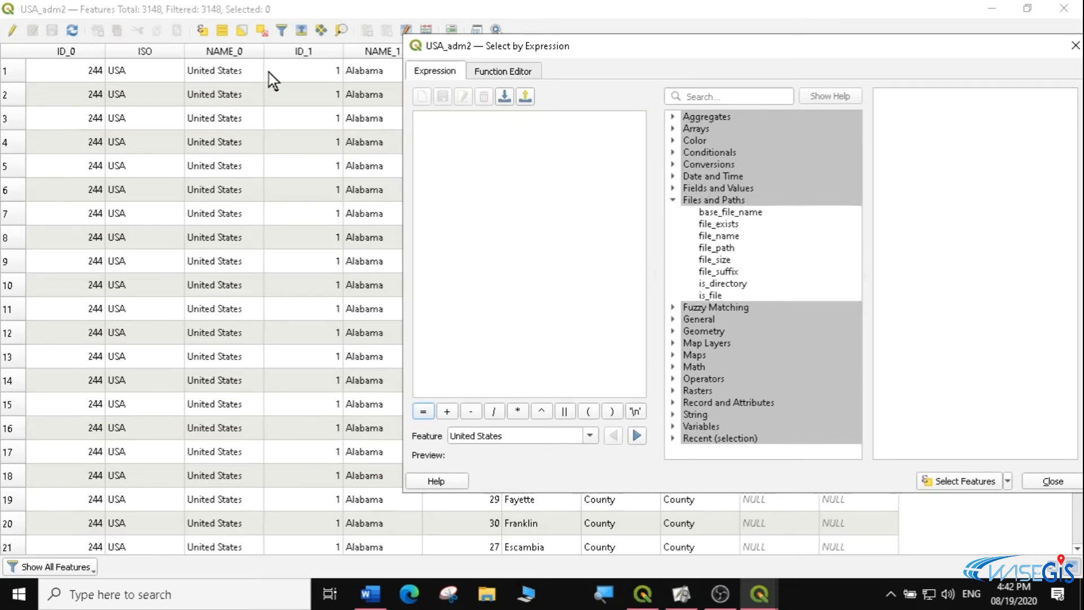
{"action": "left_click_drag", "start_coordinate": [477, 44], "coordinate": [532, 41]}
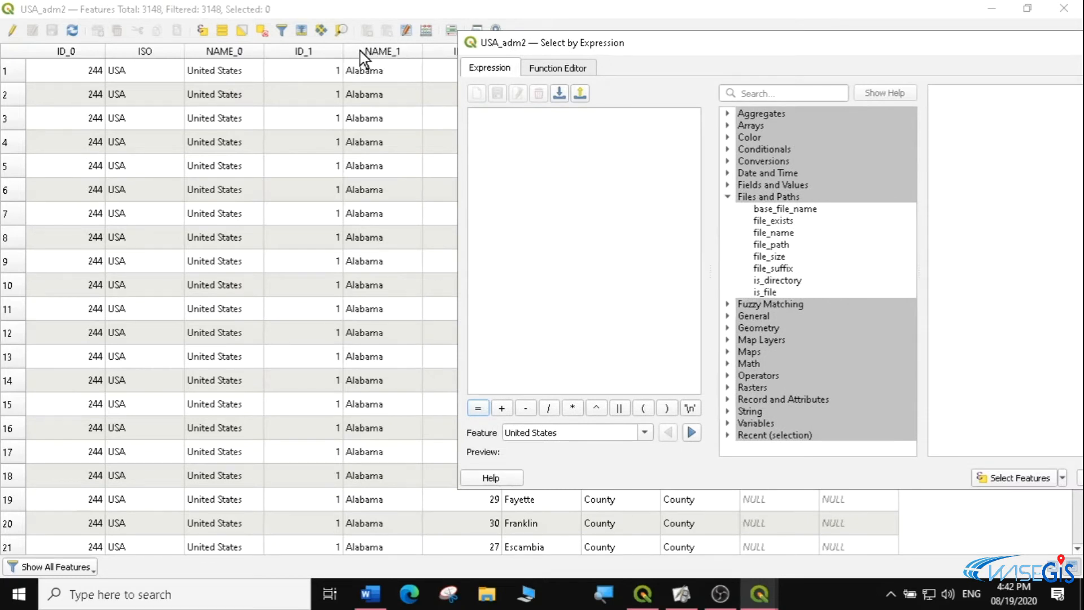
{"action": "left_click", "coordinate": [728, 196]}
{"action": "left_click", "coordinate": [727, 185]}
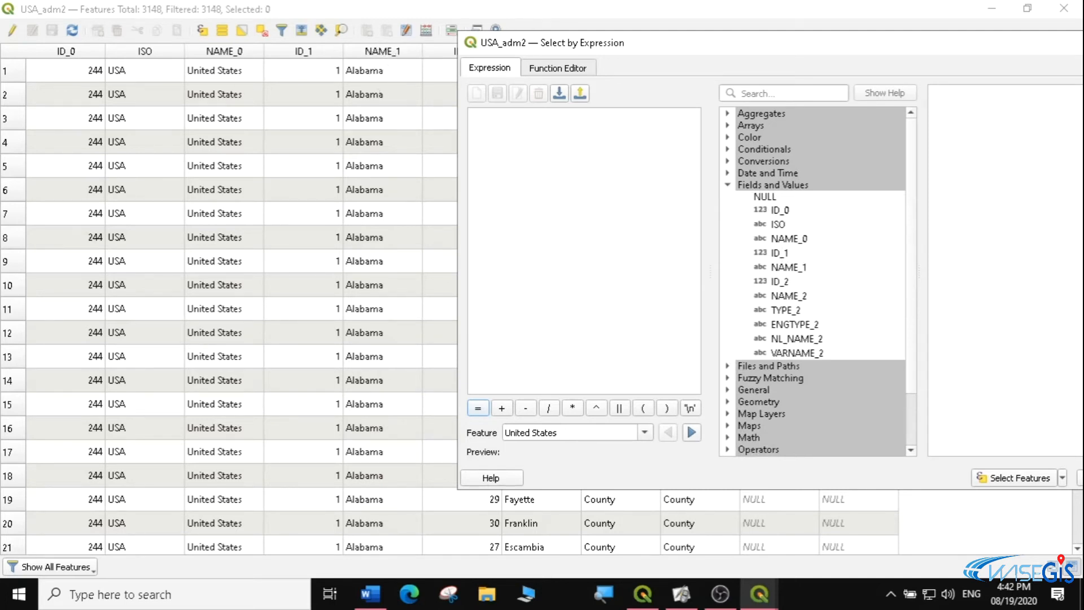
{"action": "double_click", "coordinate": [785, 267]}
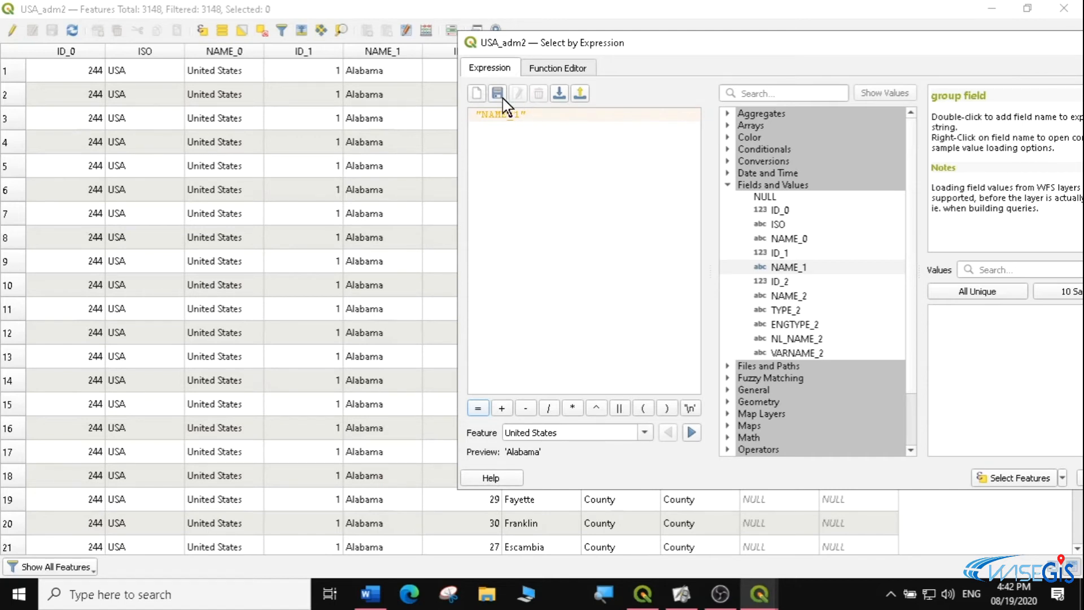
{"action": "left_click", "coordinate": [478, 408]}
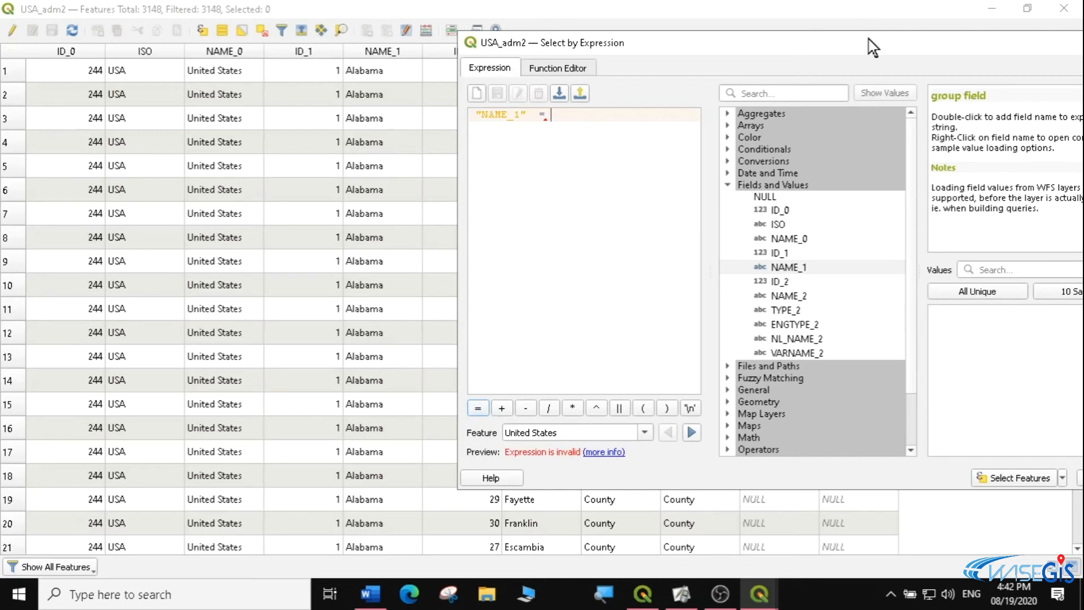
List all unique NAME_1 values, complete the expression with 'California', and select the matching features
{"action": "mouse_move", "coordinate": [769, 78]}
{"action": "left_mouse_down"}
{"action": "mouse_move", "coordinate": [793, 76]}
{"action": "mouse_move", "coordinate": [780, 94]}
{"action": "left_mouse_up"}
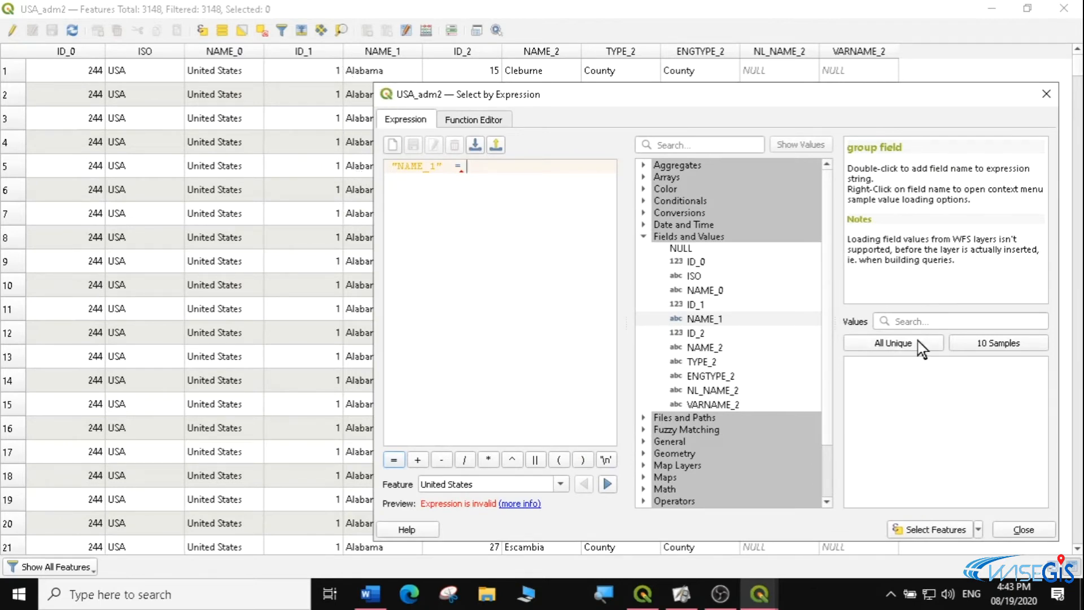
{"action": "left_click", "coordinate": [891, 342]}
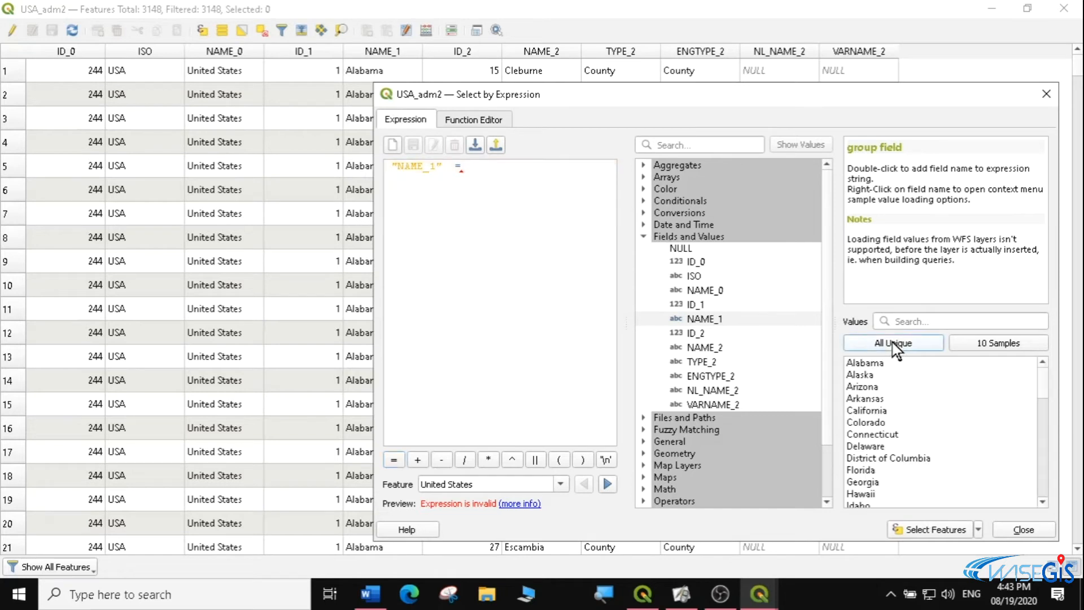
{"action": "left_click_drag", "start_coordinate": [1048, 389], "coordinate": [1046, 363]}
{"action": "double_click", "coordinate": [865, 410]}
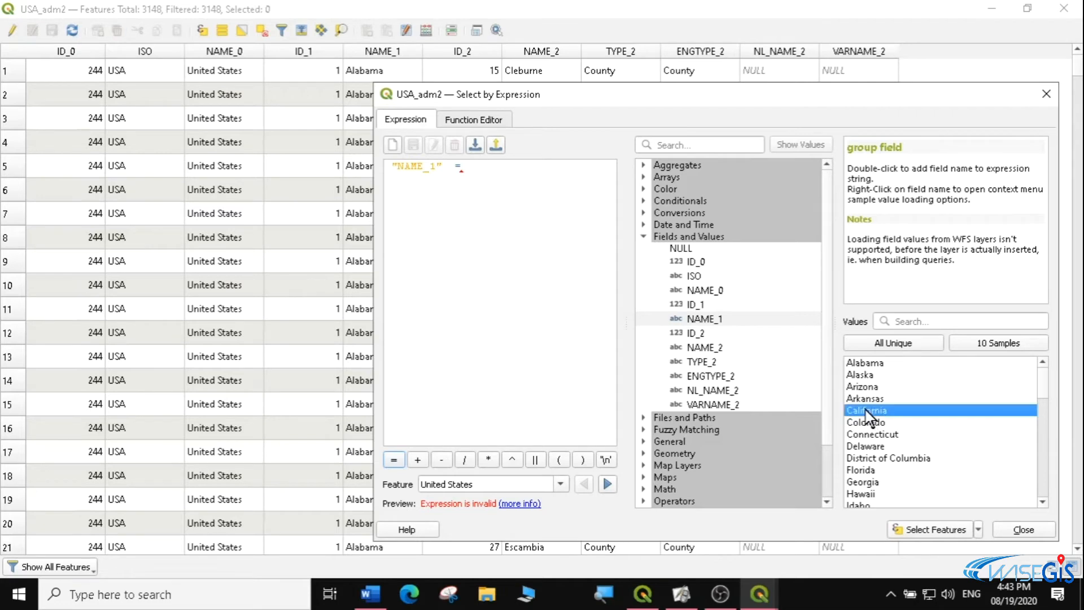
{"action": "left_click", "coordinate": [949, 530]}
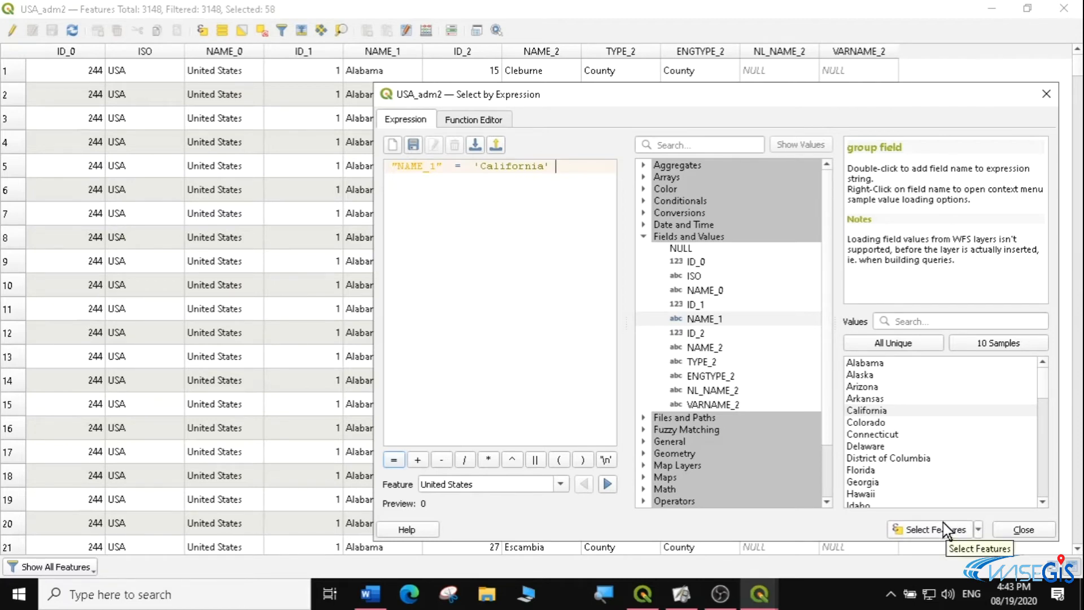
Move the expression dialog aside, examine the selected California rows in the table, and minimize the table to view the map
{"action": "left_click_drag", "start_coordinate": [719, 97], "coordinate": [1082, 95]}
{"action": "left_click", "coordinate": [621, 5]}
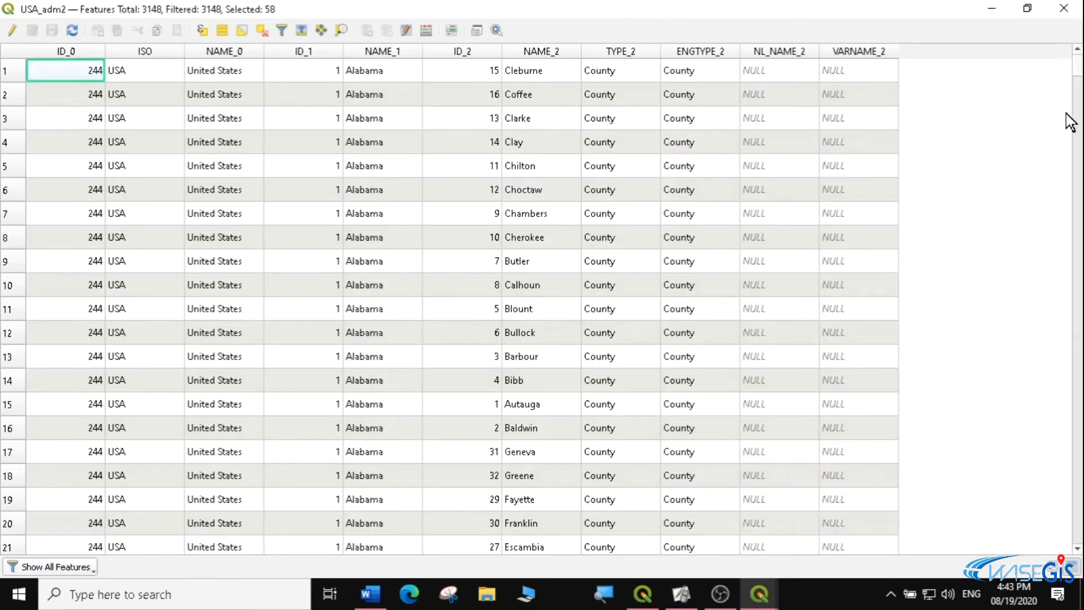
{"action": "mouse_move", "coordinate": [1080, 66]}
{"action": "left_mouse_down"}
{"action": "mouse_move", "coordinate": [1077, 102]}
{"action": "mouse_move", "coordinate": [1077, 82]}
{"action": "left_mouse_up"}
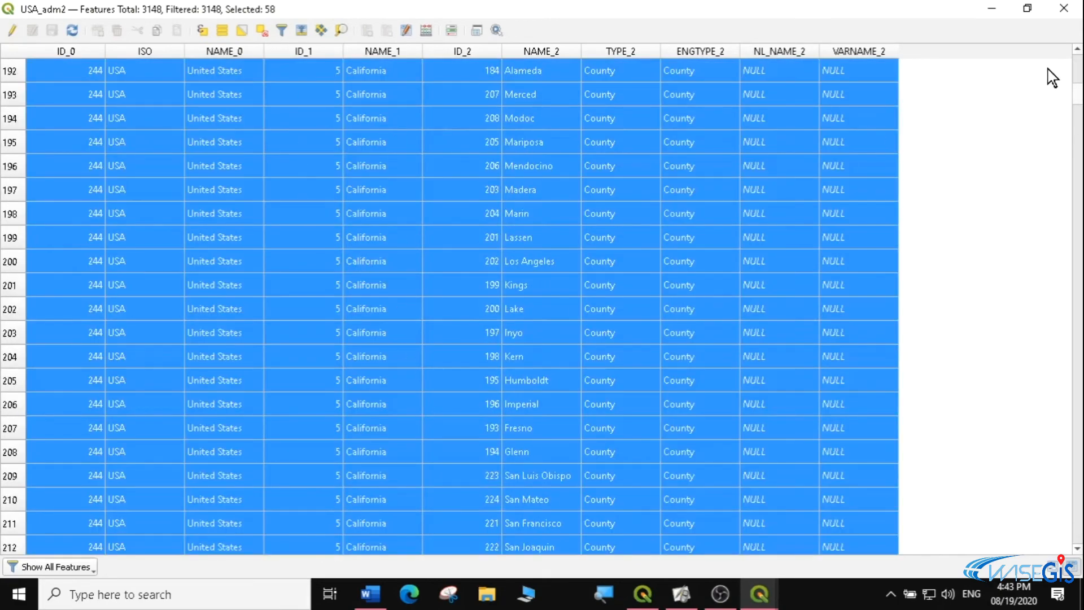
{"action": "left_click", "coordinate": [991, 8]}
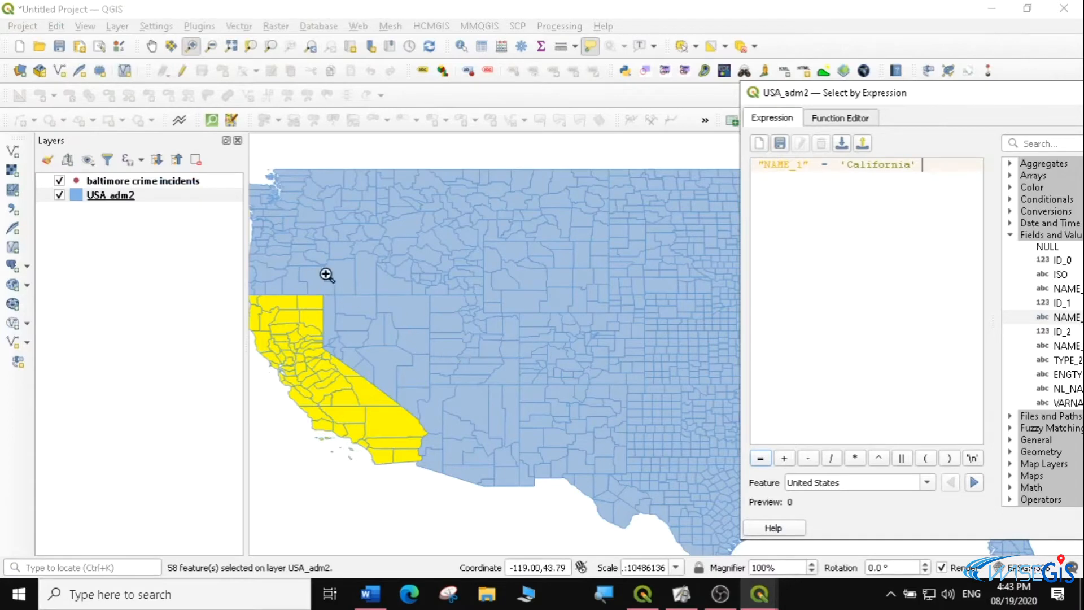
Replace the California expression with "NAME_1" = 'Kansas', taking the state from the list of all unique values
{"action": "left_click_drag", "start_coordinate": [939, 91], "coordinate": [623, 74]}
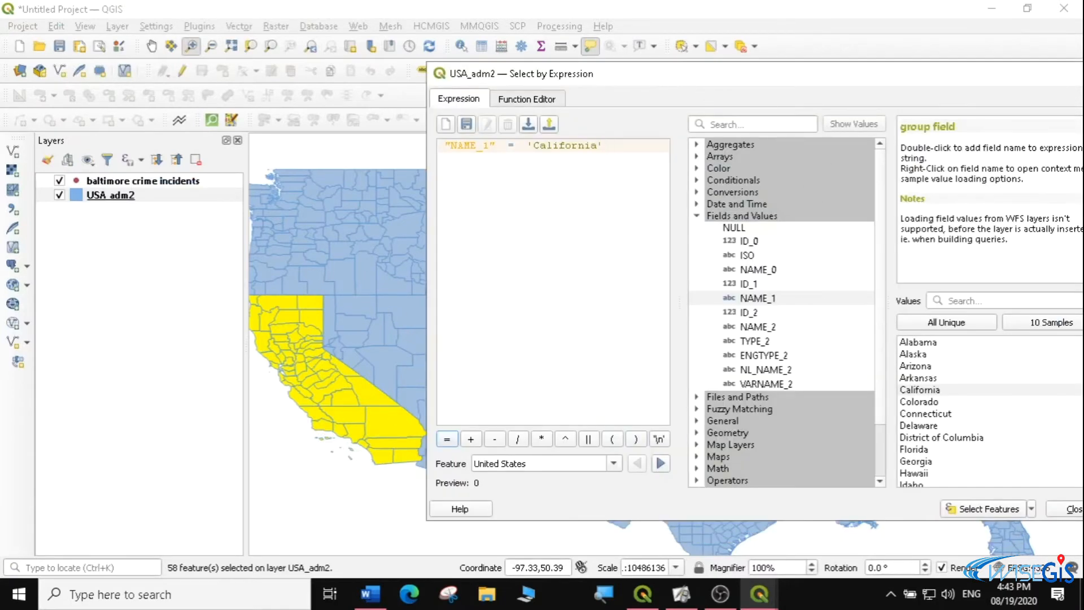
{"action": "key", "text": "BackSpace"}
{"action": "key", "text": "BackSpace"}
{"action": "key", "text": "BackSpace"}
{"action": "key", "text": "BackSpace"}
{"action": "key", "text": "BackSpace"}
{"action": "key", "text": "BackSpace"}
{"action": "key", "text": "BackSpace"}
{"action": "key", "text": "BackSpace"}
{"action": "key", "text": "BackSpace"}
{"action": "key", "text": "BackSpace"}
{"action": "key", "text": "BackSpace"}
{"action": "key", "text": "BackSpace"}
{"action": "key", "text": "BackSpace"}
{"action": "key", "text": "BackSpace"}
{"action": "key", "text": "BackSpace"}
{"action": "key", "text": "BackSpace"}
{"action": "key", "text": "BackSpace"}
{"action": "key", "text": "BackSpace"}
{"action": "key", "text": "BackSpace"}
{"action": "key", "text": "BackSpace"}
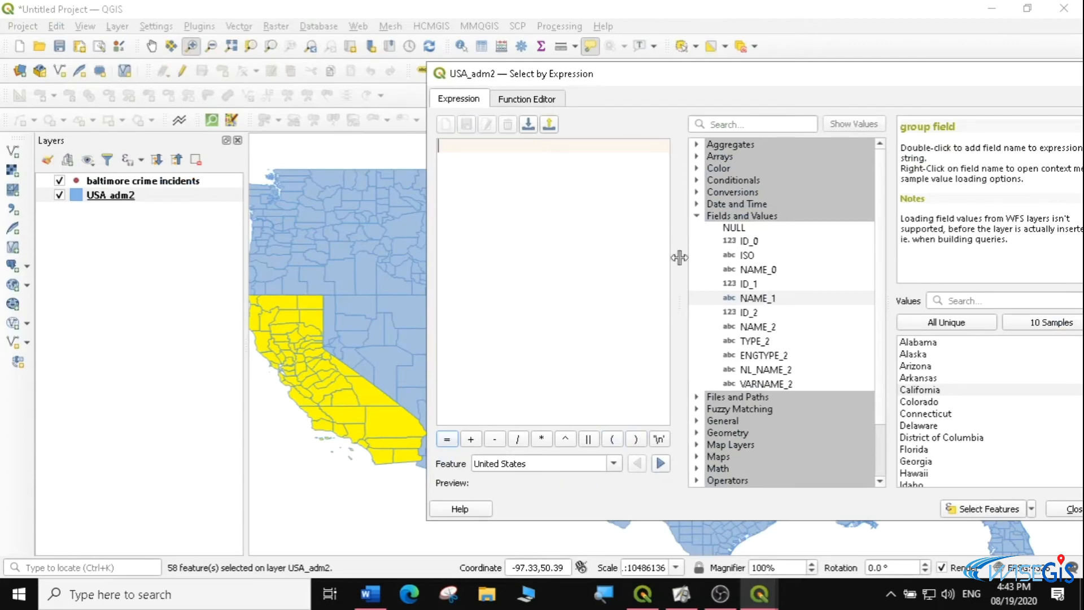
{"action": "double_click", "coordinate": [764, 299]}
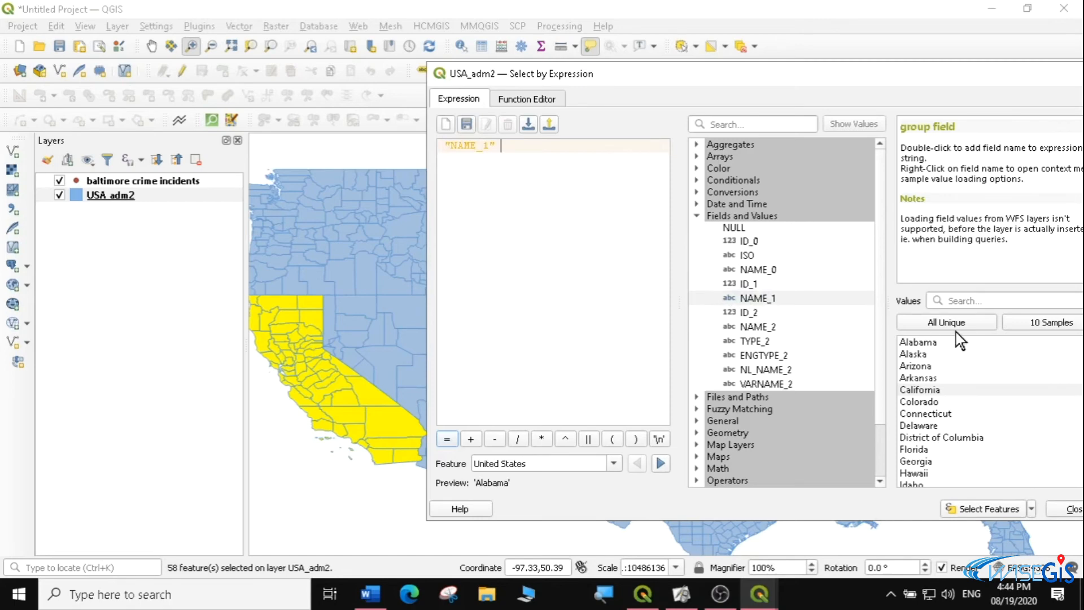
{"action": "double_click", "coordinate": [447, 438]}
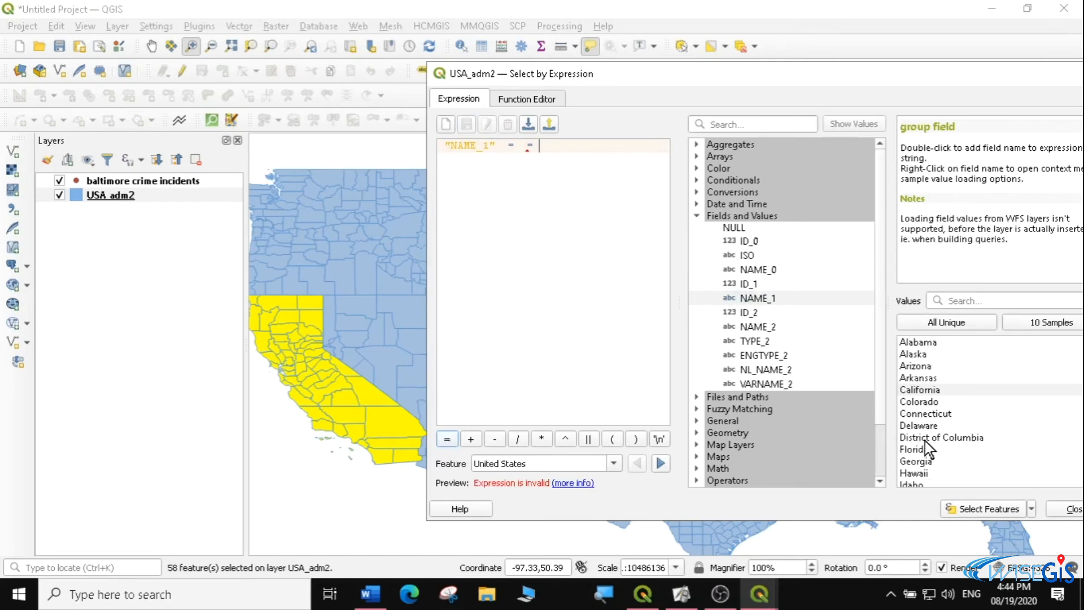
{"action": "left_click", "coordinate": [949, 324]}
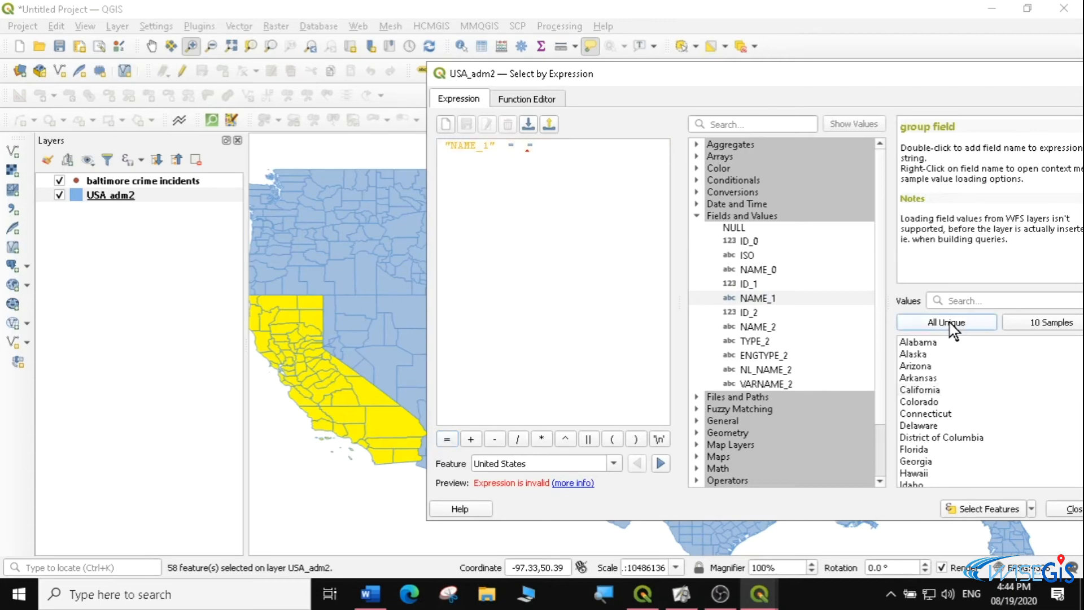
{"action": "left_click_drag", "start_coordinate": [937, 74], "coordinate": [868, 44]}
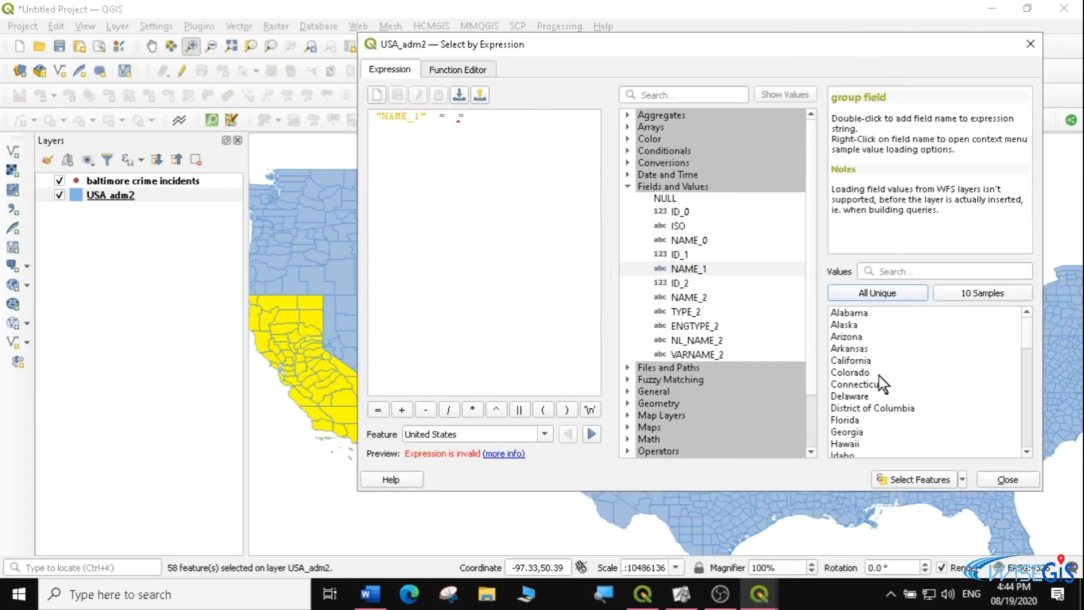
{"action": "left_click_drag", "start_coordinate": [1029, 334], "coordinate": [1034, 356]}
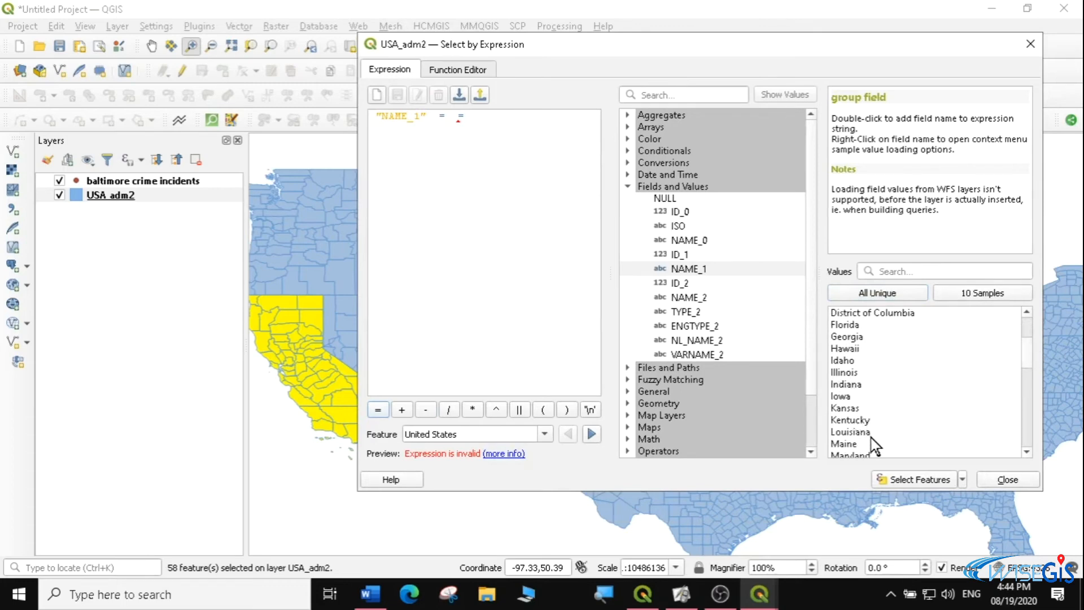
{"action": "double_click", "coordinate": [850, 408]}
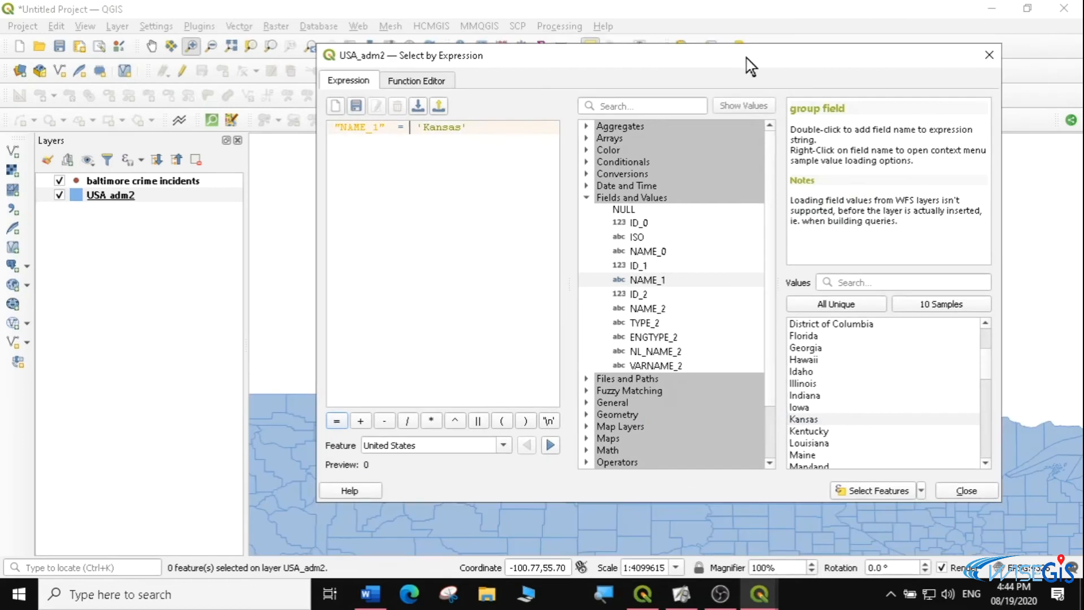
Select the USA_adm2 features matching the Kansas expression and review the selected rows in the layer's attribute table
{"action": "left_click", "coordinate": [876, 491]}
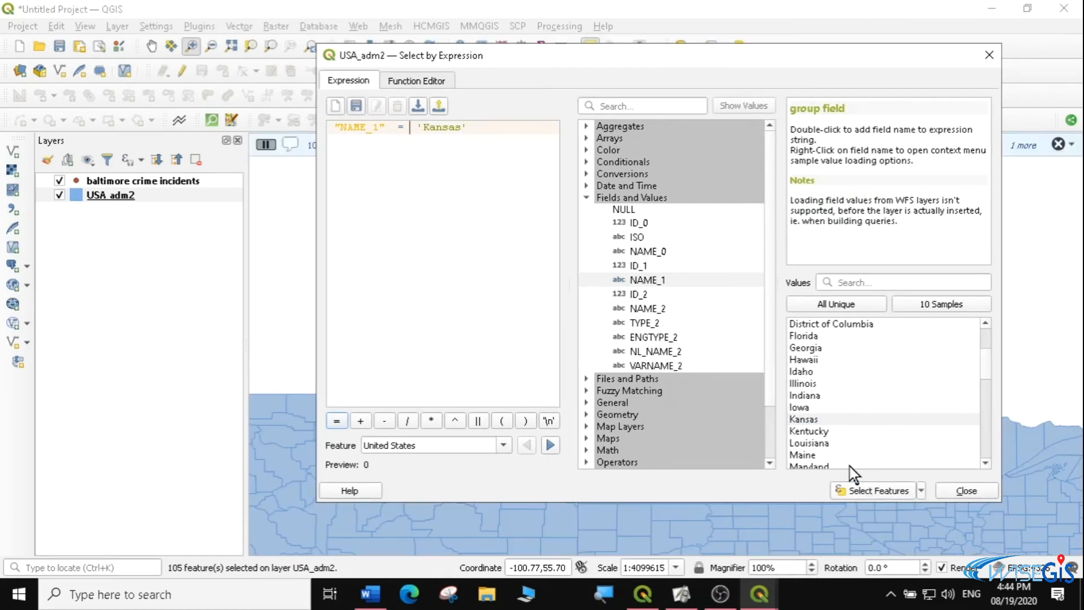
{"action": "left_click", "coordinate": [988, 54]}
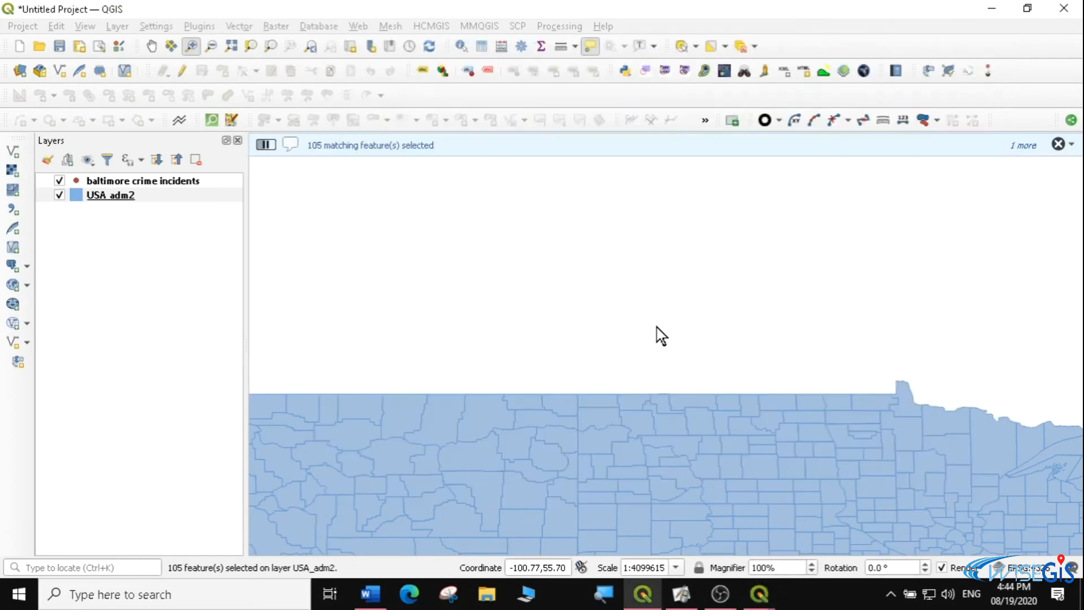
{"action": "right_click", "coordinate": [141, 198]}
{"action": "left_click", "coordinate": [192, 395]}
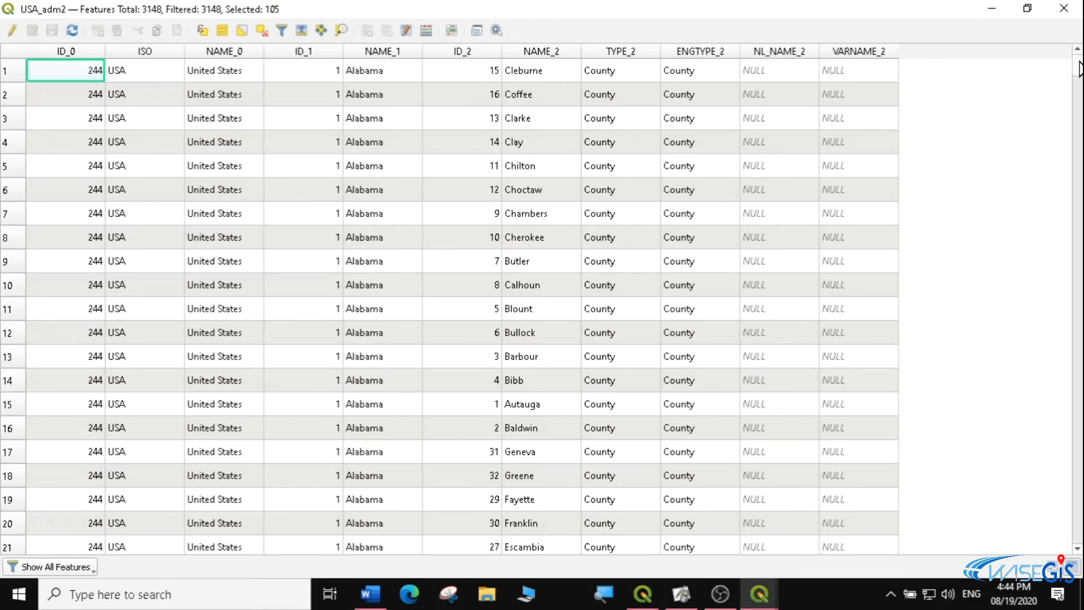
{"action": "left_click_drag", "start_coordinate": [1079, 68], "coordinate": [1079, 203]}
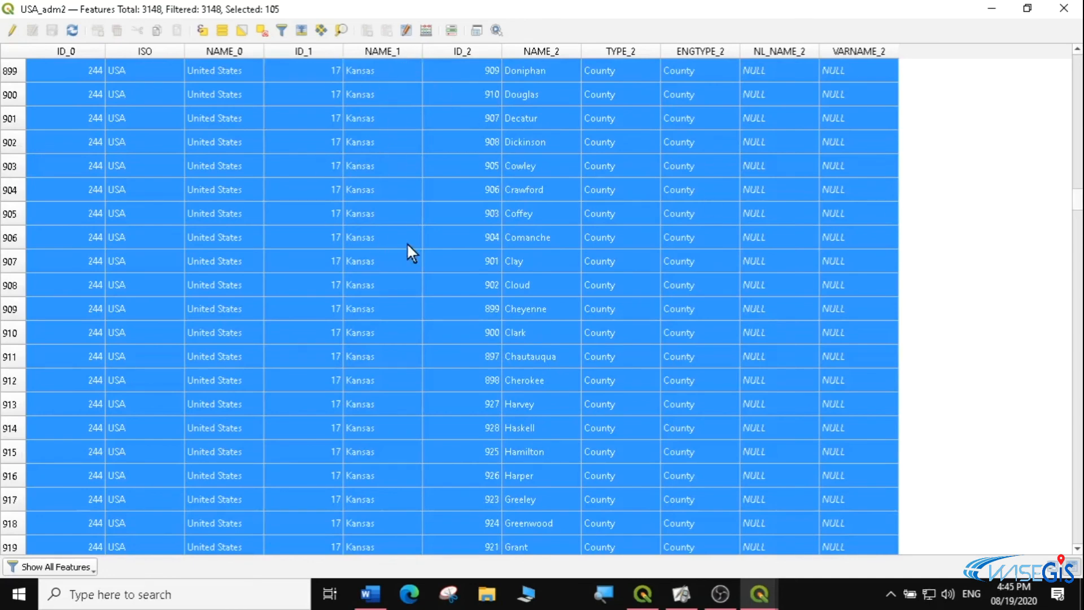
{"action": "left_click", "coordinate": [1064, 9]}
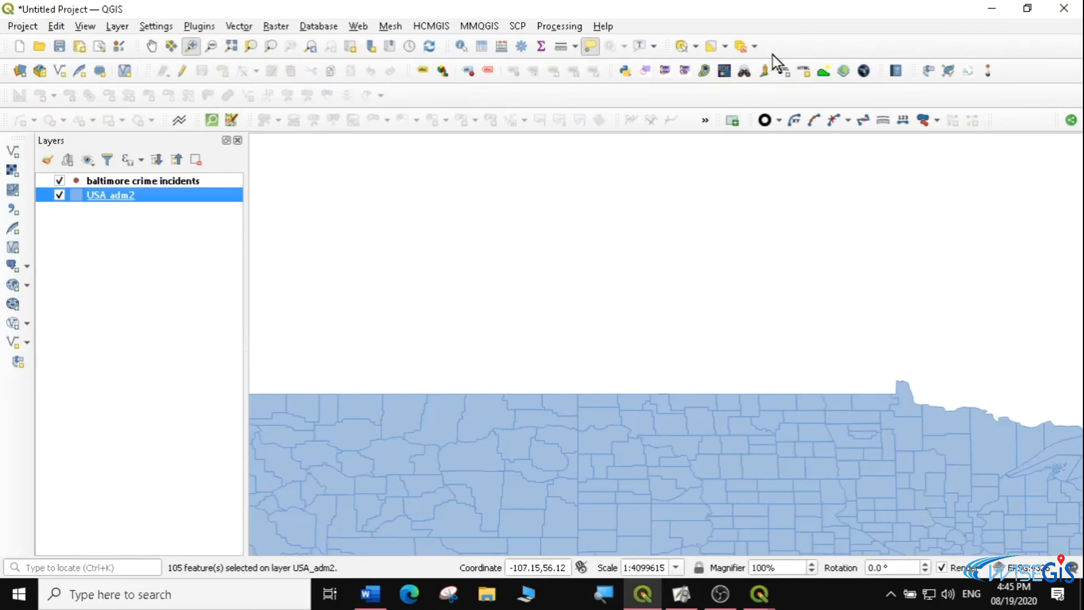
Deselect all features and zoom the map to the full extent of the USA_adm2 layer
{"action": "left_click", "coordinate": [739, 48]}
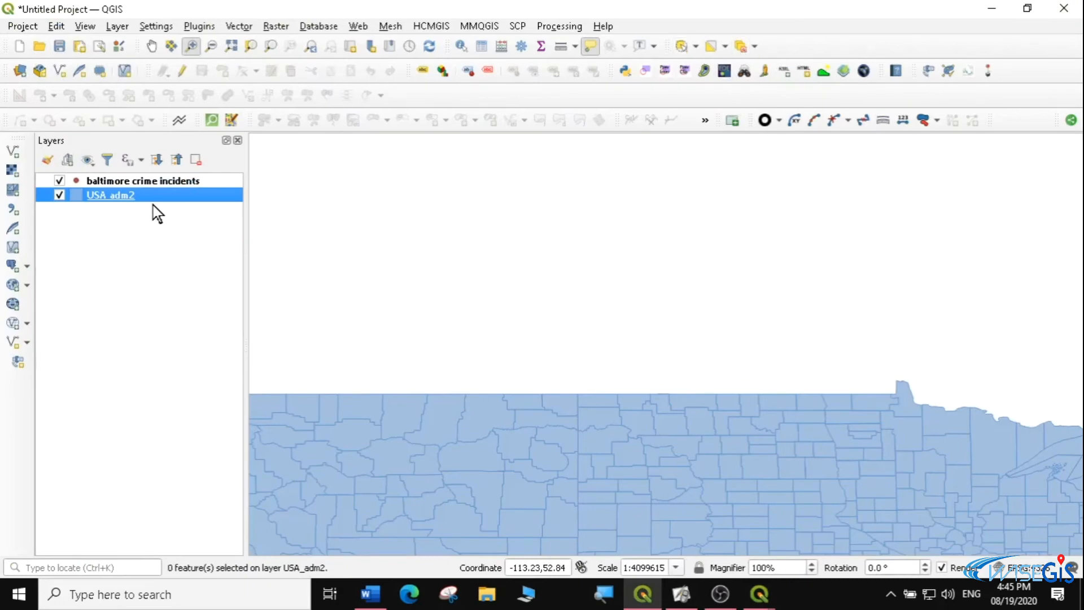
{"action": "left_click", "coordinate": [151, 45]}
{"action": "left_click_drag", "start_coordinate": [452, 399], "coordinate": [542, 280]}
{"action": "right_click", "coordinate": [109, 193]}
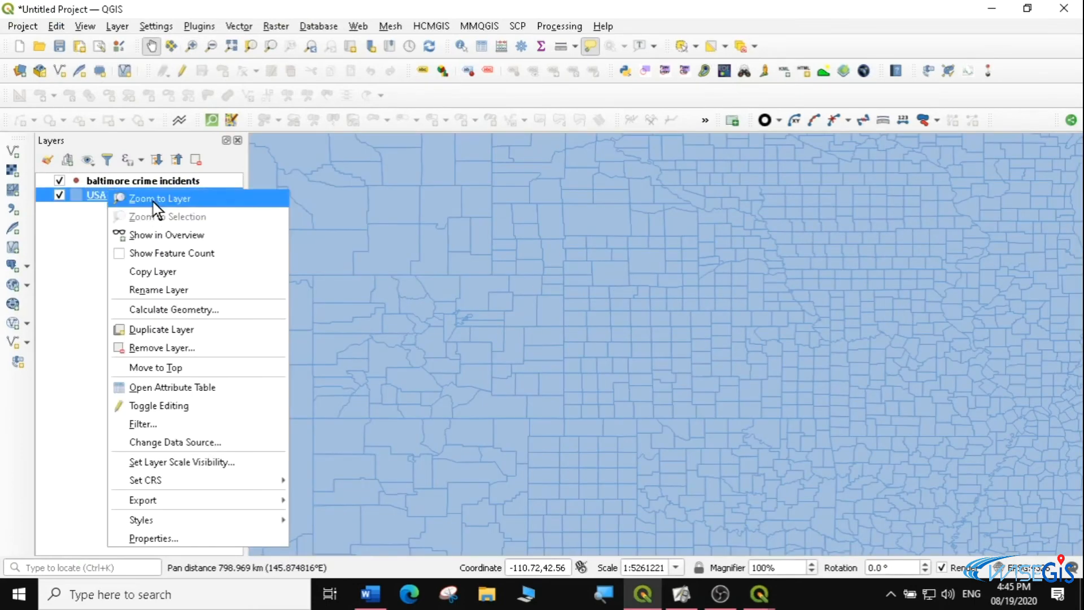
{"action": "left_click", "coordinate": [153, 200]}
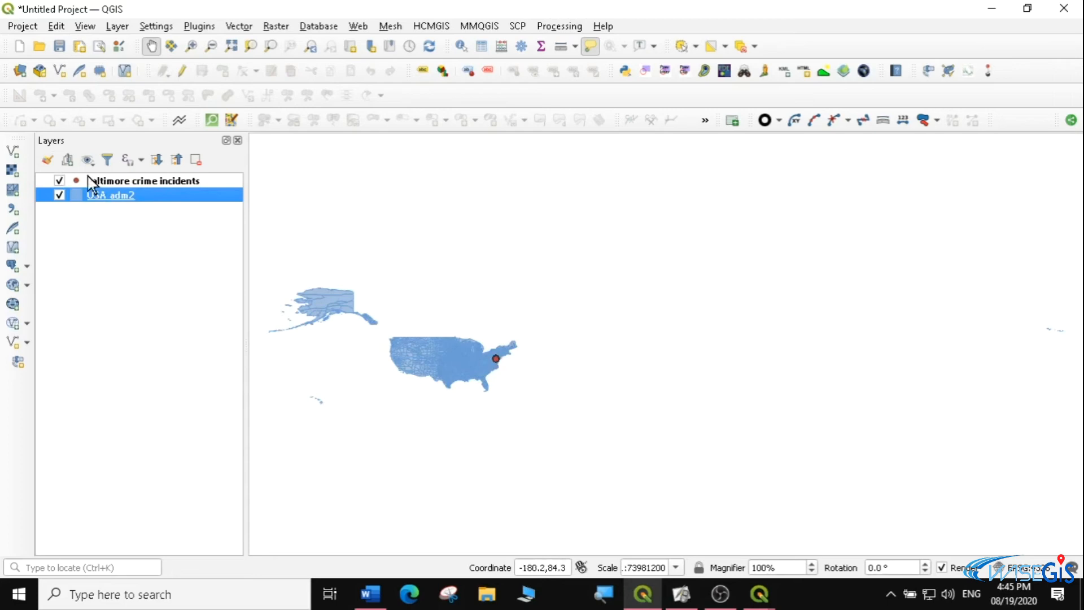
Zoom to the baltimore crime incidents layer and open its attribute table in a floating window enlarged to show more columns
{"action": "left_click", "coordinate": [140, 182]}
{"action": "right_click", "coordinate": [140, 182]}
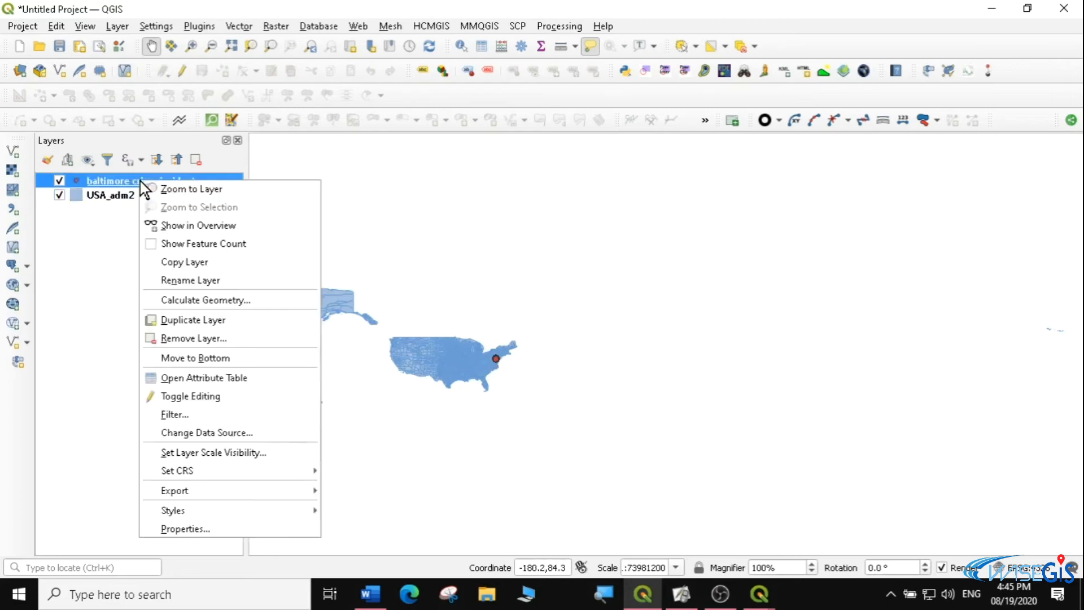
{"action": "left_click", "coordinate": [179, 188]}
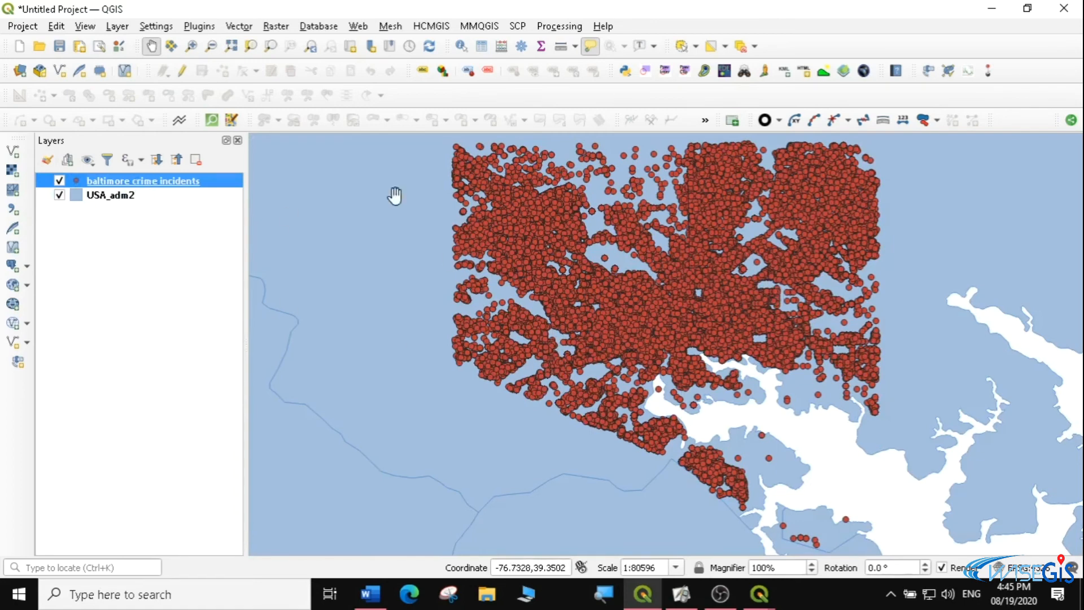
{"action": "right_click", "coordinate": [155, 178]}
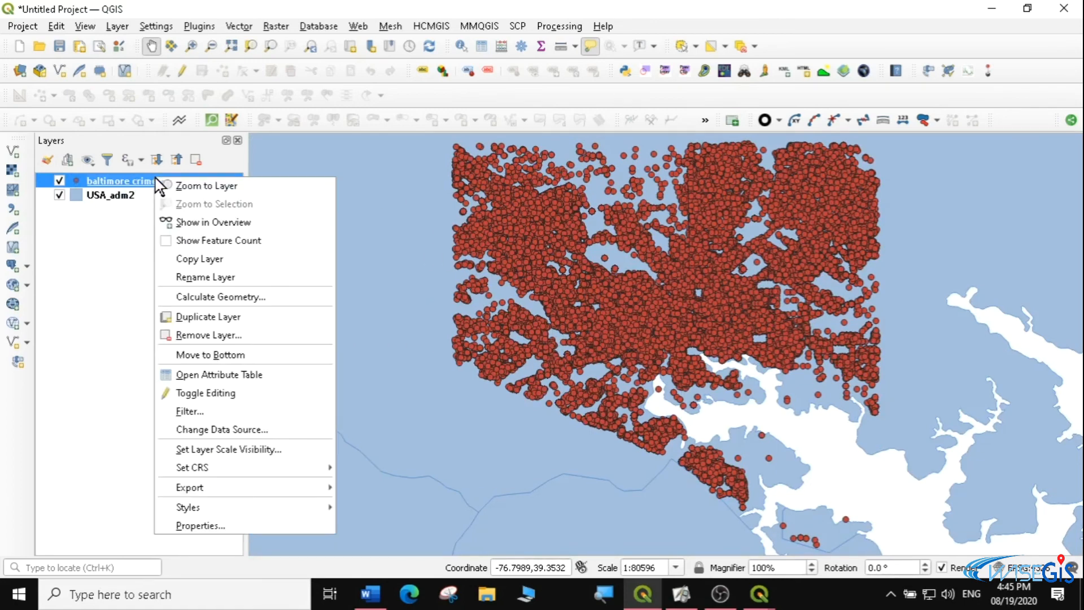
{"action": "left_click", "coordinate": [209, 374]}
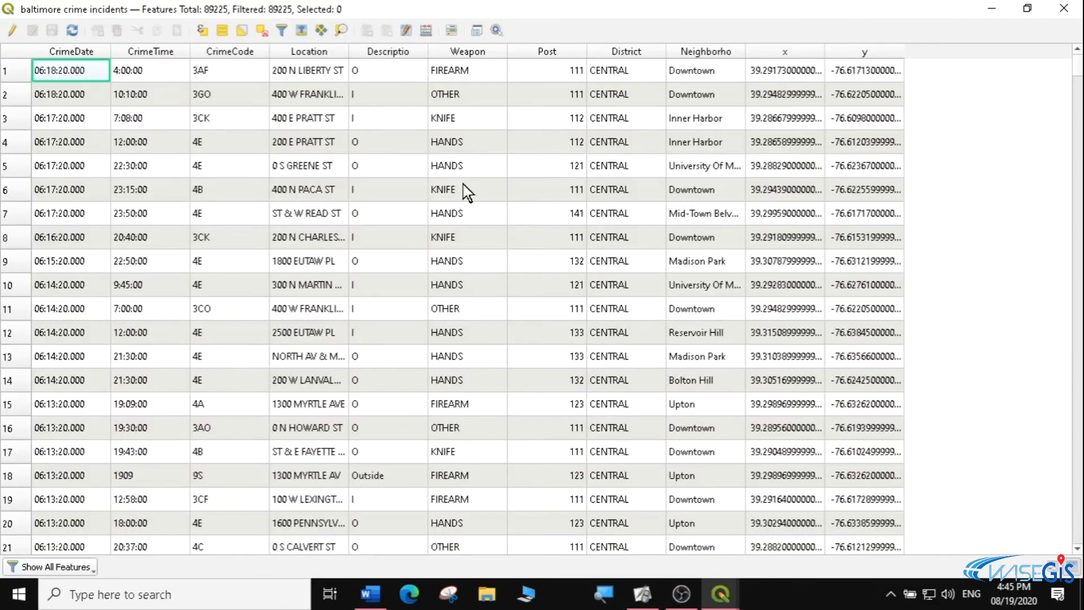
{"action": "left_click_drag", "start_coordinate": [402, 8], "coordinate": [530, 42]}
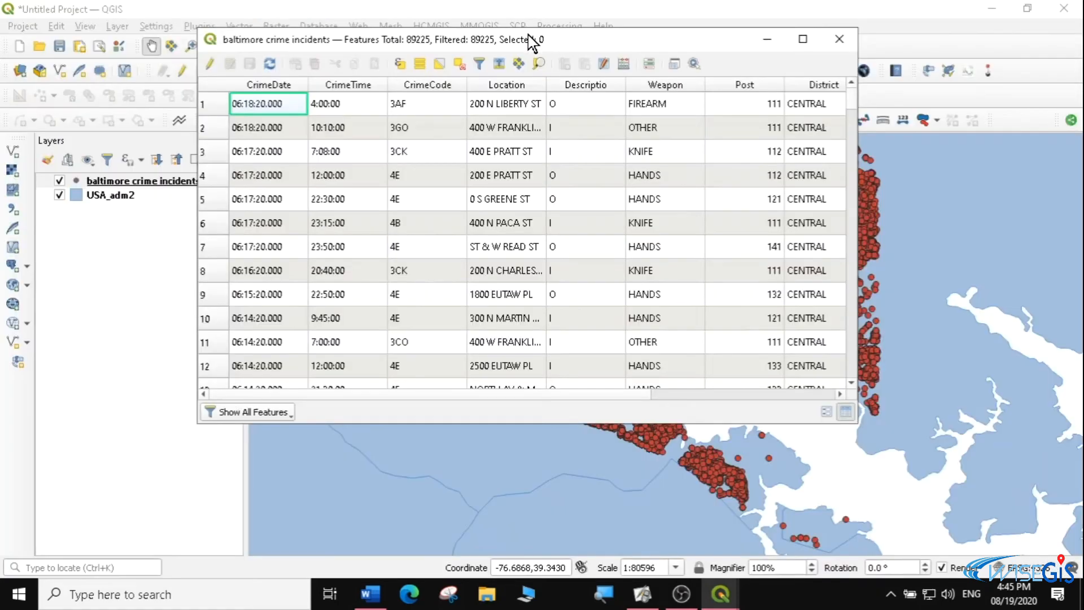
{"action": "left_click_drag", "start_coordinate": [857, 355], "coordinate": [1018, 351]}
{"action": "left_click_drag", "start_coordinate": [1017, 422], "coordinate": [1064, 469]}
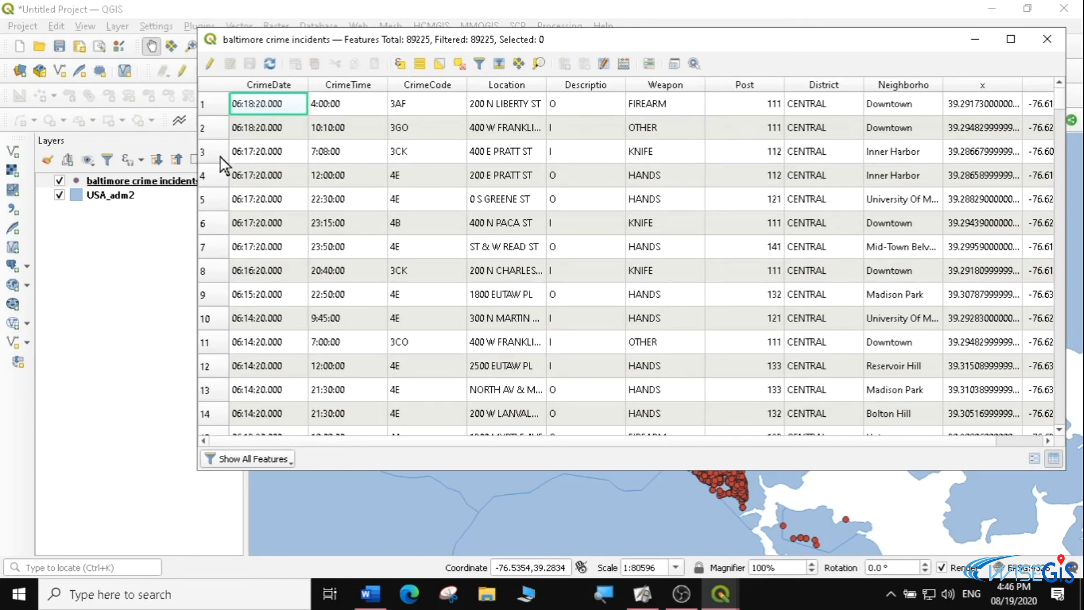
Select the third record in the crime incidents table and clear that selection
{"action": "left_click", "coordinate": [201, 151]}
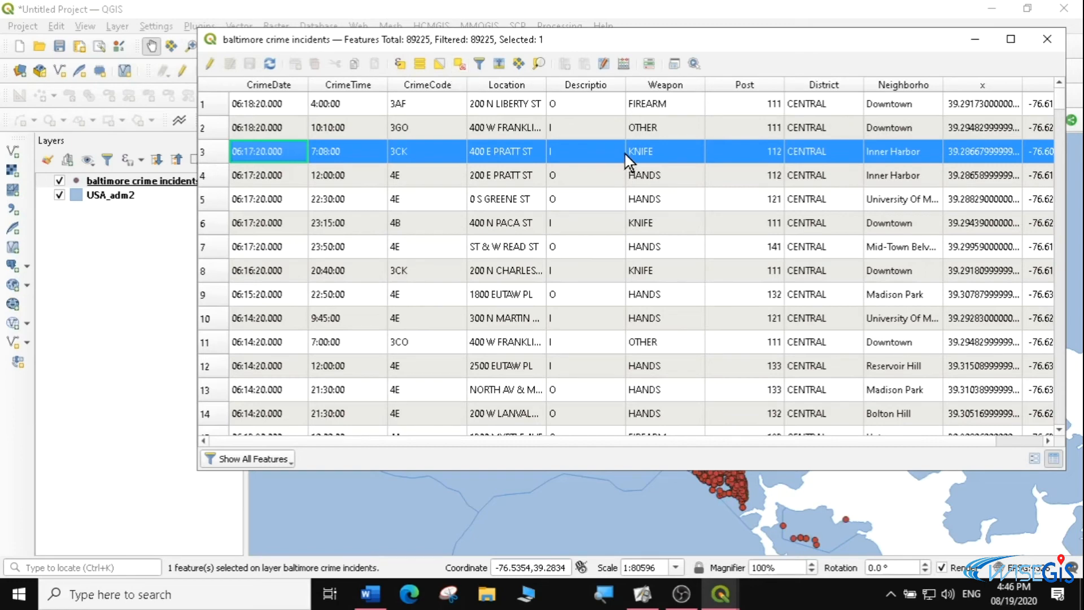
{"action": "left_click", "coordinate": [460, 64]}
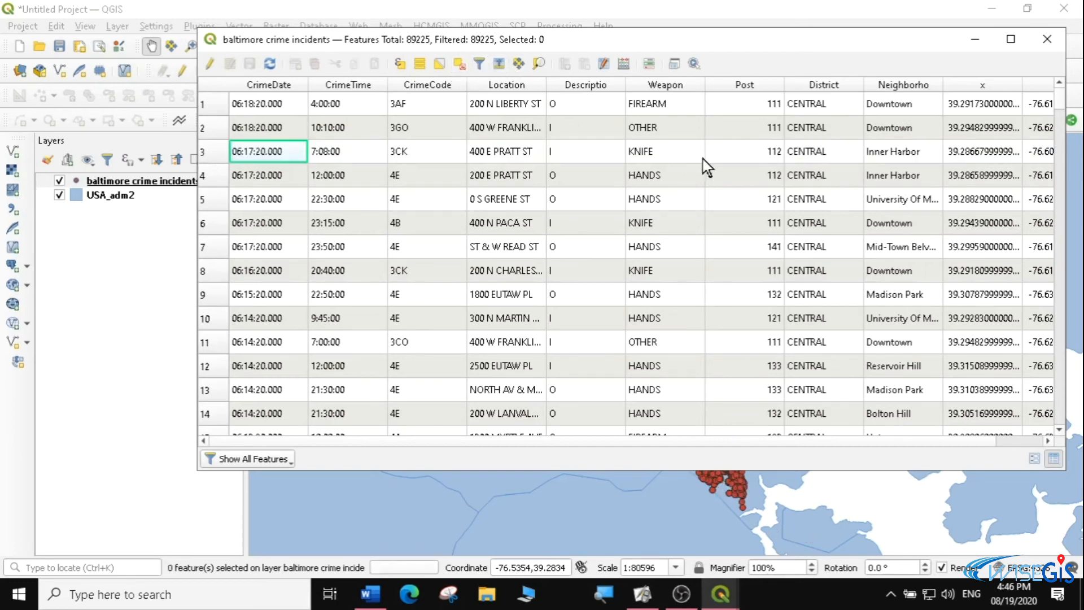
Select the crime incidents by the expression "Weapon" = 'KNIFE', taking the weapon from the list of all unique values
{"action": "left_click", "coordinate": [400, 64]}
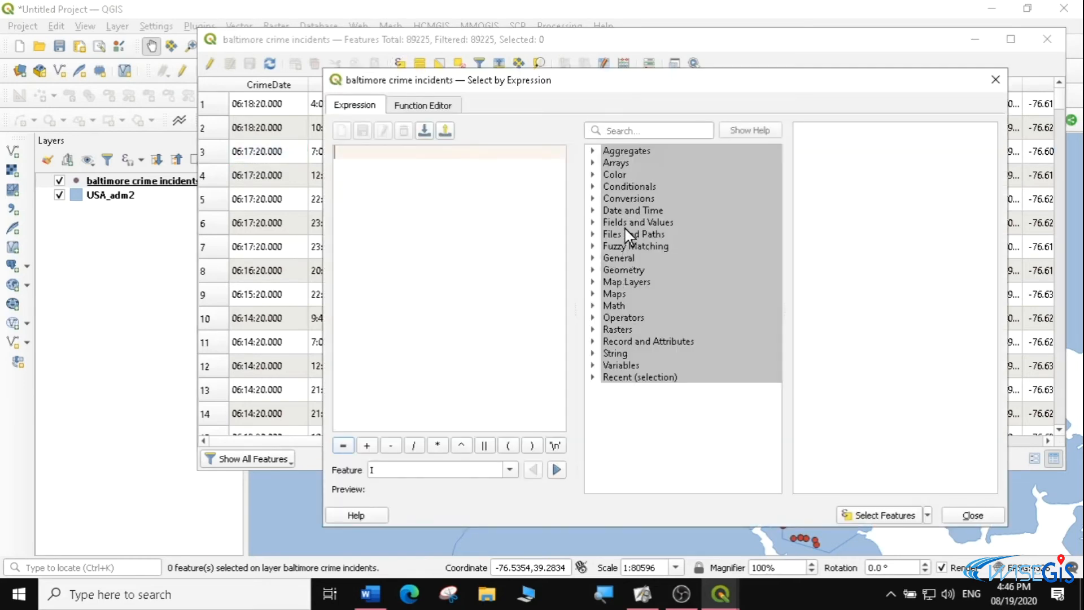
{"action": "left_click", "coordinate": [592, 221]}
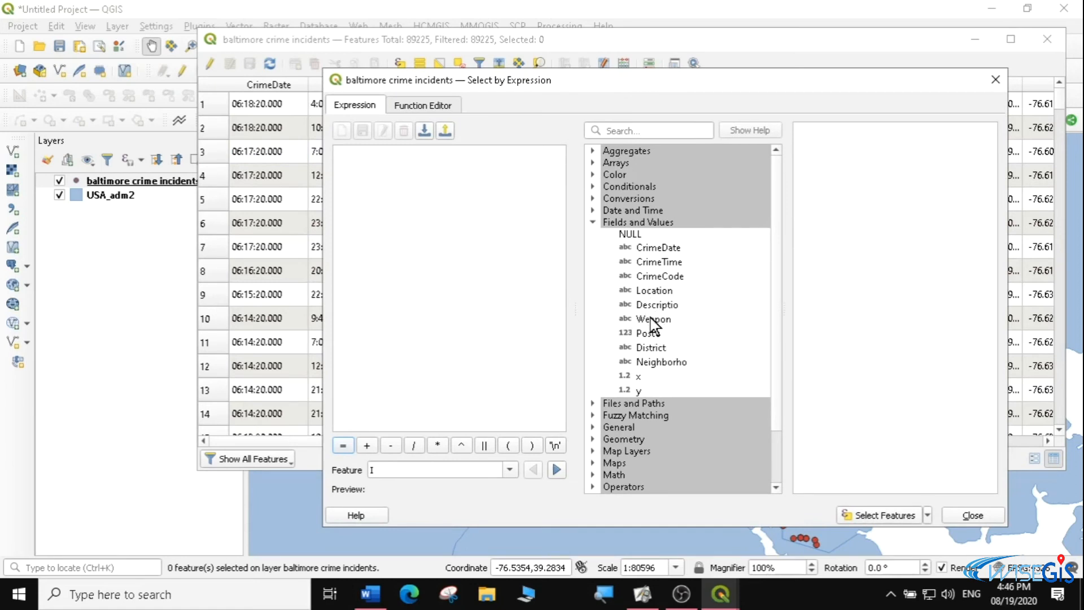
{"action": "double_click", "coordinate": [652, 319]}
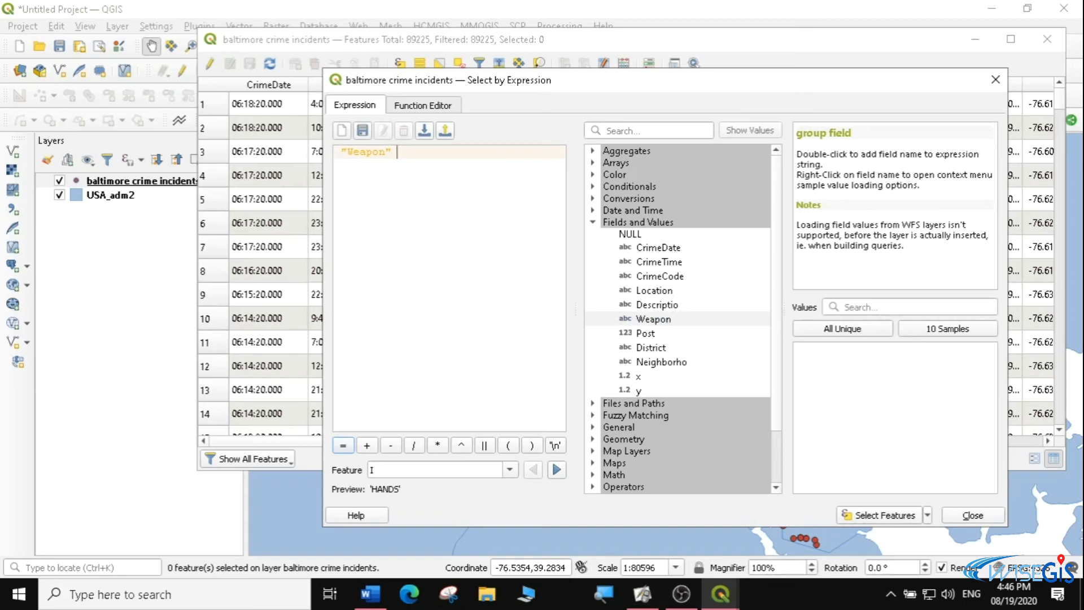
{"action": "left_click", "coordinate": [344, 446]}
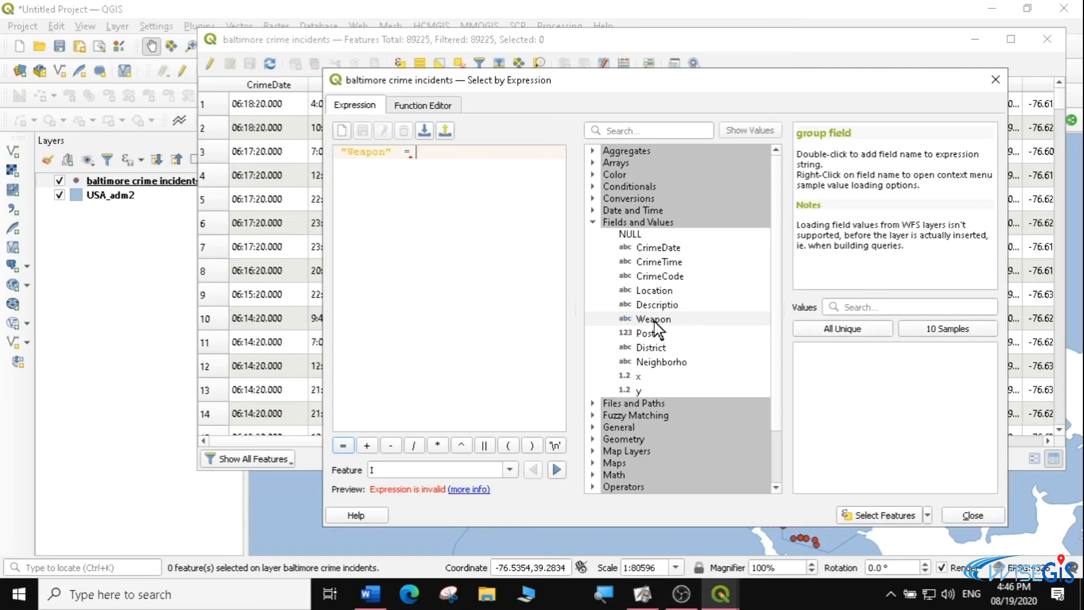
{"action": "left_click", "coordinate": [841, 331]}
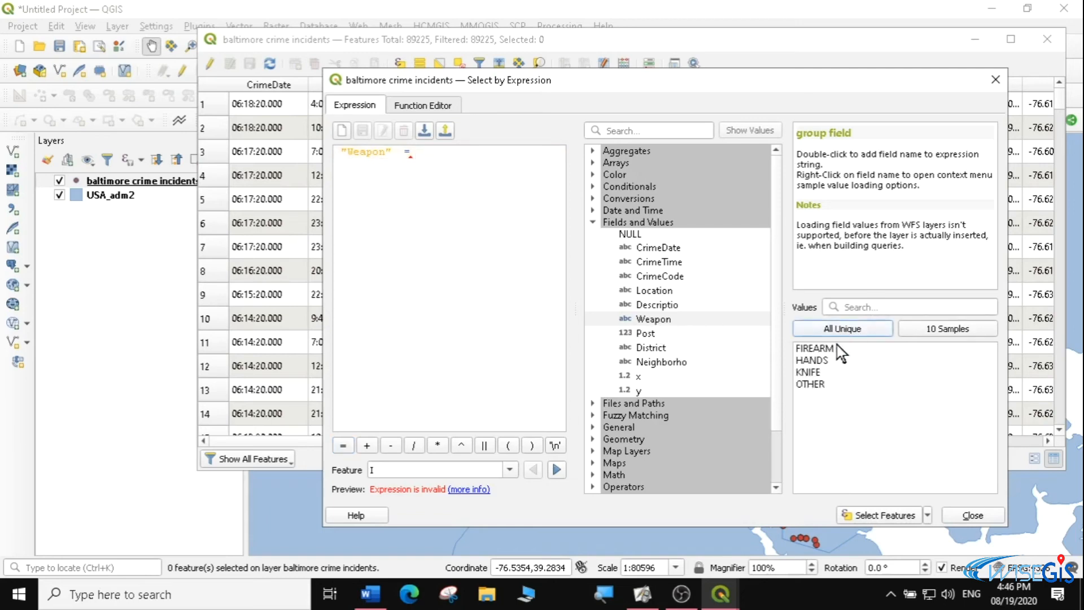
{"action": "double_click", "coordinate": [810, 372]}
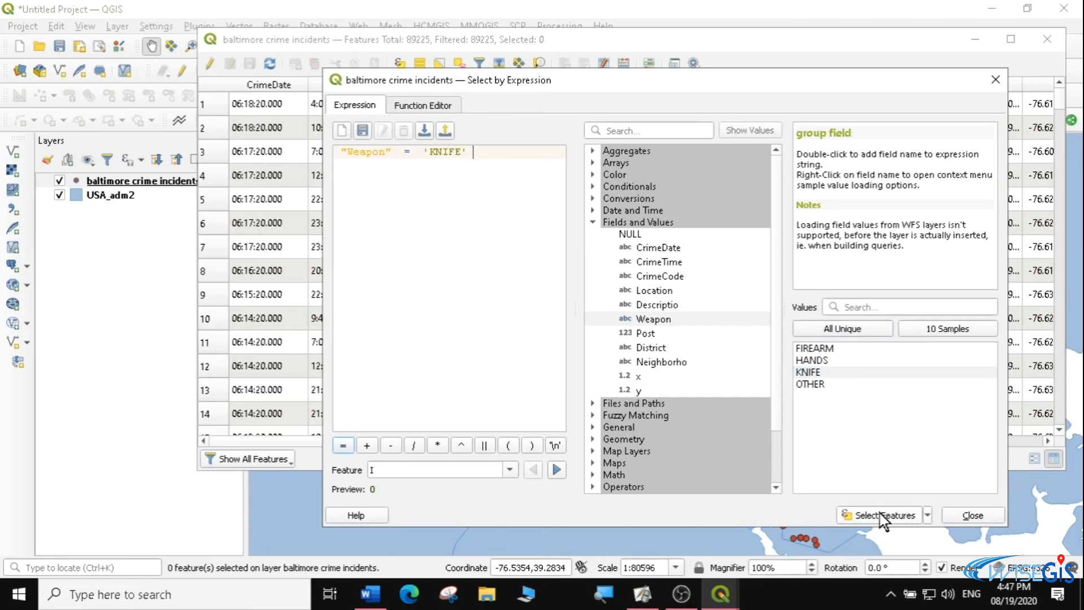
{"action": "left_click", "coordinate": [883, 517]}
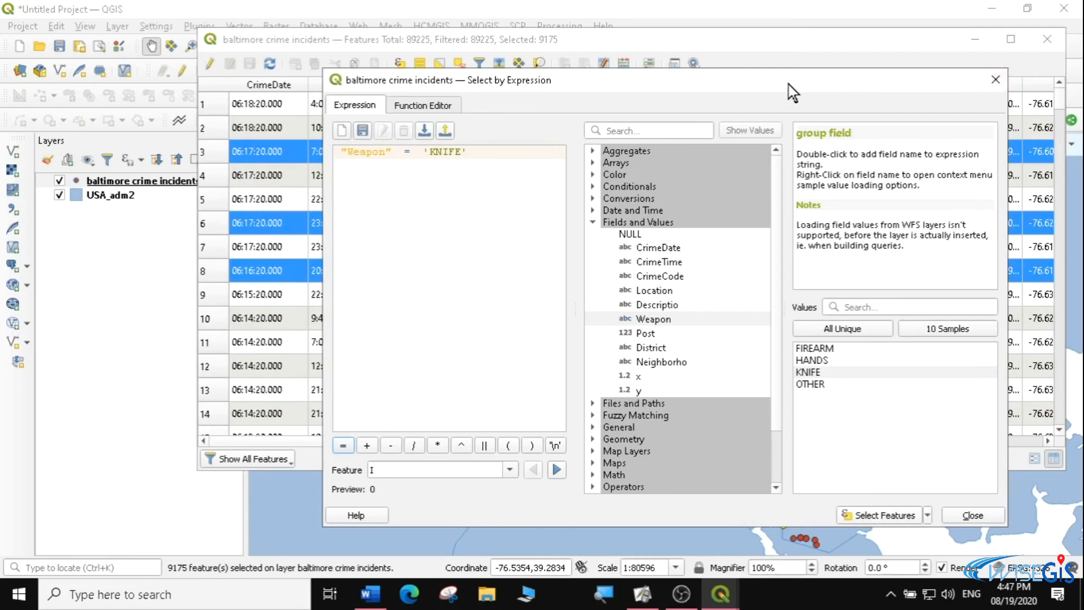
Bring the selected KNIFE records to the beginning of the attribute table, and minimize the table to examine the selected points on the map
{"action": "left_click", "coordinate": [722, 590]}
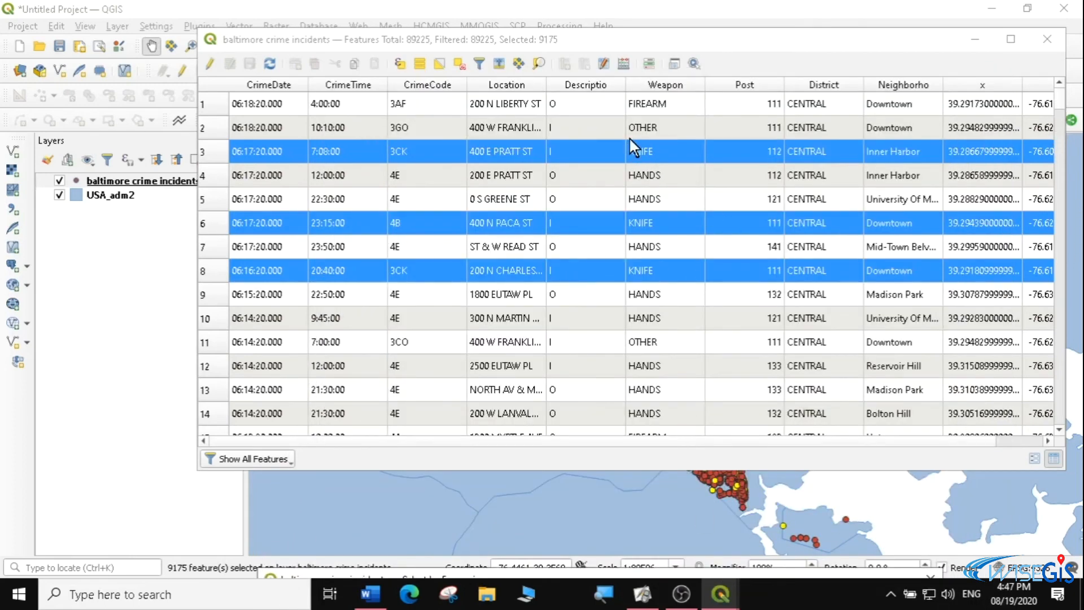
{"action": "mouse_move", "coordinate": [1057, 99]}
{"action": "left_mouse_down"}
{"action": "mouse_move", "coordinate": [1066, 412]}
{"action": "mouse_move", "coordinate": [1065, 95]}
{"action": "left_mouse_up"}
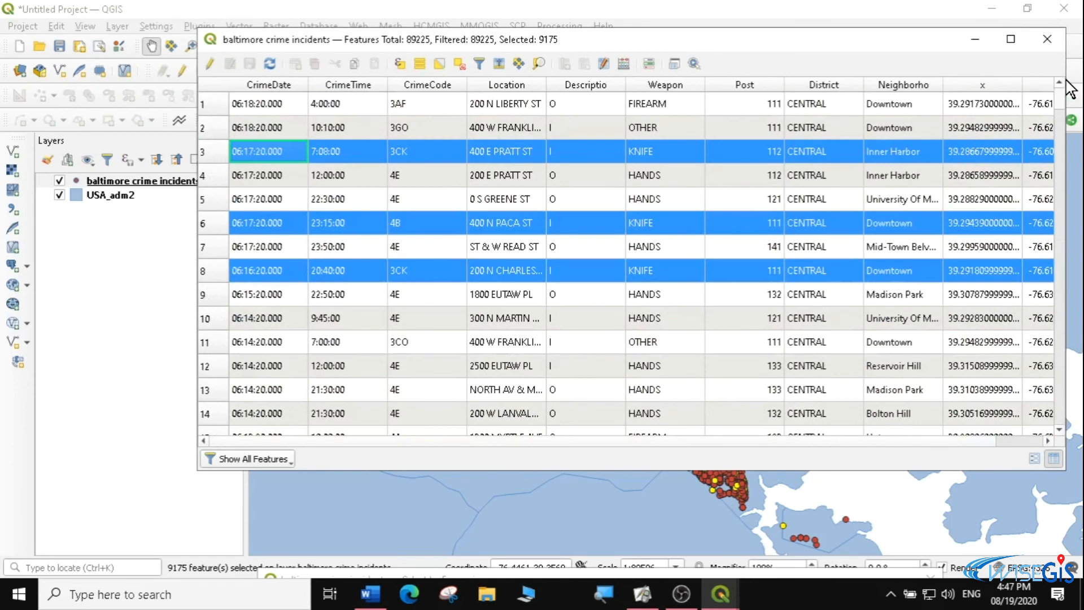
{"action": "left_click", "coordinate": [499, 63]}
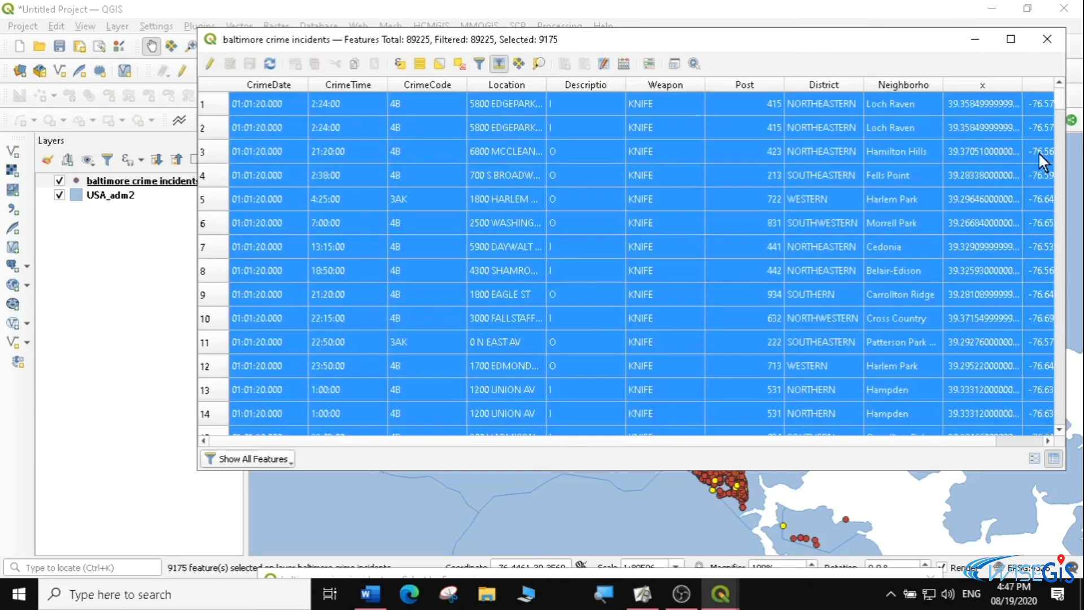
{"action": "left_click_drag", "start_coordinate": [1060, 105], "coordinate": [1031, 133]}
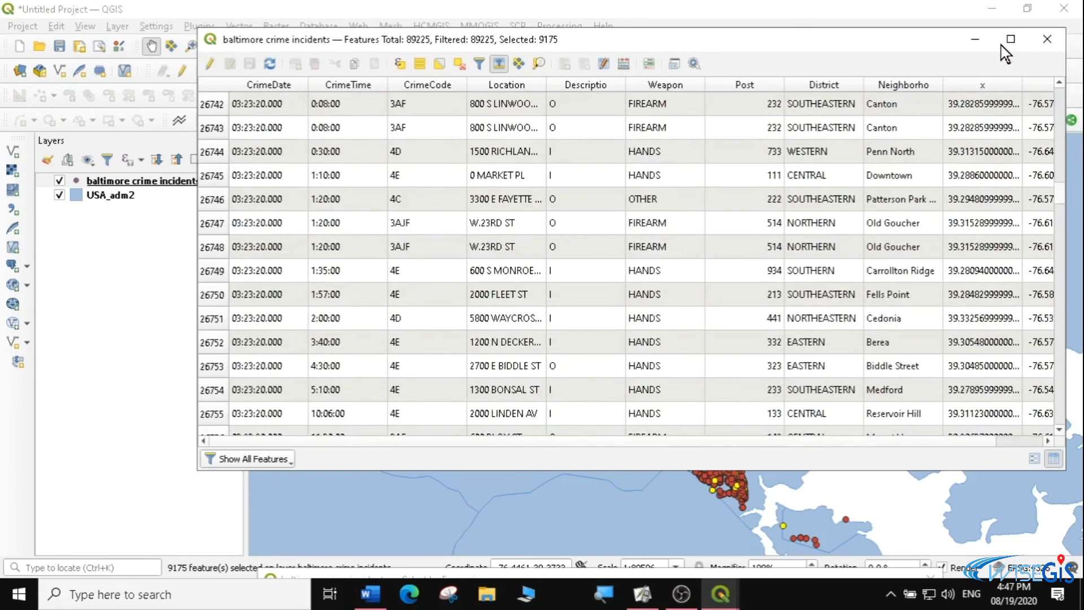
{"action": "left_click", "coordinate": [974, 39]}
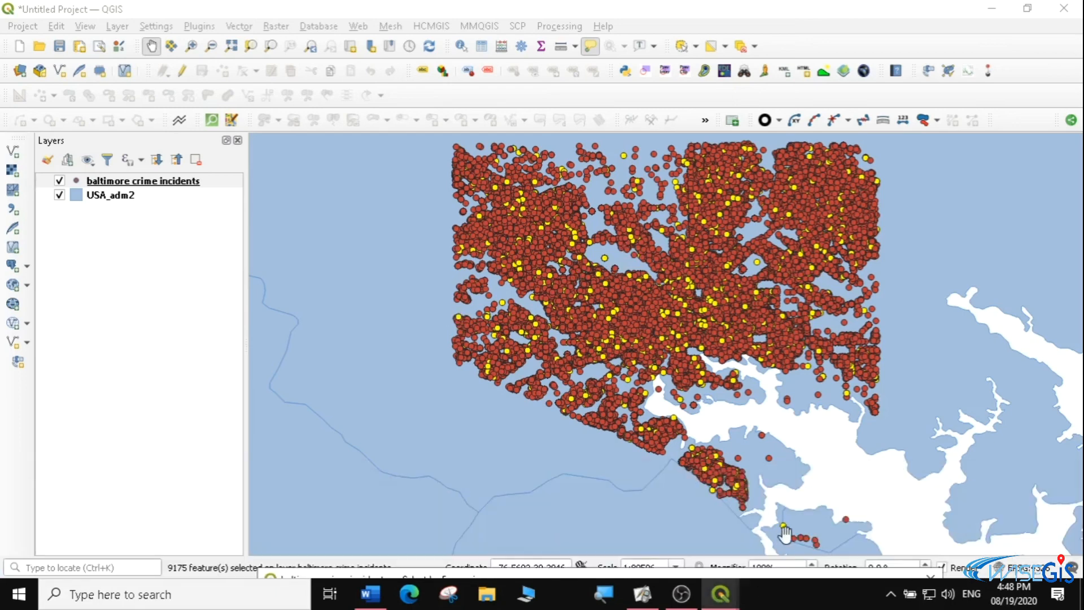
{"action": "mouse_move", "coordinate": [720, 594]}
{"action": "left_click", "coordinate": [886, 528]}
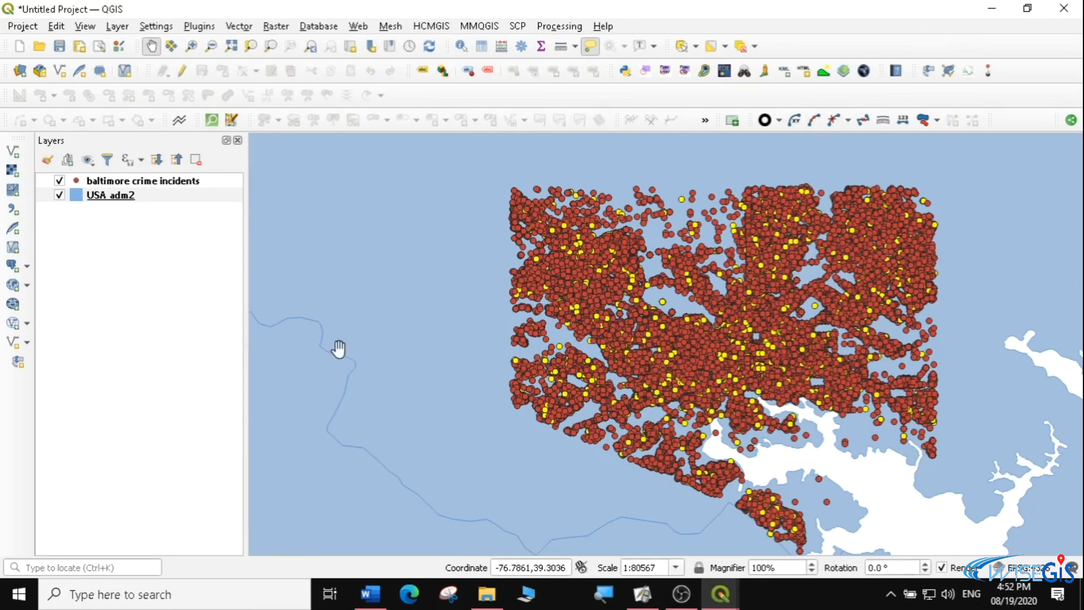
{"action": "left_click", "coordinate": [192, 182]}
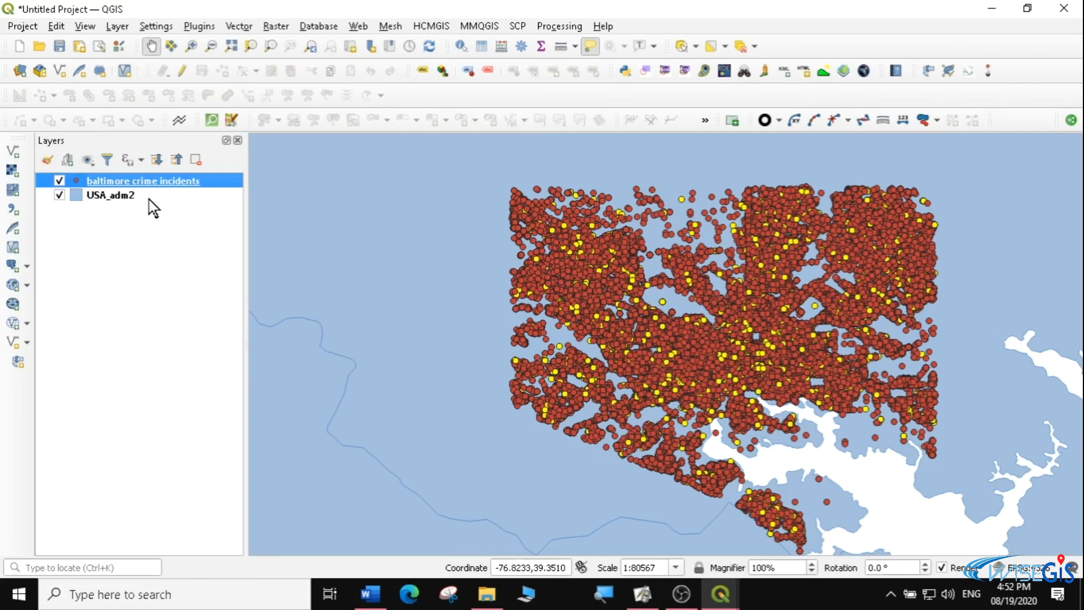
{"action": "right_click", "coordinate": [149, 180]}
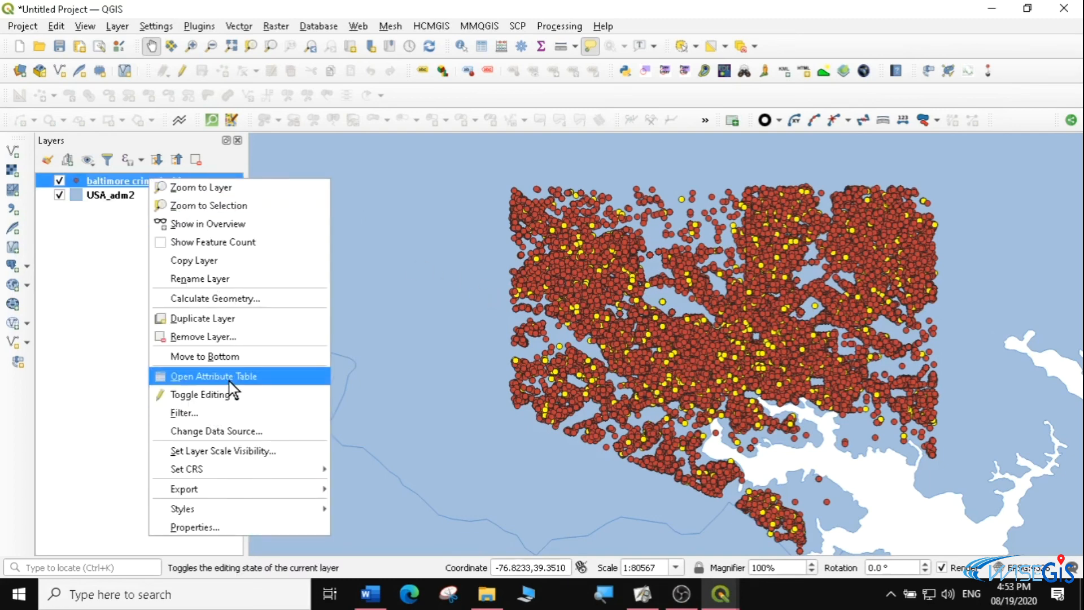
{"action": "left_click", "coordinate": [99, 263]}
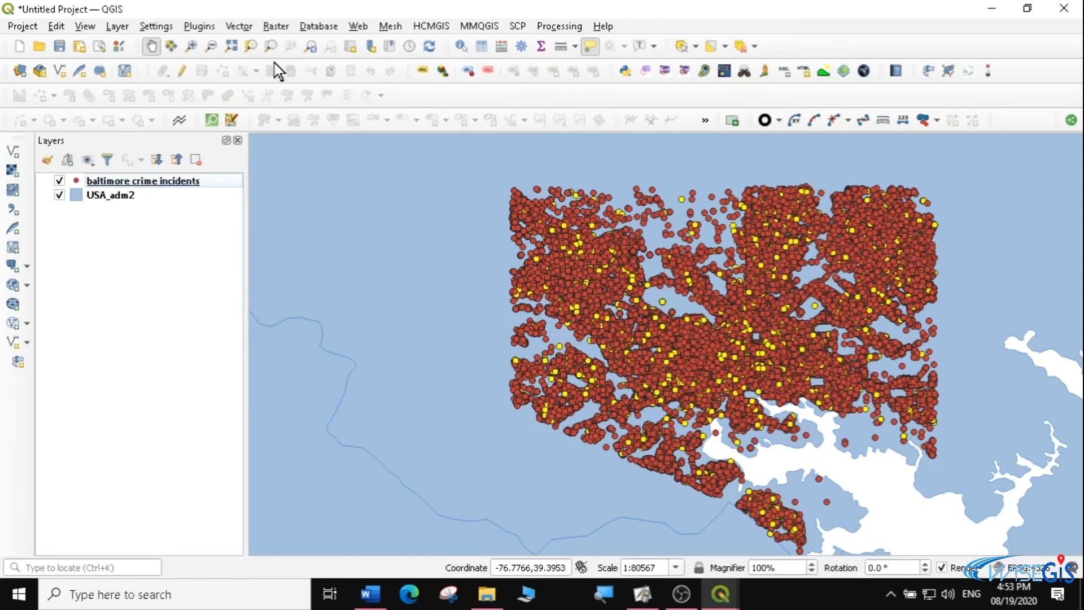
Start an export of only the selected features of the baltimore crime incidents layer
{"action": "left_click", "coordinate": [191, 46]}
{"action": "left_click_drag", "start_coordinate": [604, 243], "coordinate": [790, 405]}
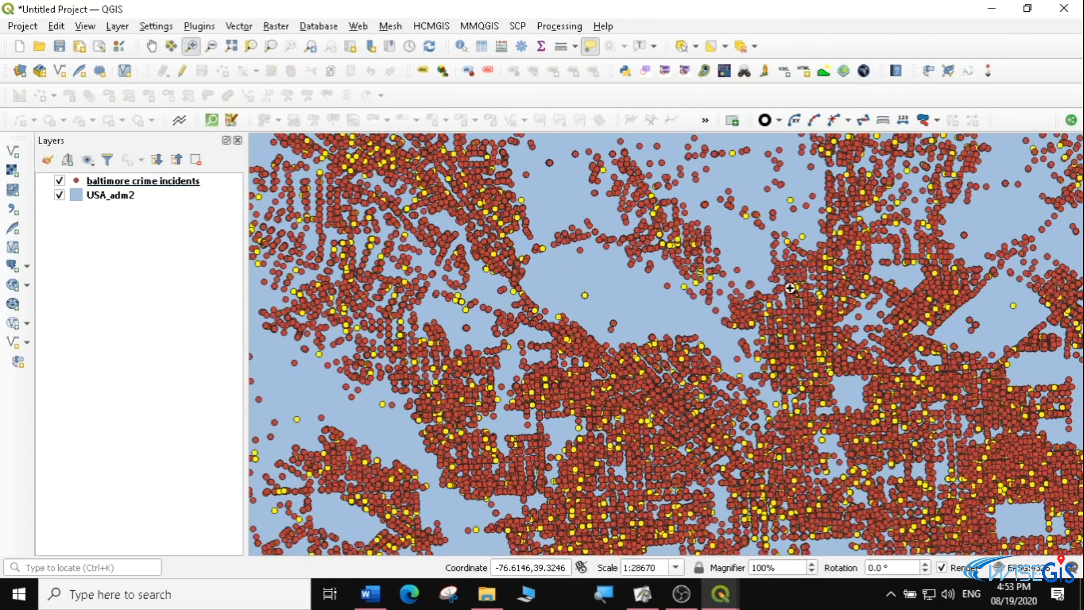
{"action": "left_click", "coordinate": [129, 181]}
{"action": "right_click", "coordinate": [129, 181]}
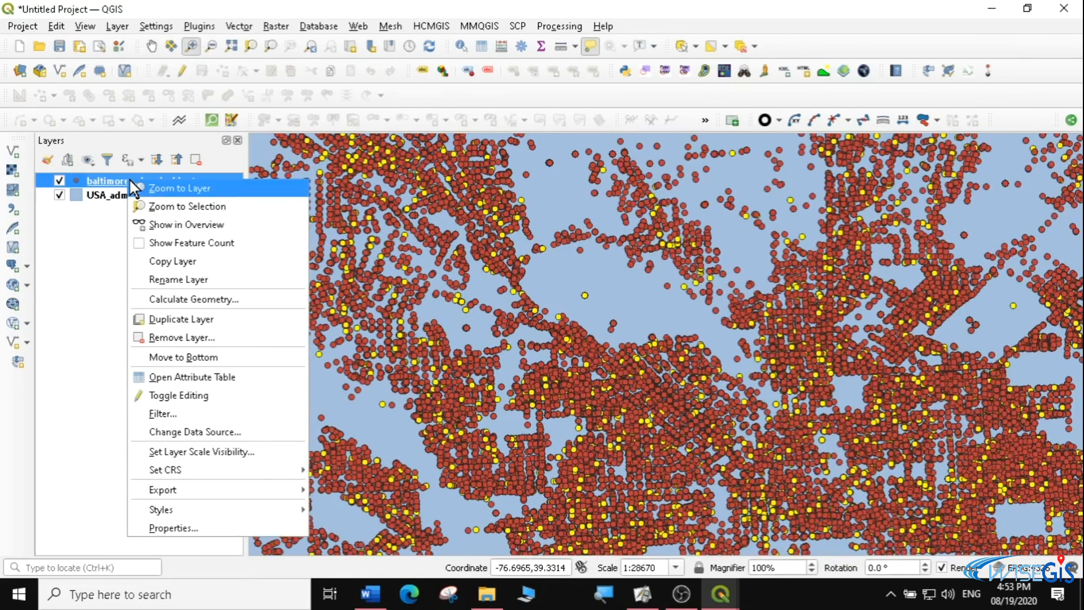
{"action": "mouse_move", "coordinate": [177, 491]}
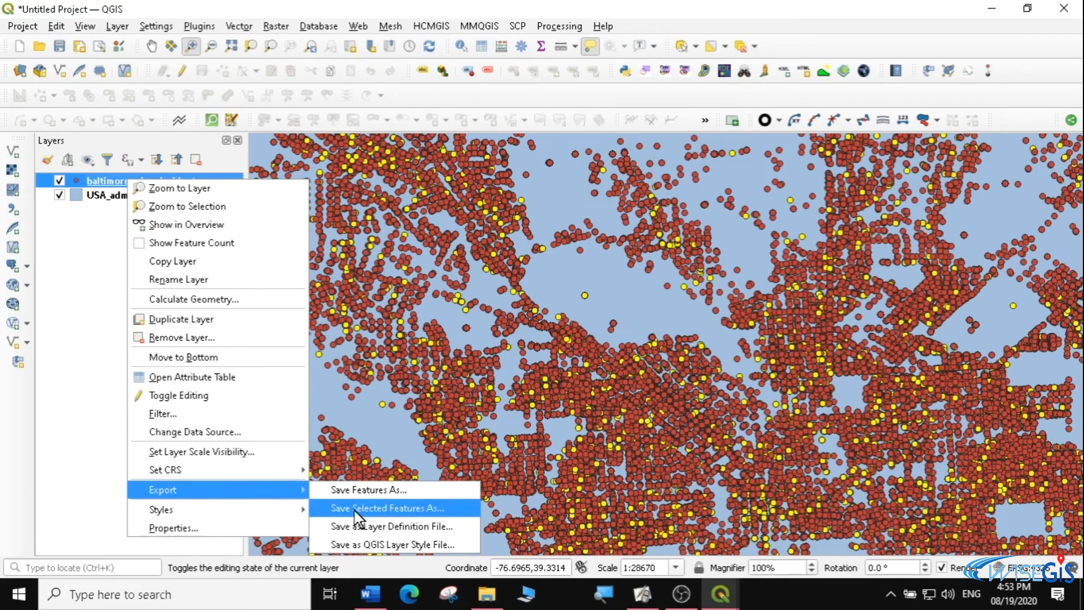
{"action": "left_click", "coordinate": [399, 510]}
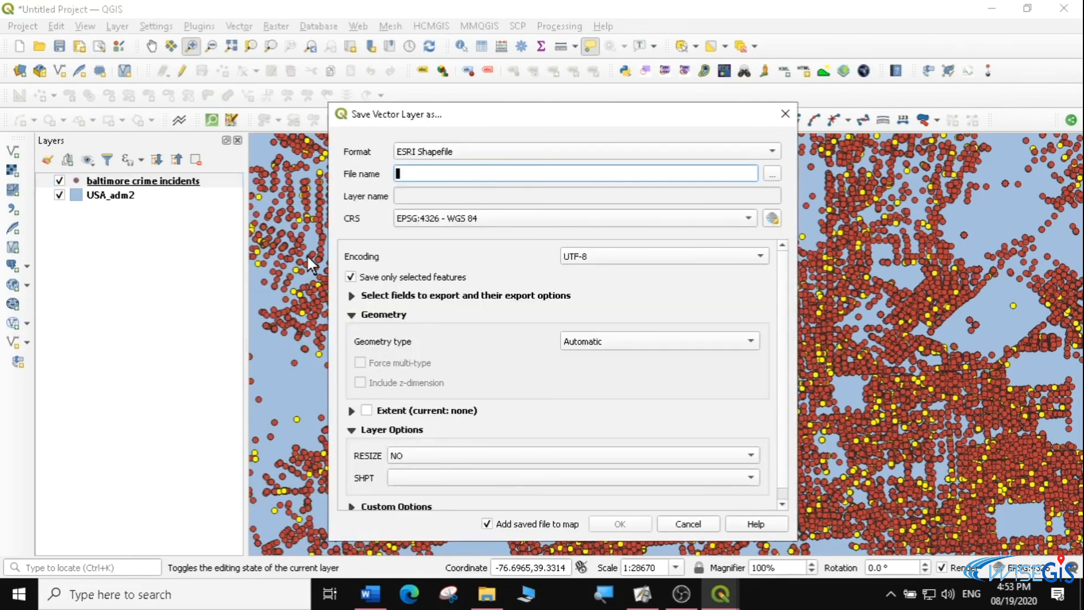
Save the selected features as an ESRI Shapefile named KNIFE_incidents in the usa folder, with the saved file added to the map
{"action": "left_click", "coordinate": [772, 174]}
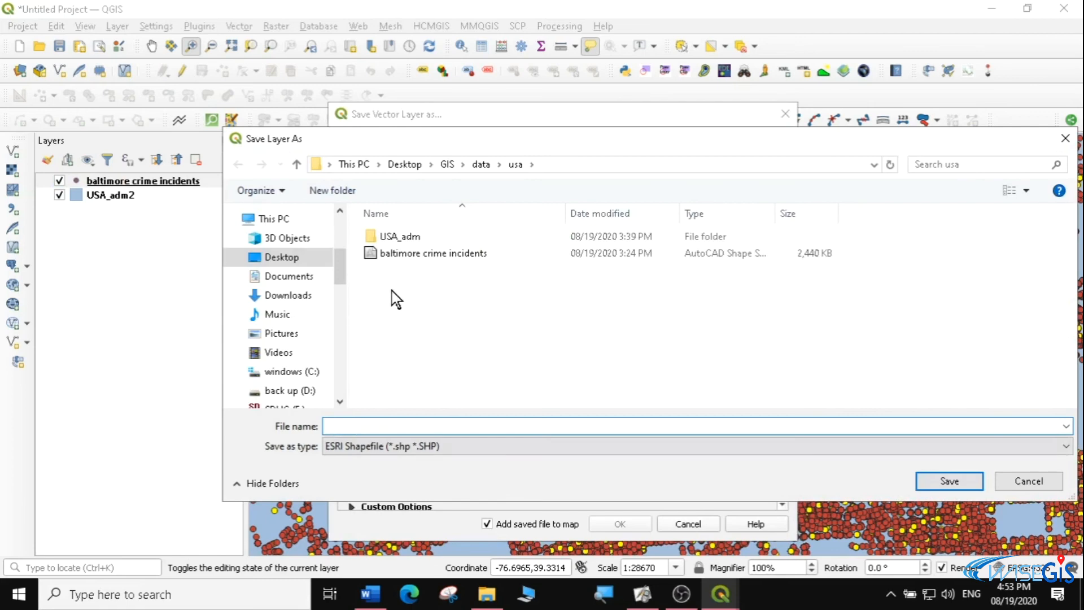
{"action": "type", "text": "KN"}
{"action": "left_click", "coordinate": [377, 424]}
{"action": "key", "text": "BackSpace"}
{"action": "type", "text": "dents"}
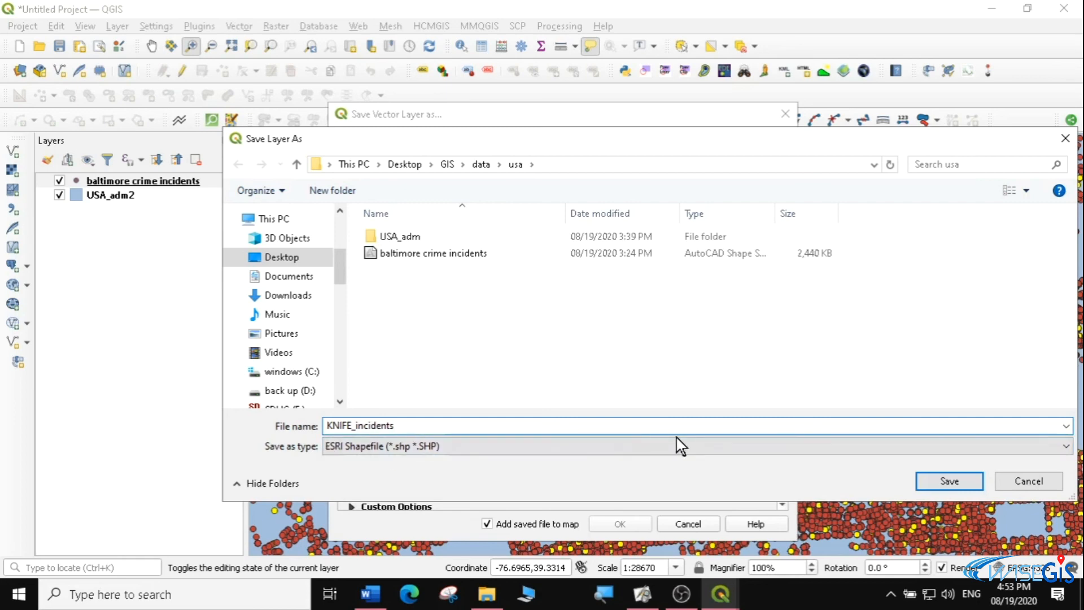
{"action": "left_click", "coordinate": [939, 481]}
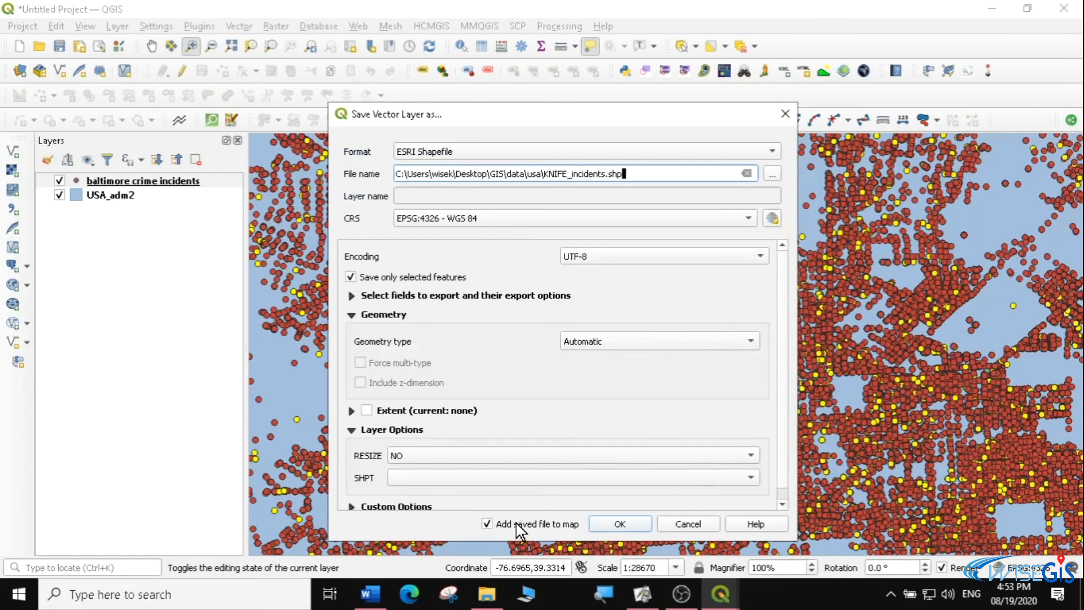
{"action": "left_click", "coordinate": [624, 524]}
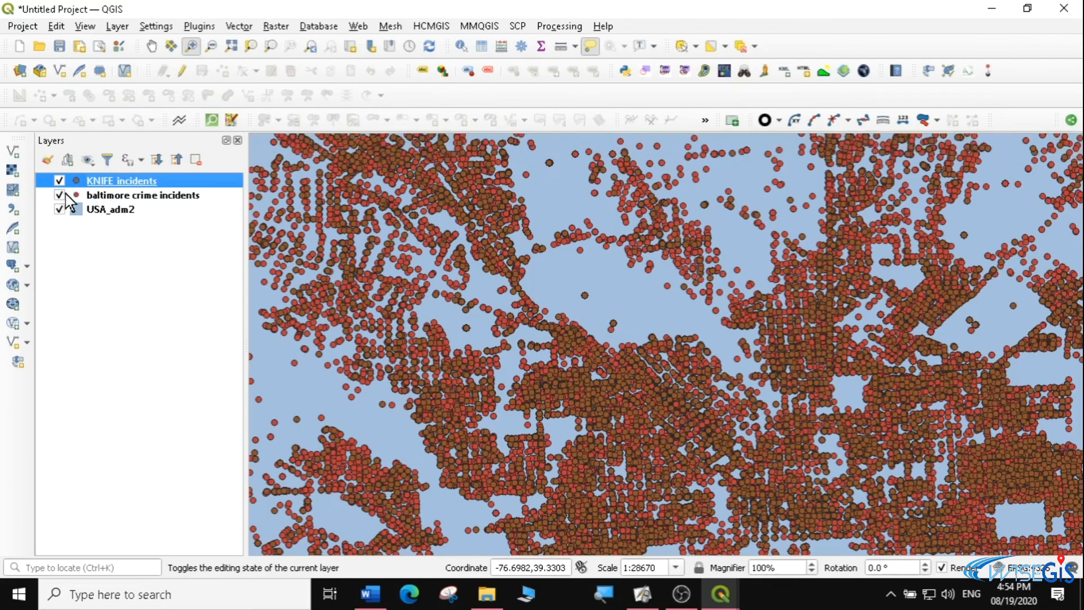
Zoom to the KNIFE_incidents layer and open its symbology properties
{"action": "right_click", "coordinate": [119, 184]}
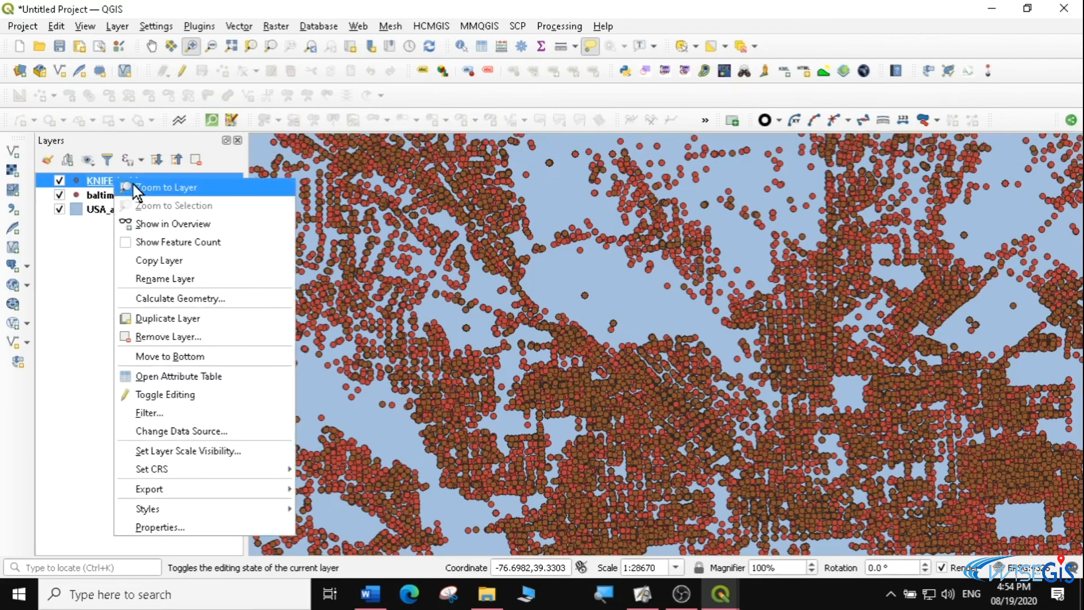
{"action": "left_click", "coordinate": [141, 185]}
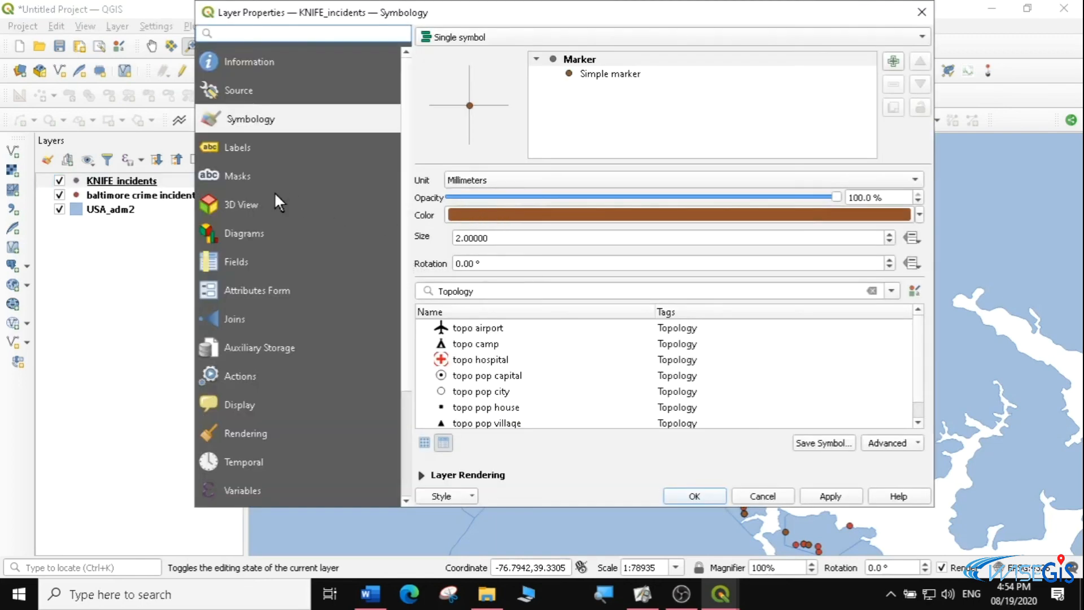
{"action": "left_click", "coordinate": [919, 215]}
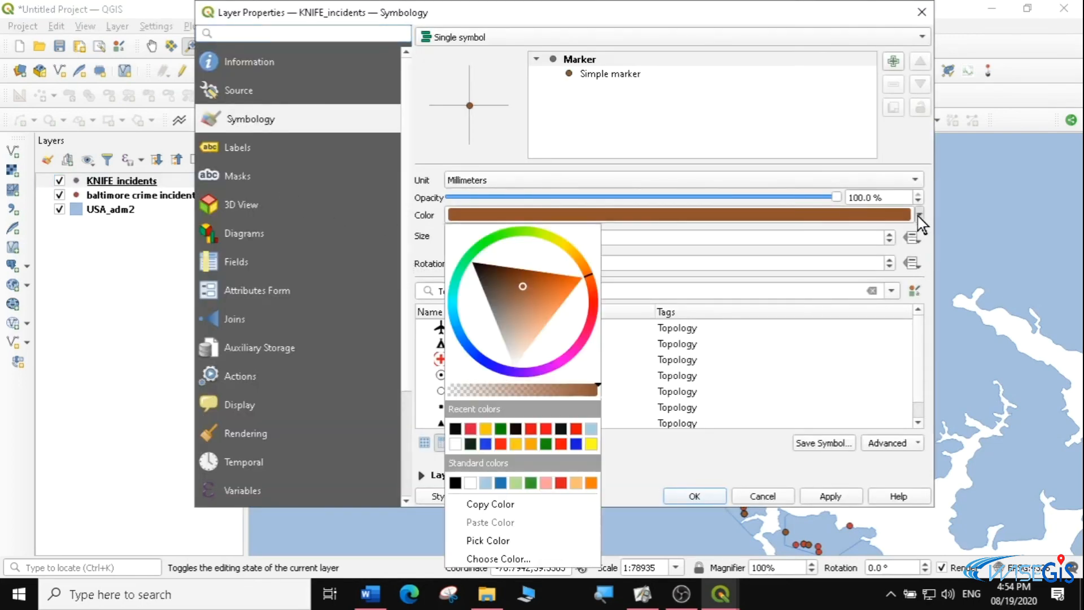
{"action": "left_click_drag", "start_coordinate": [489, 253], "coordinate": [496, 236]}
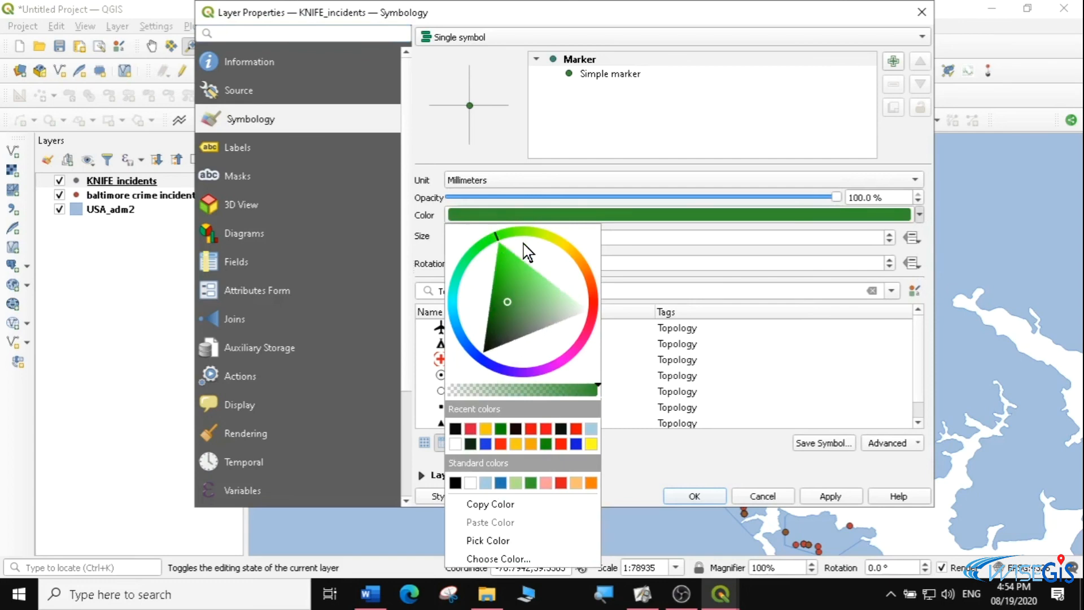
{"action": "left_click", "coordinate": [776, 341]}
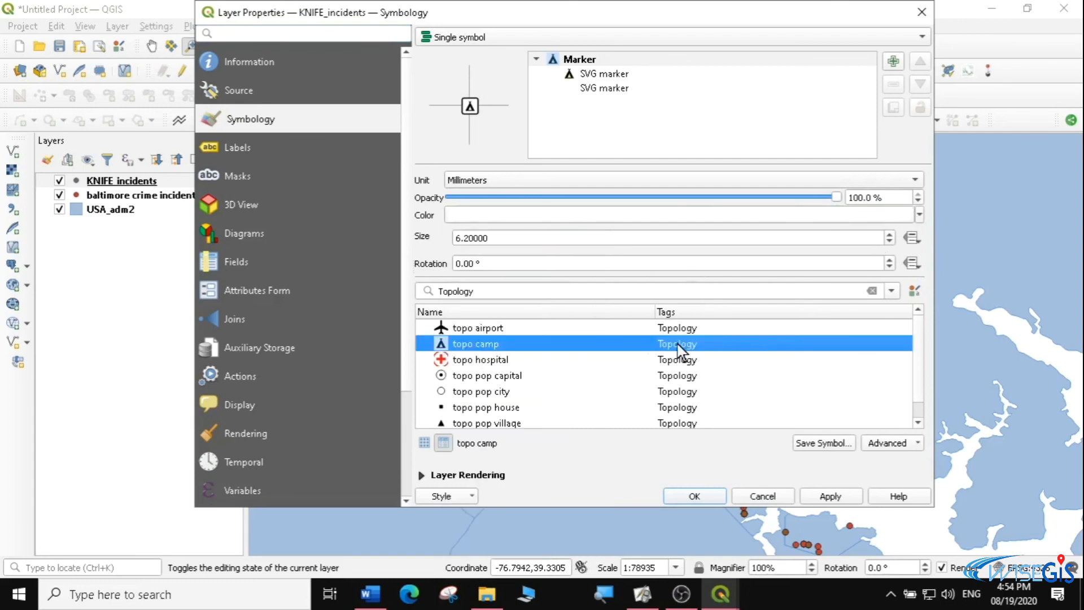
Style the KNIFE_incidents points with the topo pop house symbol in green
{"action": "left_click", "coordinate": [447, 409]}
{"action": "left_click", "coordinate": [919, 215]}
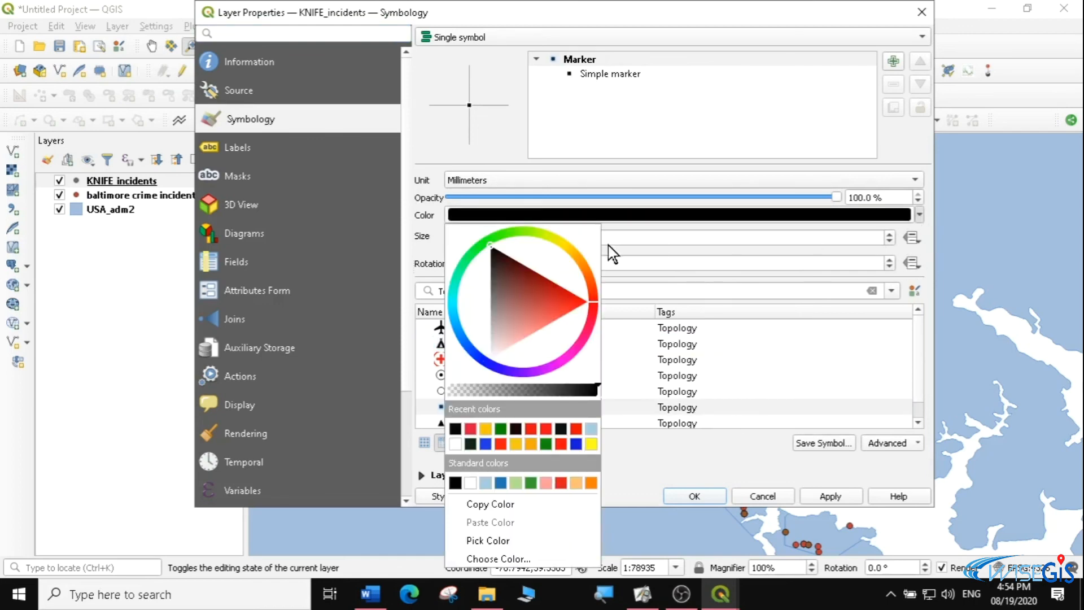
{"action": "left_click", "coordinate": [491, 237]}
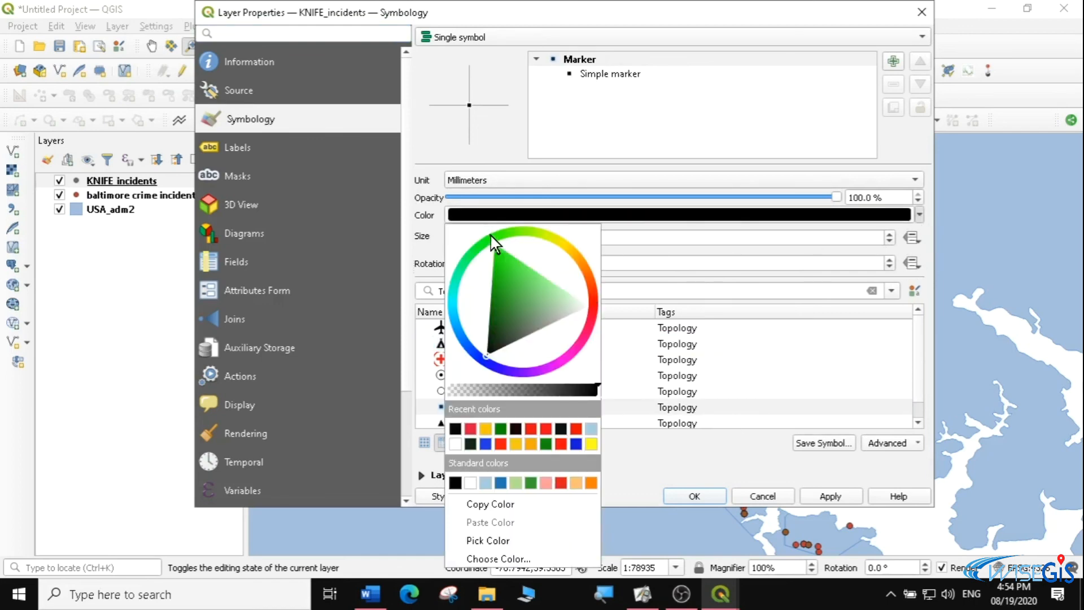
{"action": "left_click", "coordinate": [493, 276]}
{"action": "left_click", "coordinate": [878, 454]}
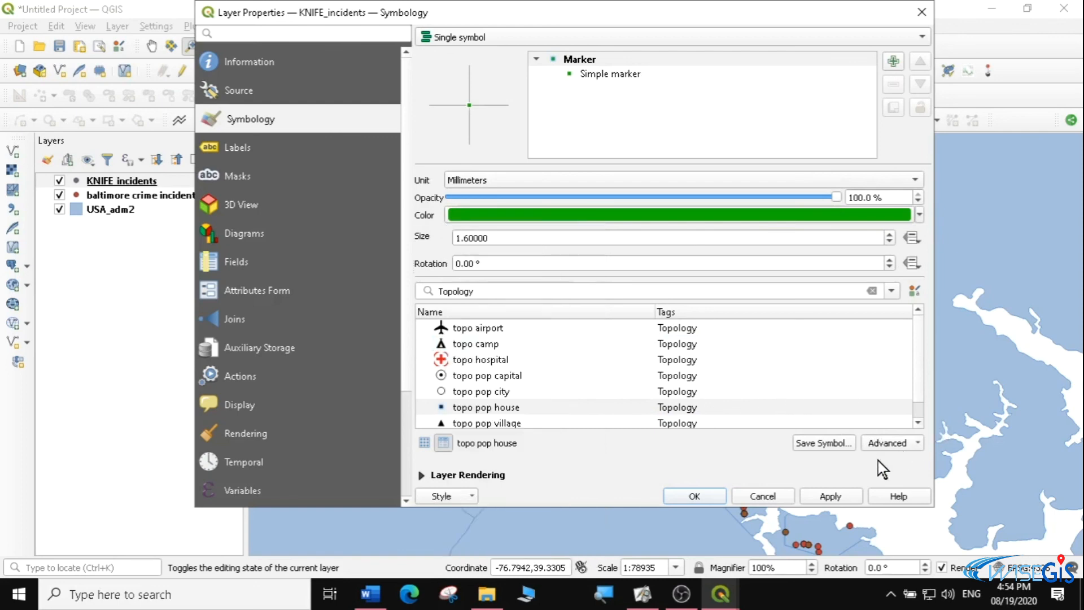
{"action": "left_click", "coordinate": [697, 498]}
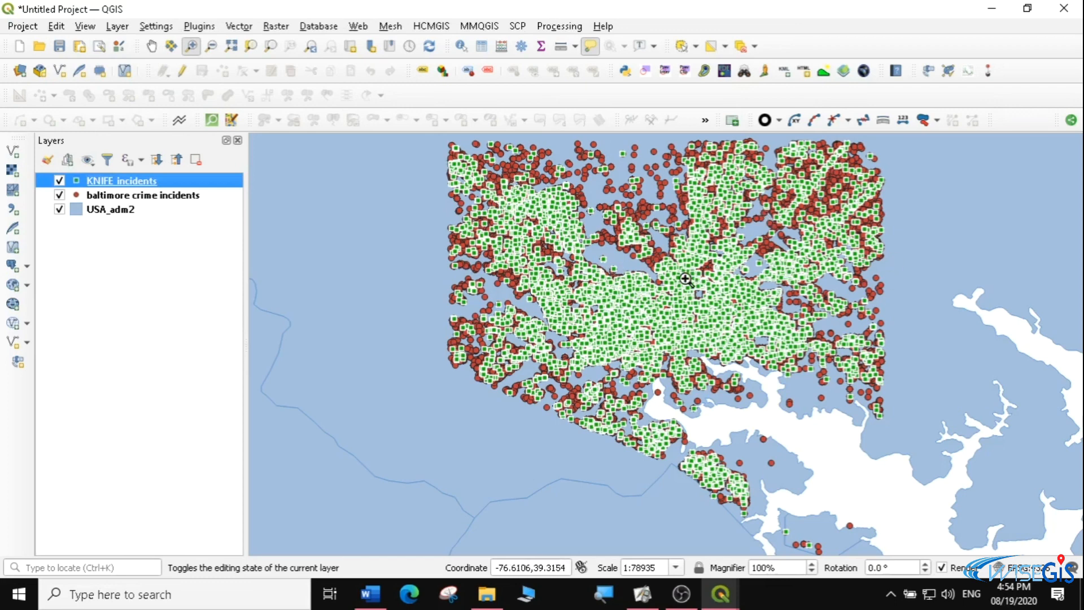
Hide and show the baltimore crime incidents layer repeatedly to compare it with the exported KNIFE_incidents points
{"action": "left_click", "coordinate": [59, 195]}
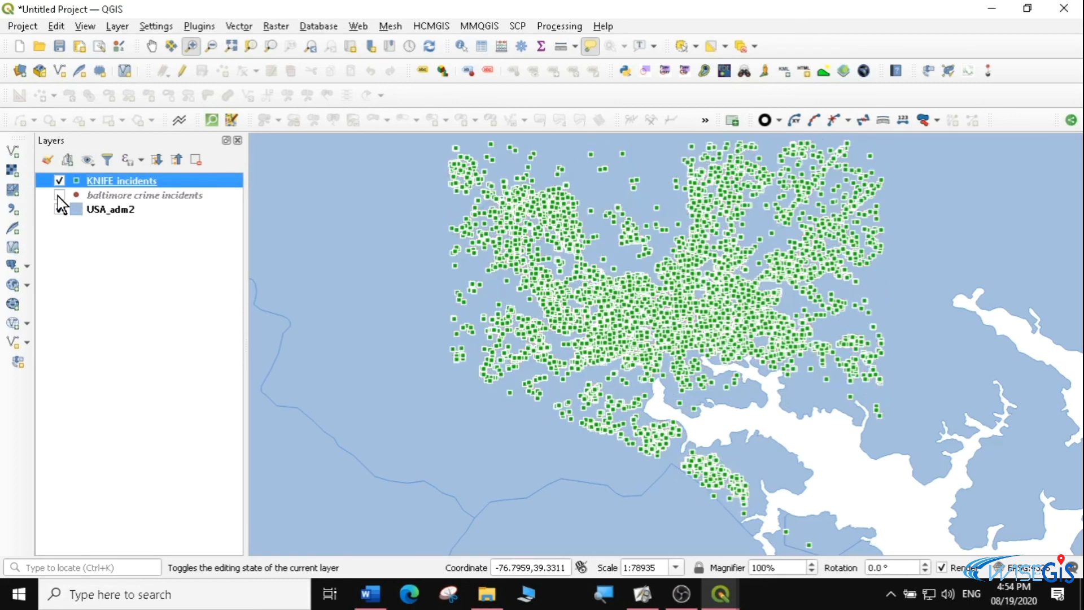
{"action": "left_click", "coordinate": [59, 195]}
{"action": "left_click", "coordinate": [58, 195]}
{"action": "left_click", "coordinate": [59, 195]}
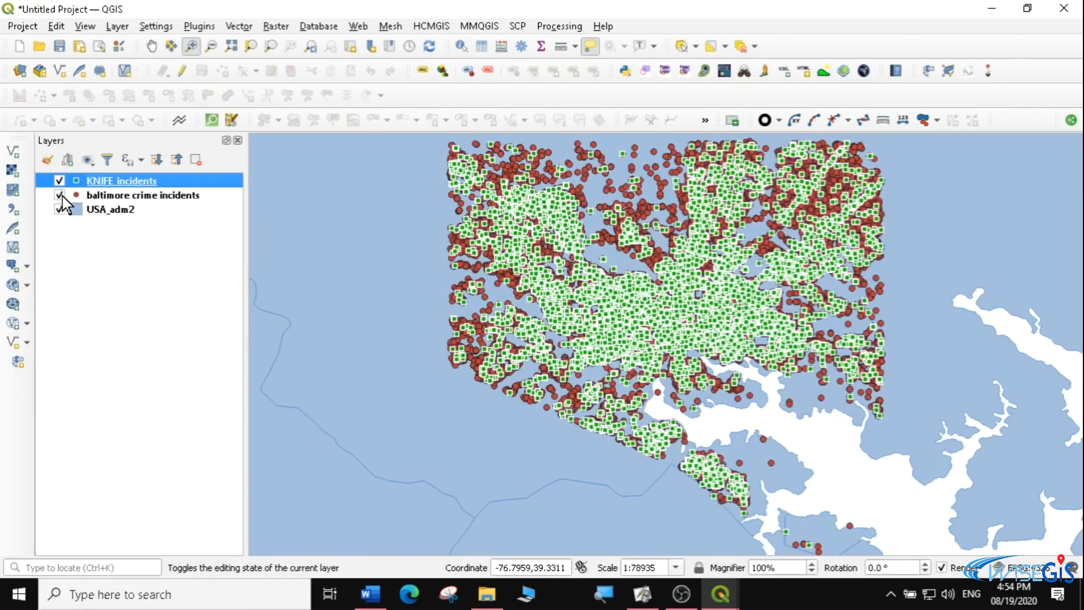
{"action": "left_click", "coordinate": [59, 195]}
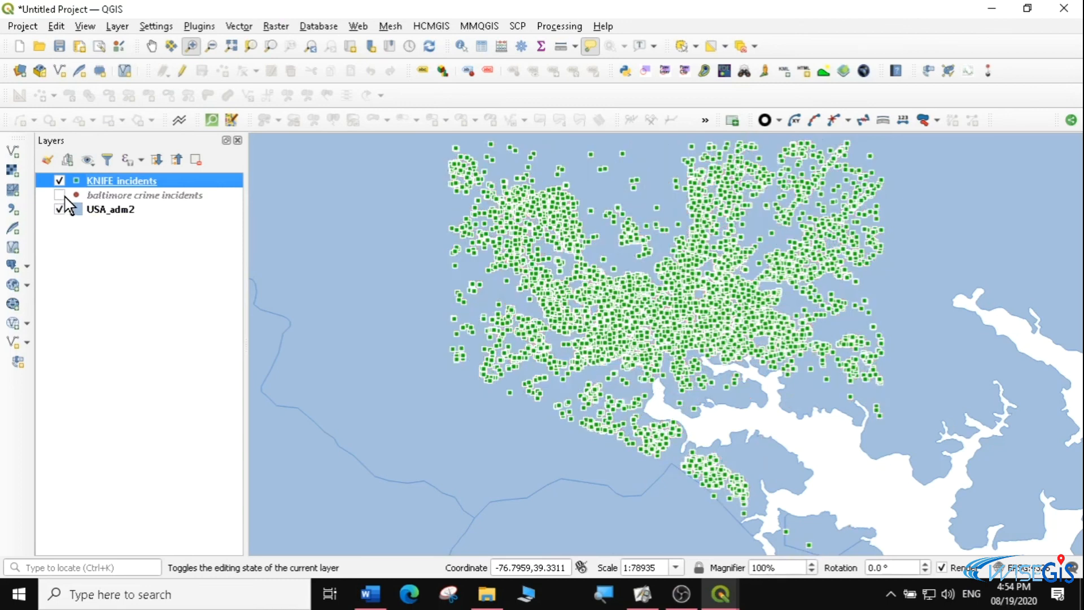
{"action": "left_click", "coordinate": [59, 195]}
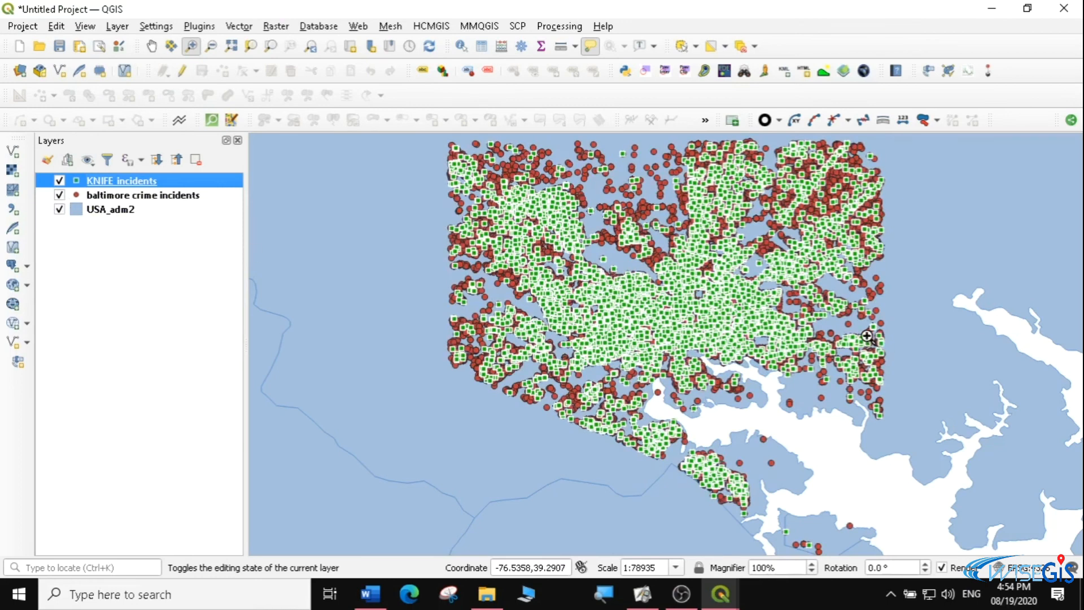